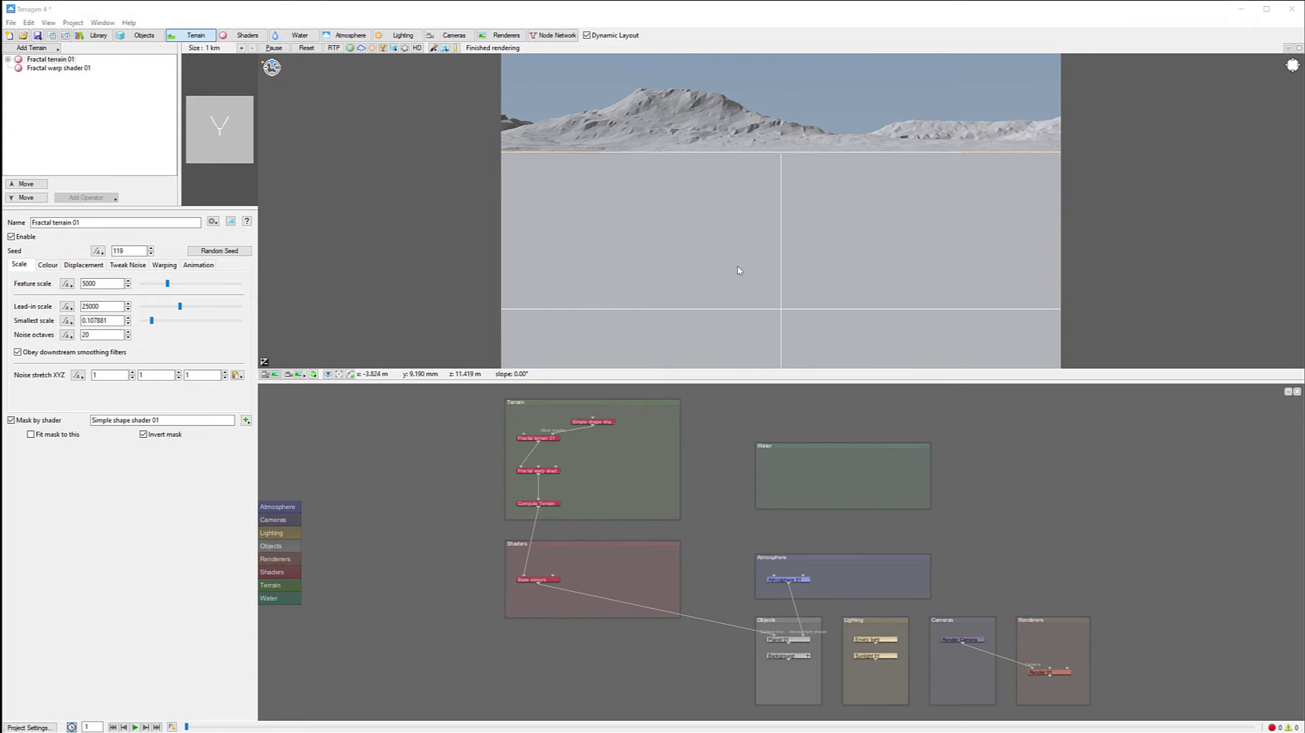
- Tilt the 3D preview upward to show more sky above the terrain
left_click_drag(742, 212, 751, 192)
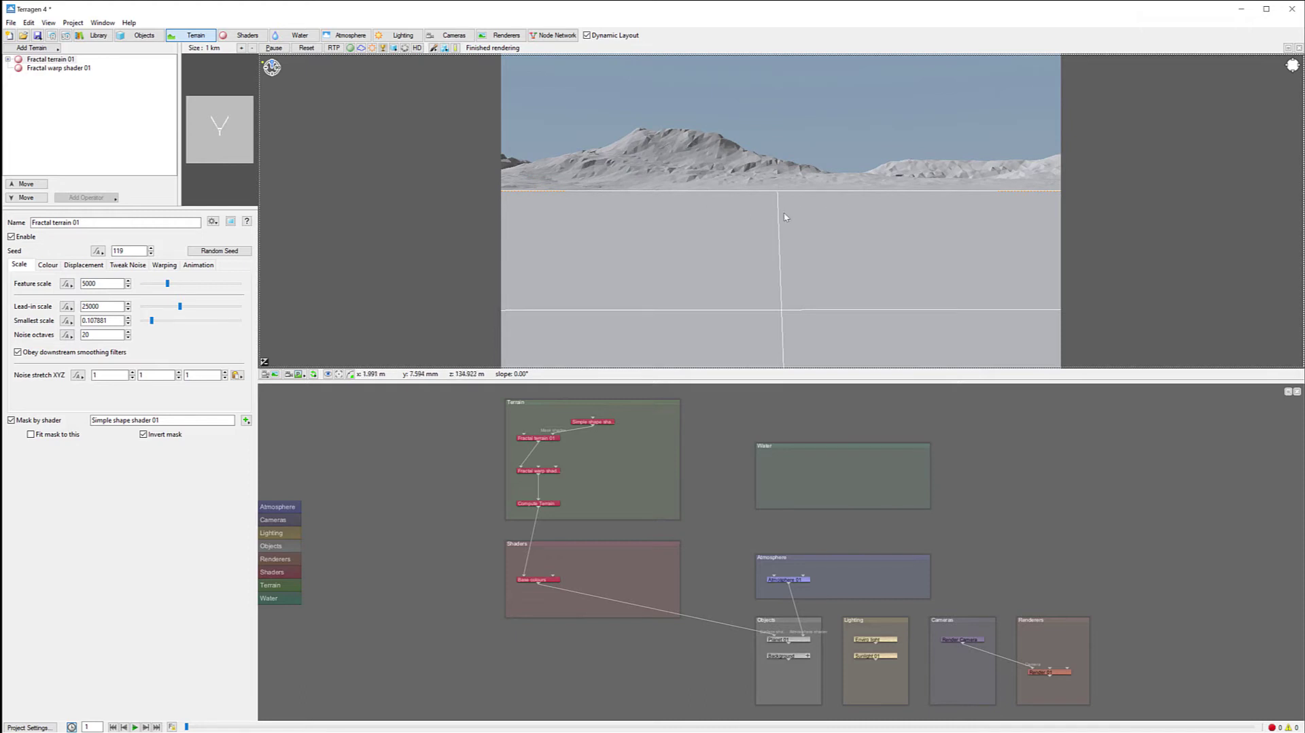
- Add a Crater displacement shader wired between Fractal warp shader and Compute Terrain
right_click(589, 448)
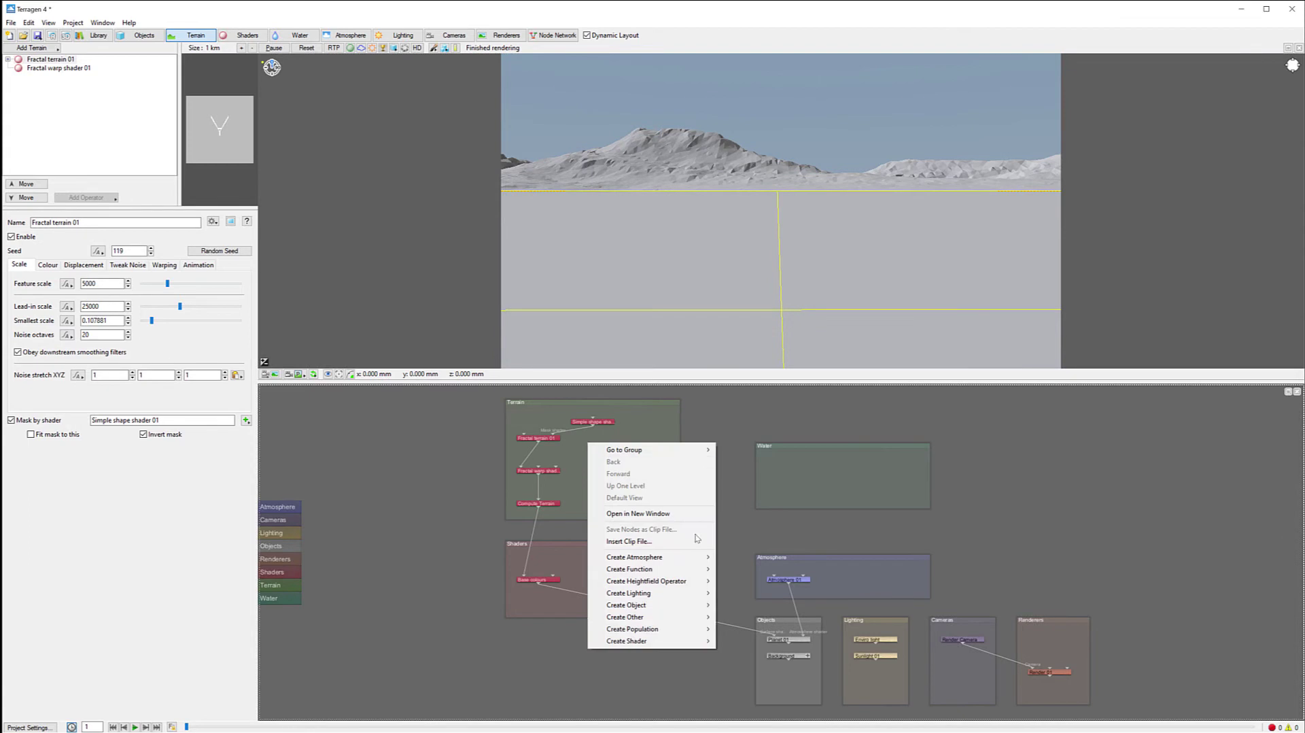
mouse_move(681, 620)
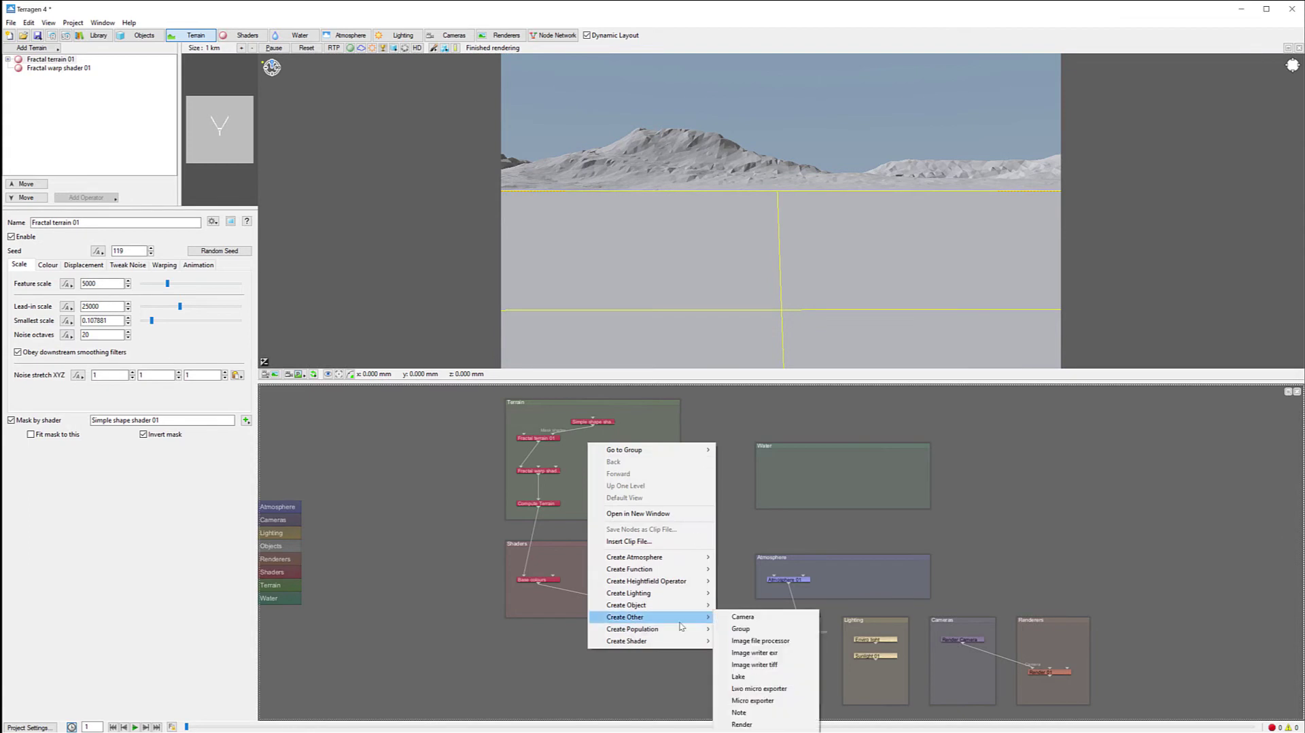
mouse_move(639, 640)
mouse_move(761, 652)
left_click(919, 487)
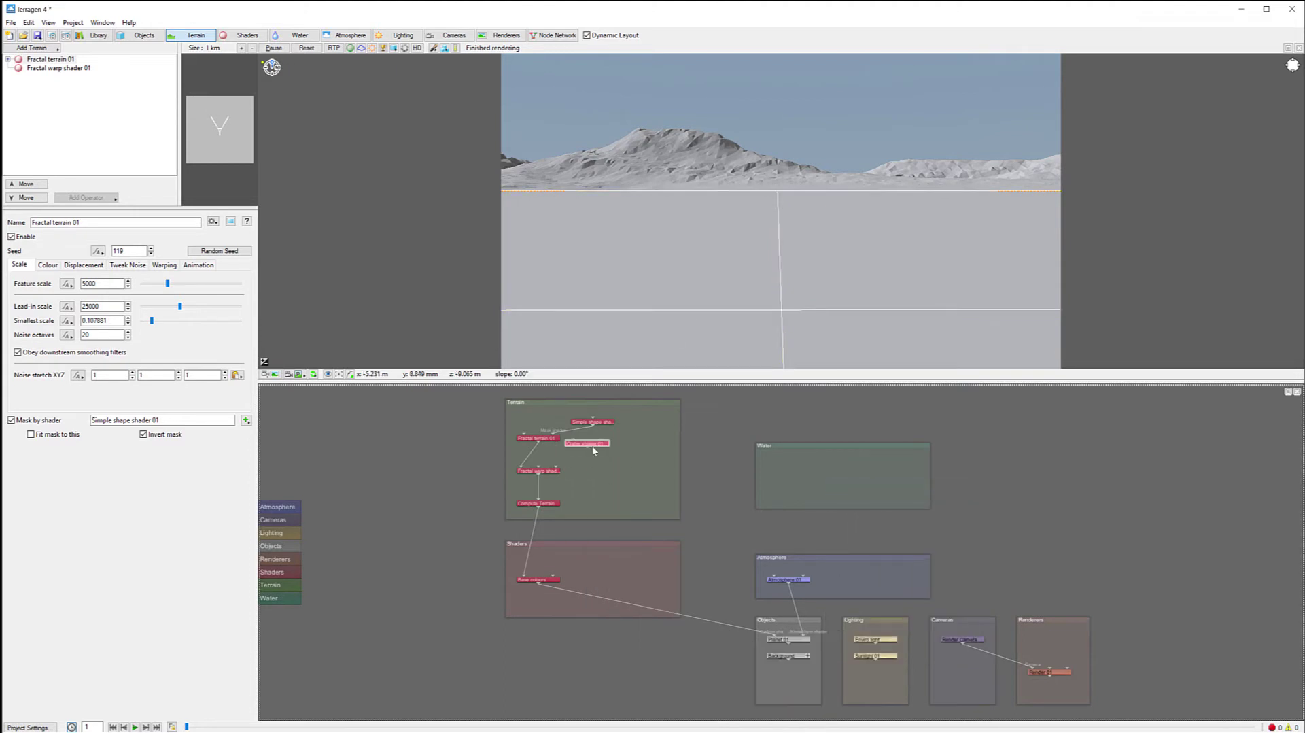
left_click_drag(575, 443, 541, 503)
left_click_drag(607, 472, 558, 492)
- Set the Crater shader's diameter to 427.003
double_click(558, 492)
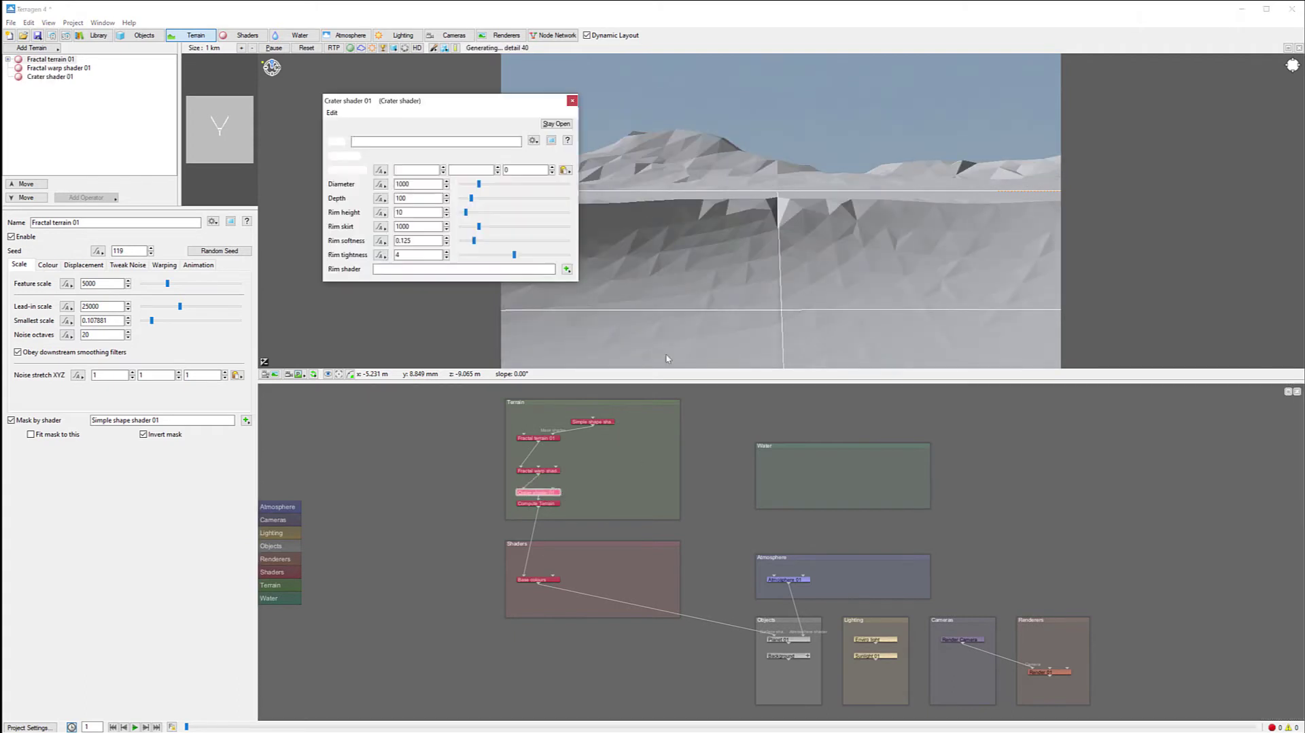
left_click_drag(479, 184, 478, 185)
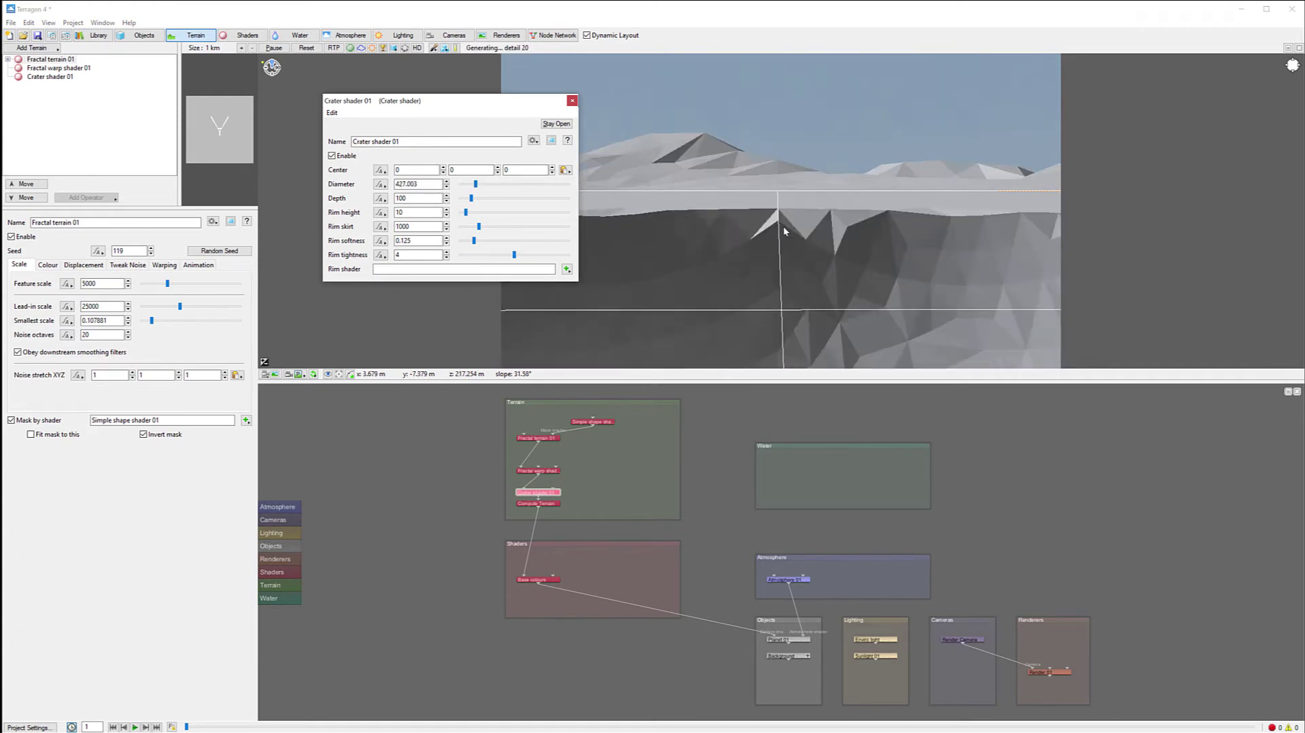
left_click(573, 101)
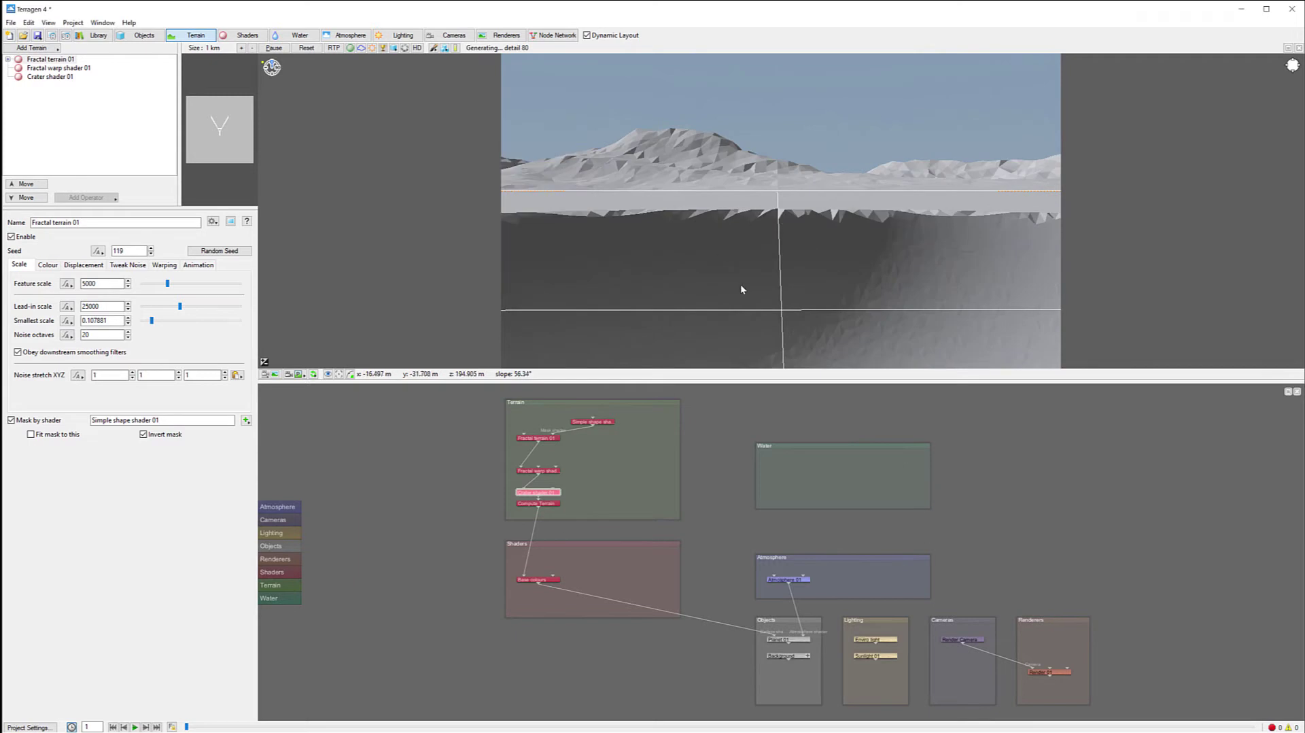
left_click_drag(632, 258, 894, 246)
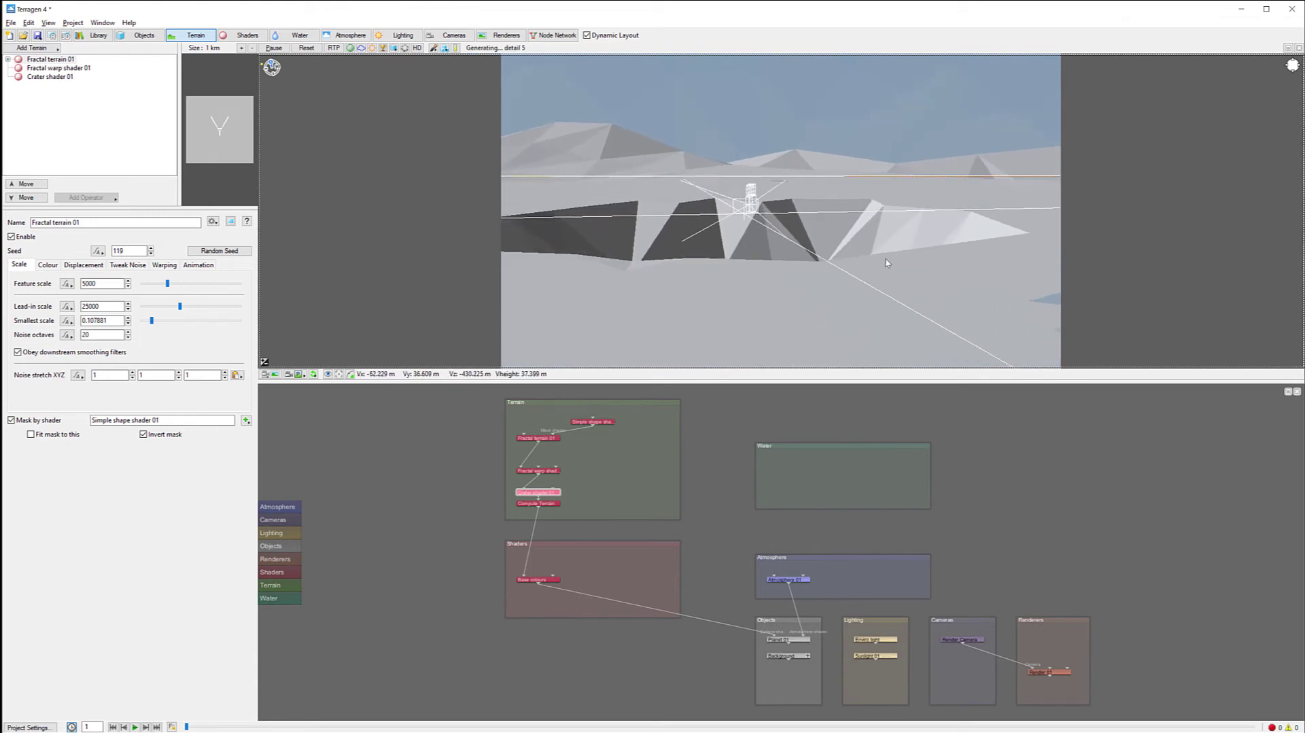
- Set Crater shader 01's rim height to 22.34, skirt 596.046 and softness 0.0625
left_click(550, 494)
double_click(550, 494)
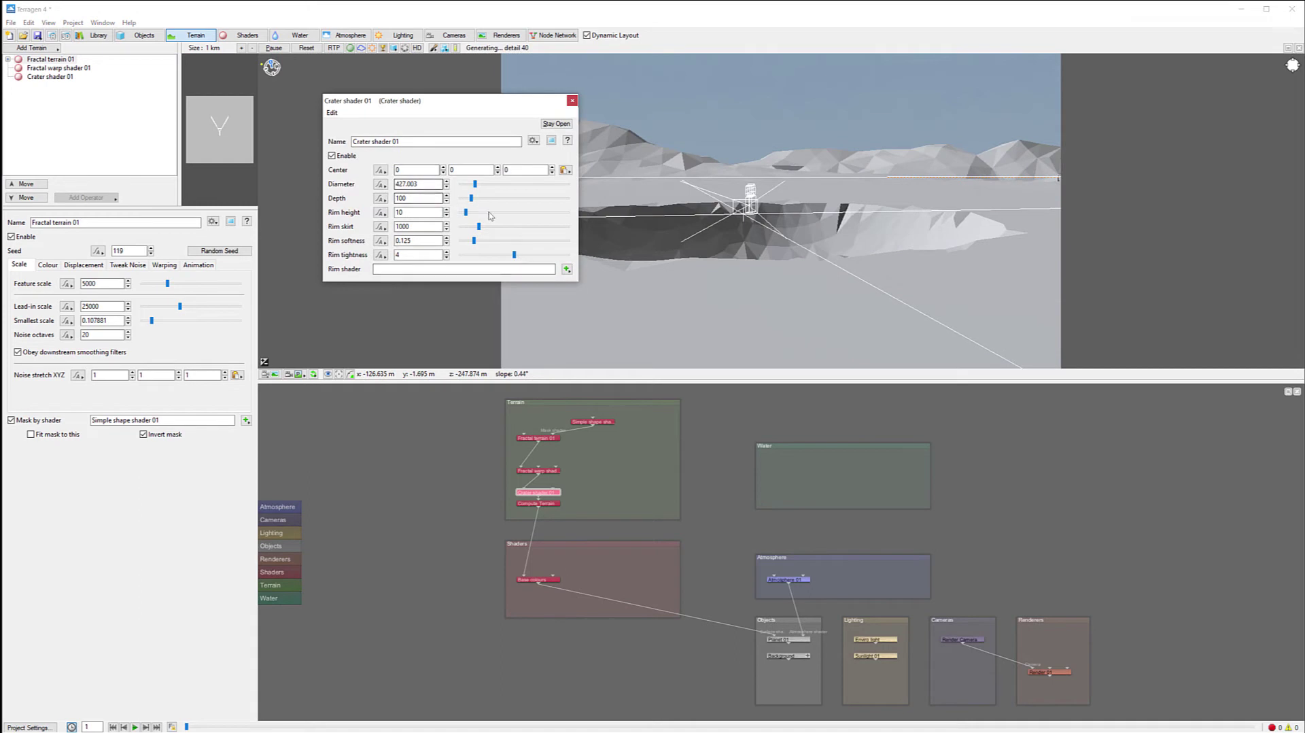
mouse_move(483, 213)
left_mouse_down()
mouse_move(467, 215)
mouse_move(477, 228)
left_mouse_up()
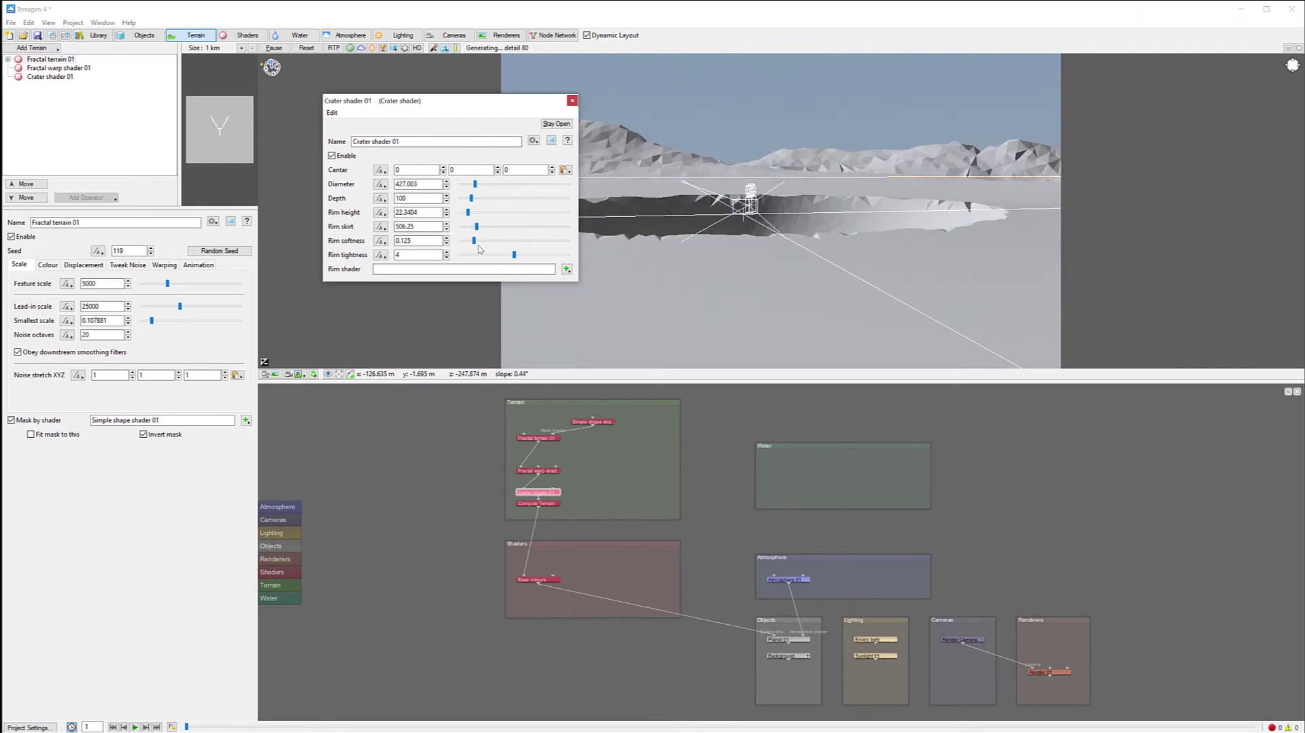
left_click_drag(474, 244, 478, 227)
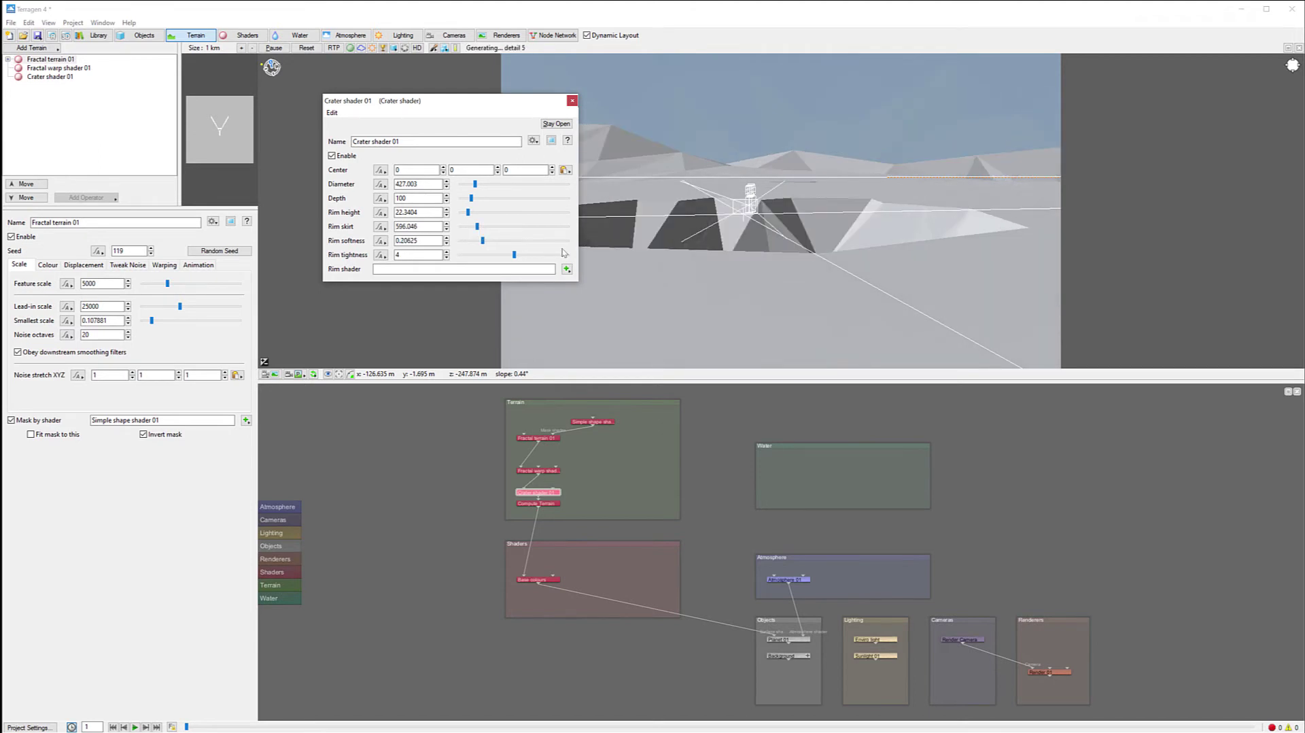
left_click_drag(744, 226, 775, 278)
- Add a Fake stones displacement shader and feed the Crater shader's output into it
right_click(593, 442)
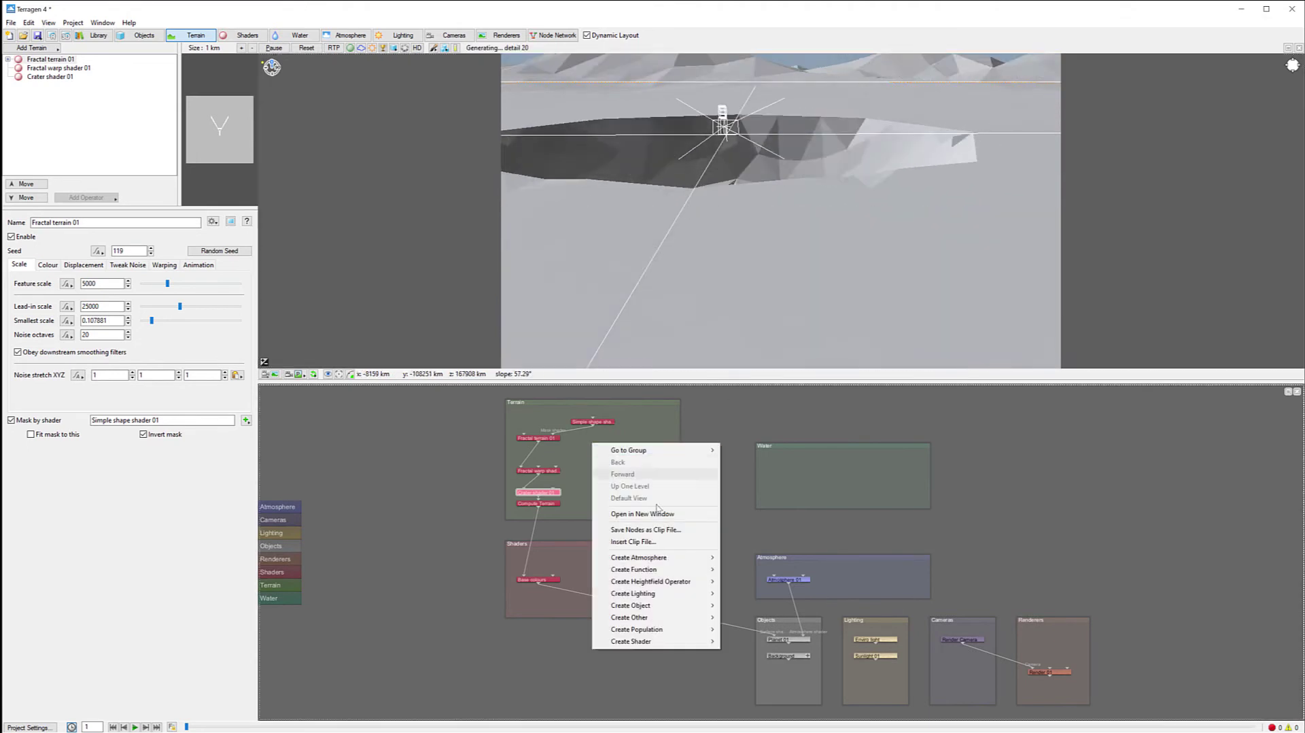
mouse_move(672, 646)
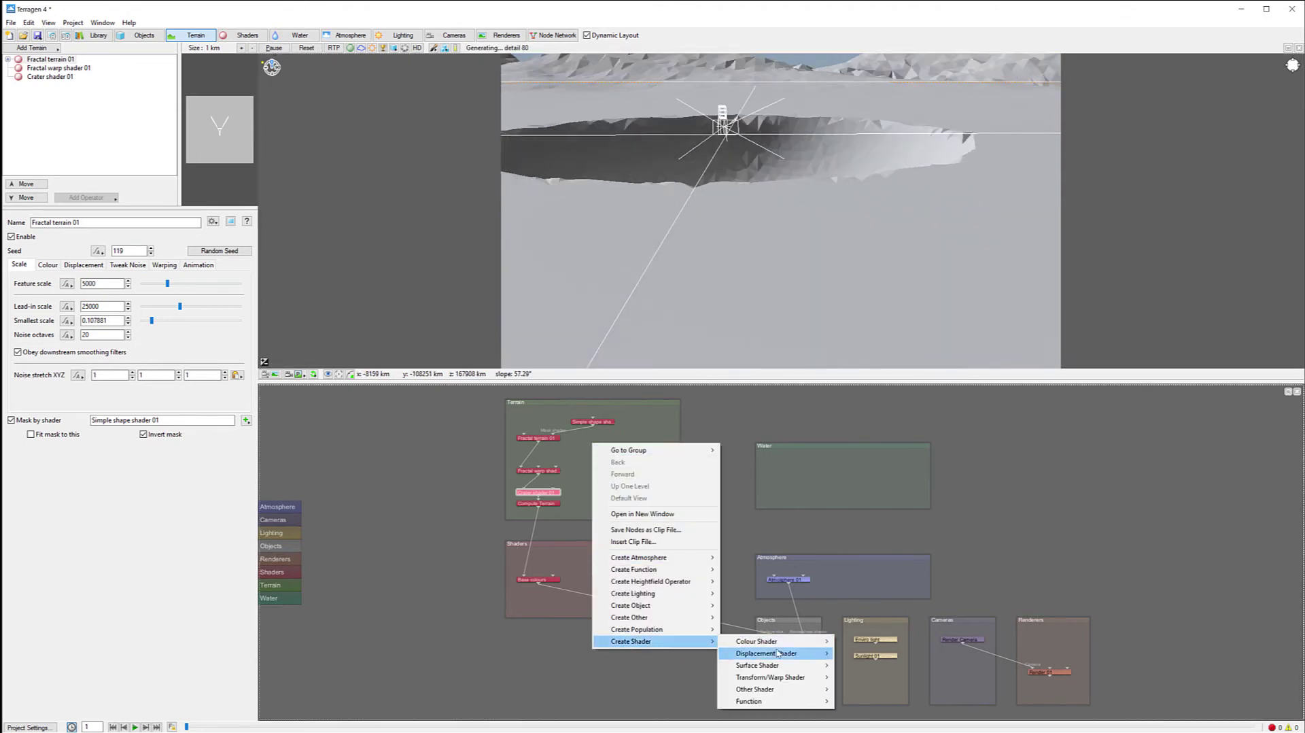
mouse_move(778, 652)
left_click(930, 510)
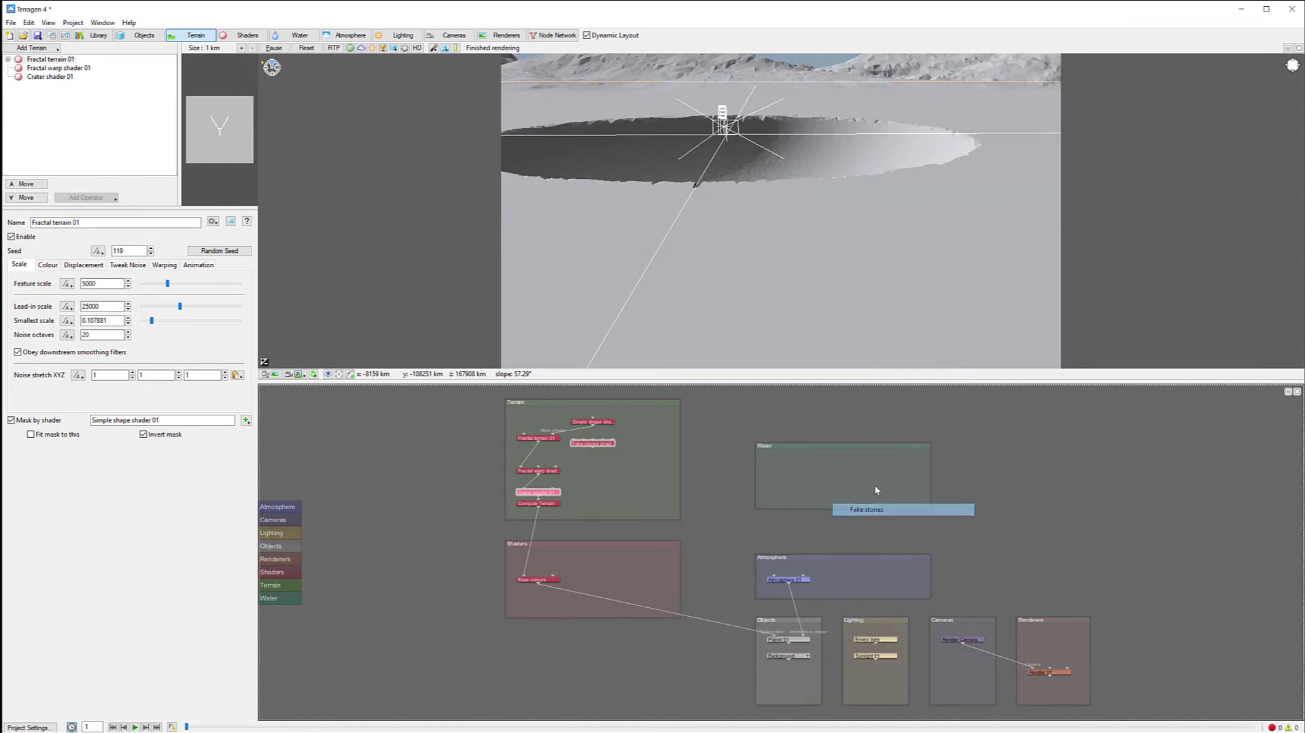
left_click_drag(547, 496, 558, 453)
left_click(550, 480)
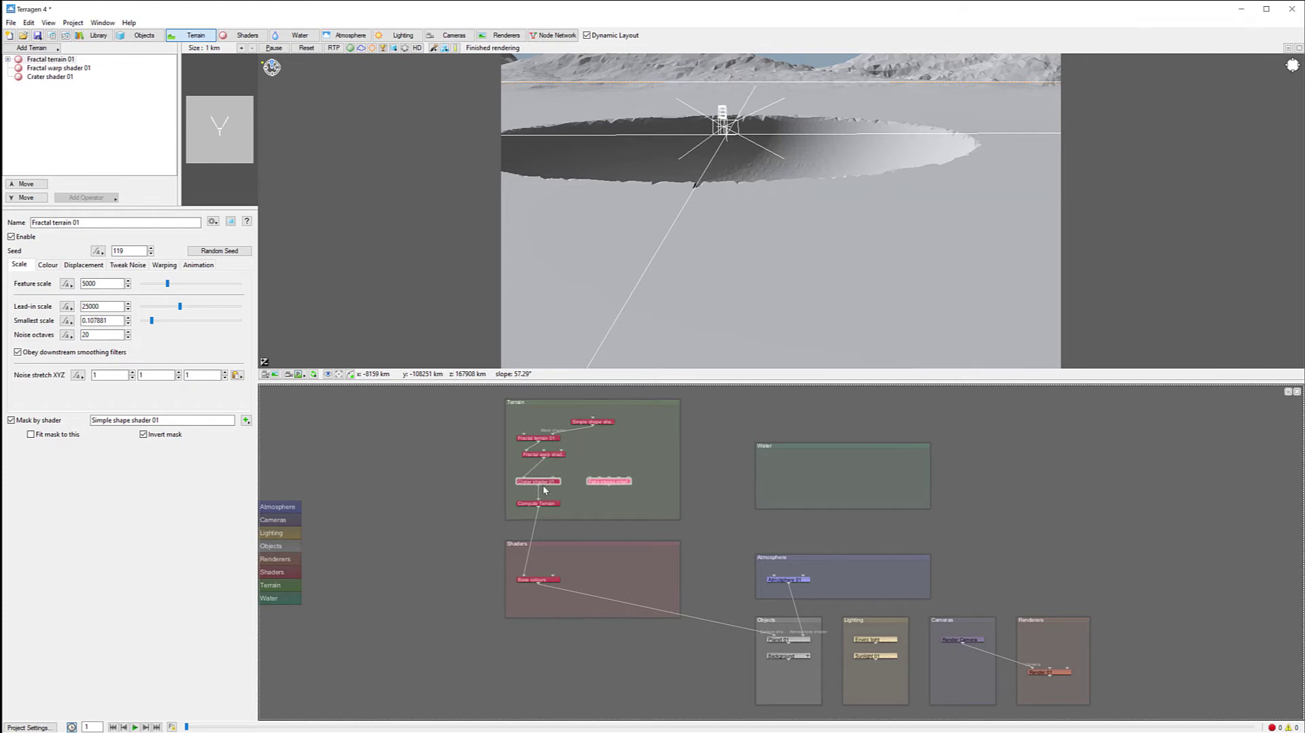
left_click_drag(541, 486, 618, 488)
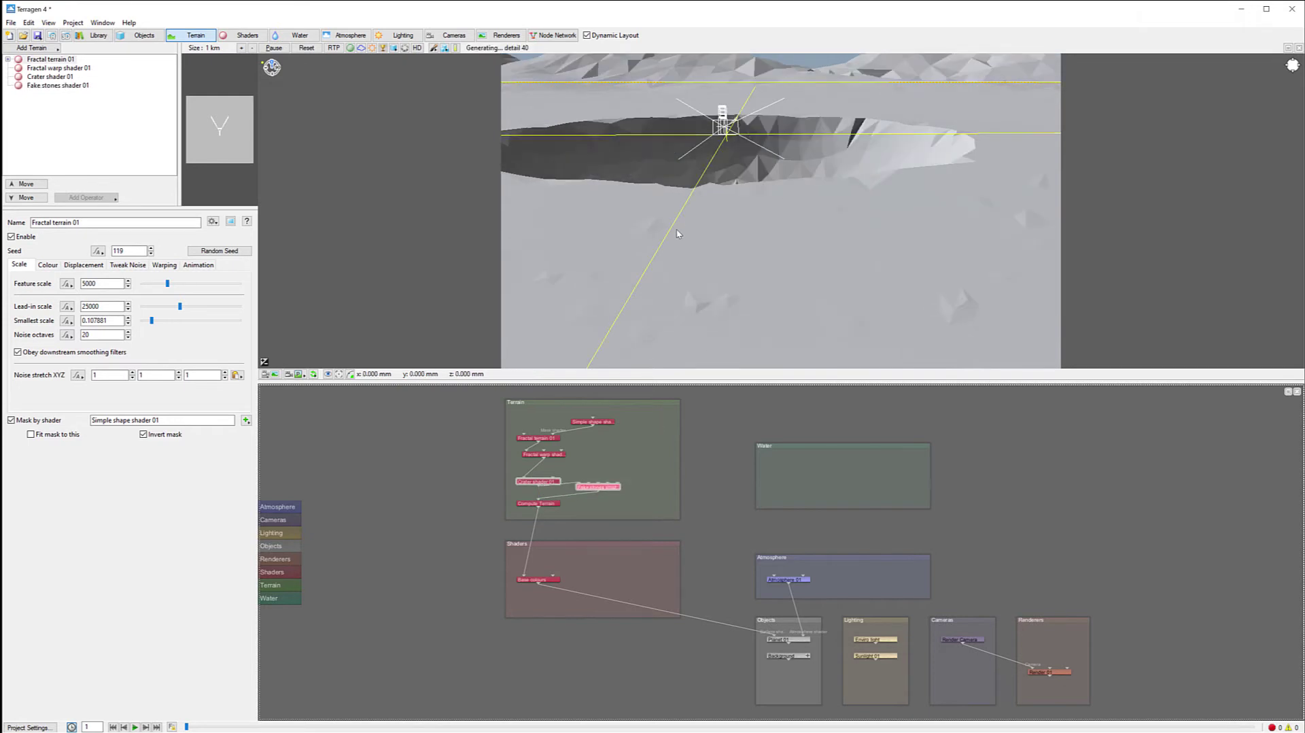
- Orbit and zoom the preview to a low grazing view over the crater with sky visible
left_click_drag(686, 225, 640, 308)
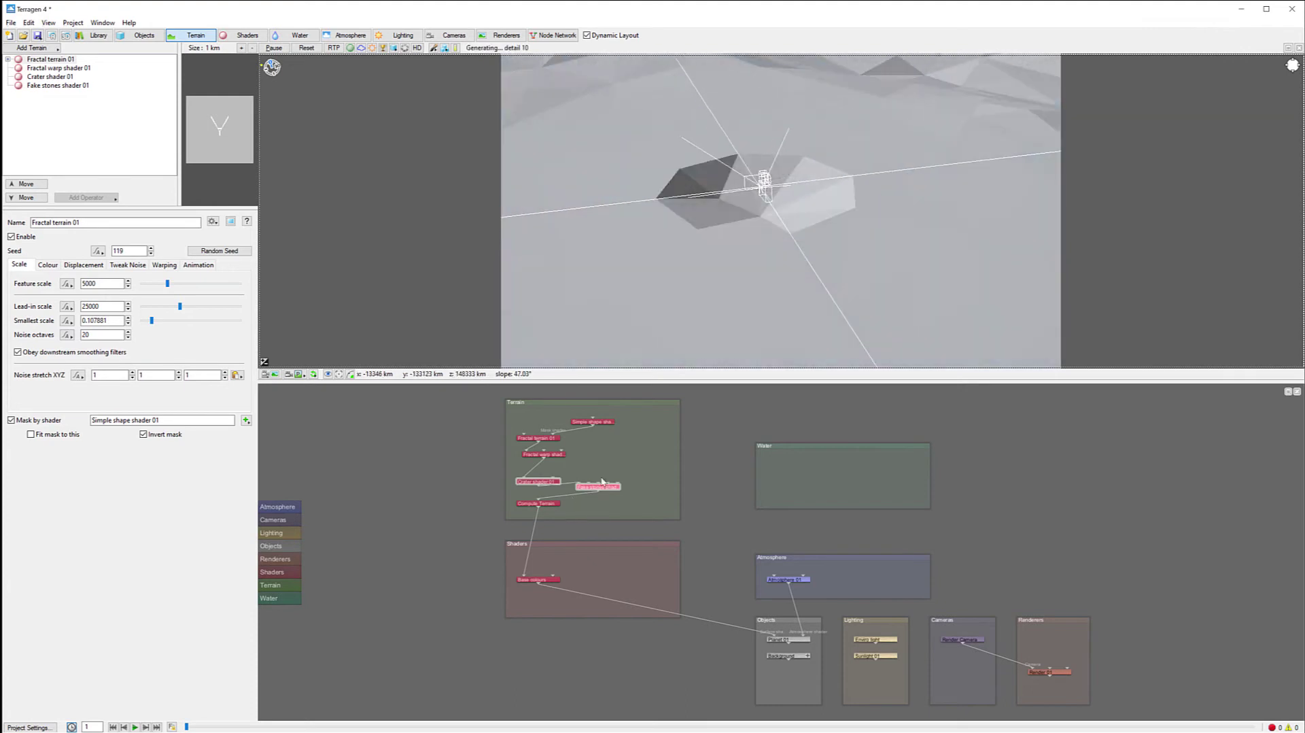
right_click(751, 240)
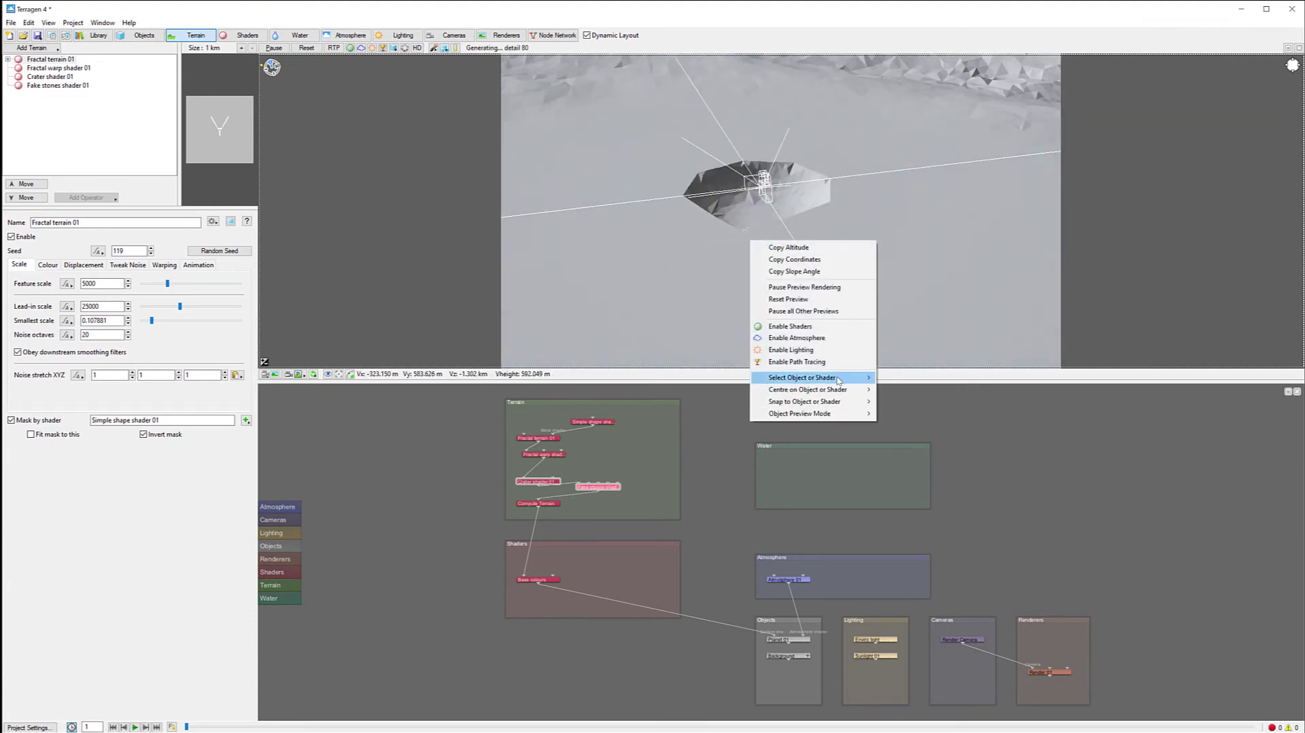
mouse_move(836, 377)
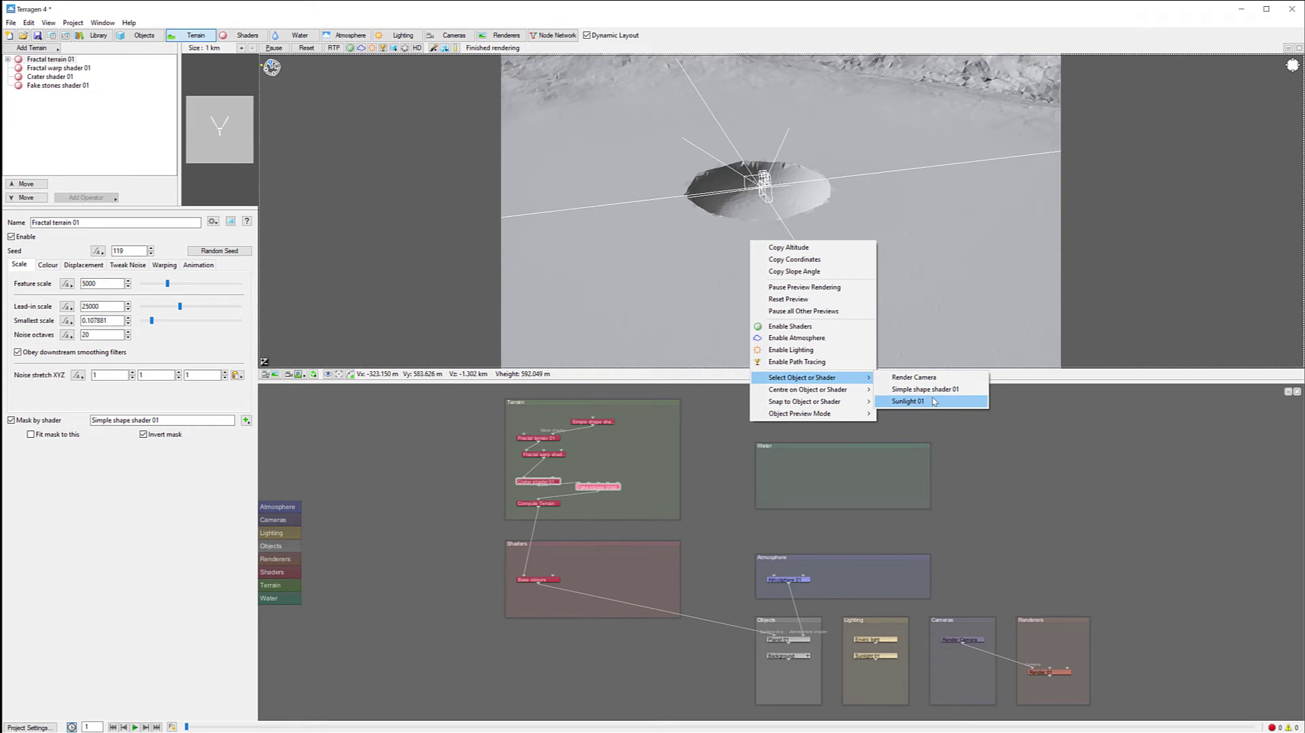
left_click(615, 488)
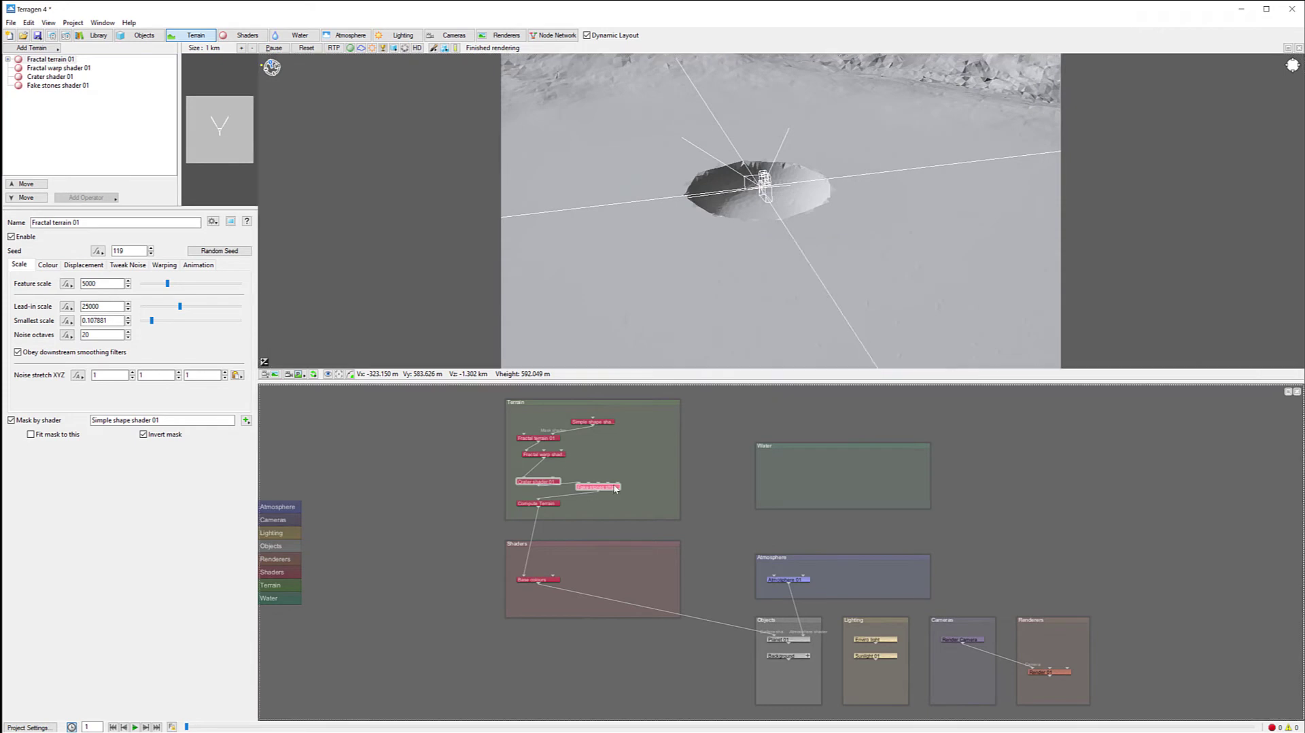
scroll(834, 229, "down", 5)
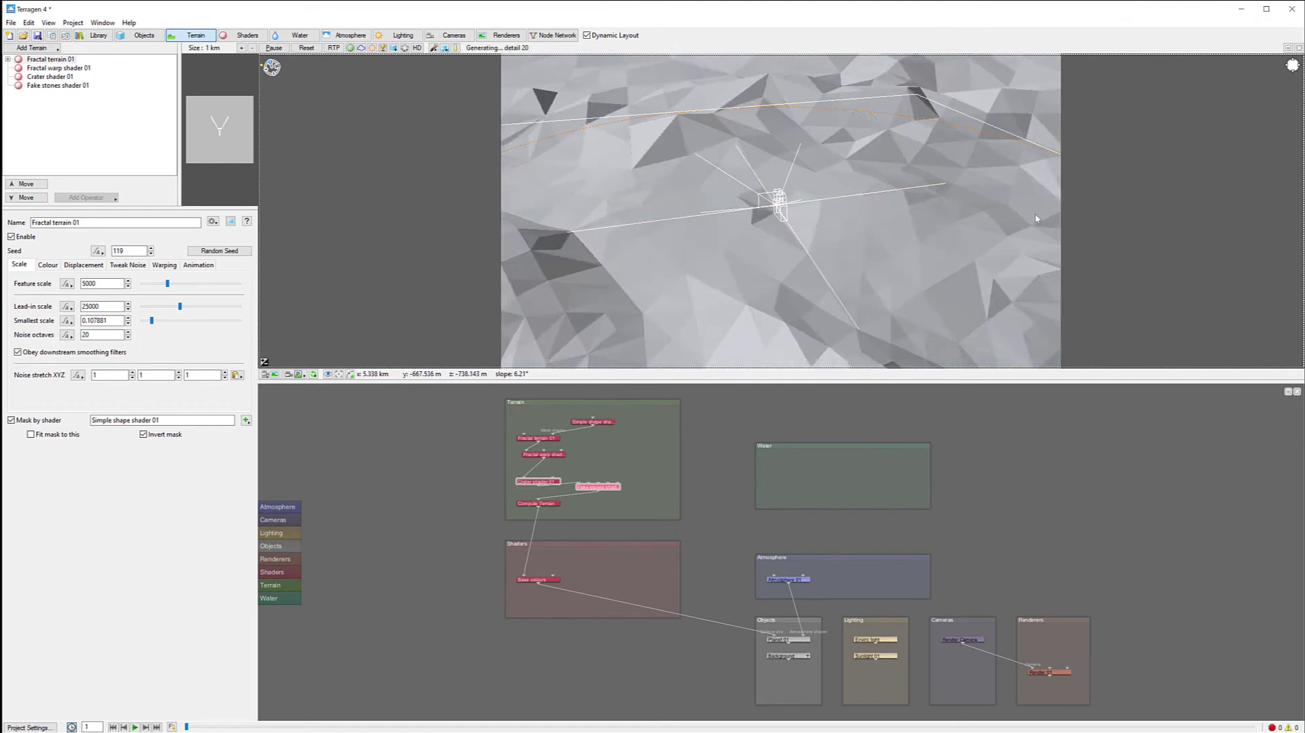
left_click_drag(858, 218, 877, 184)
scroll(877, 184, "up", 4)
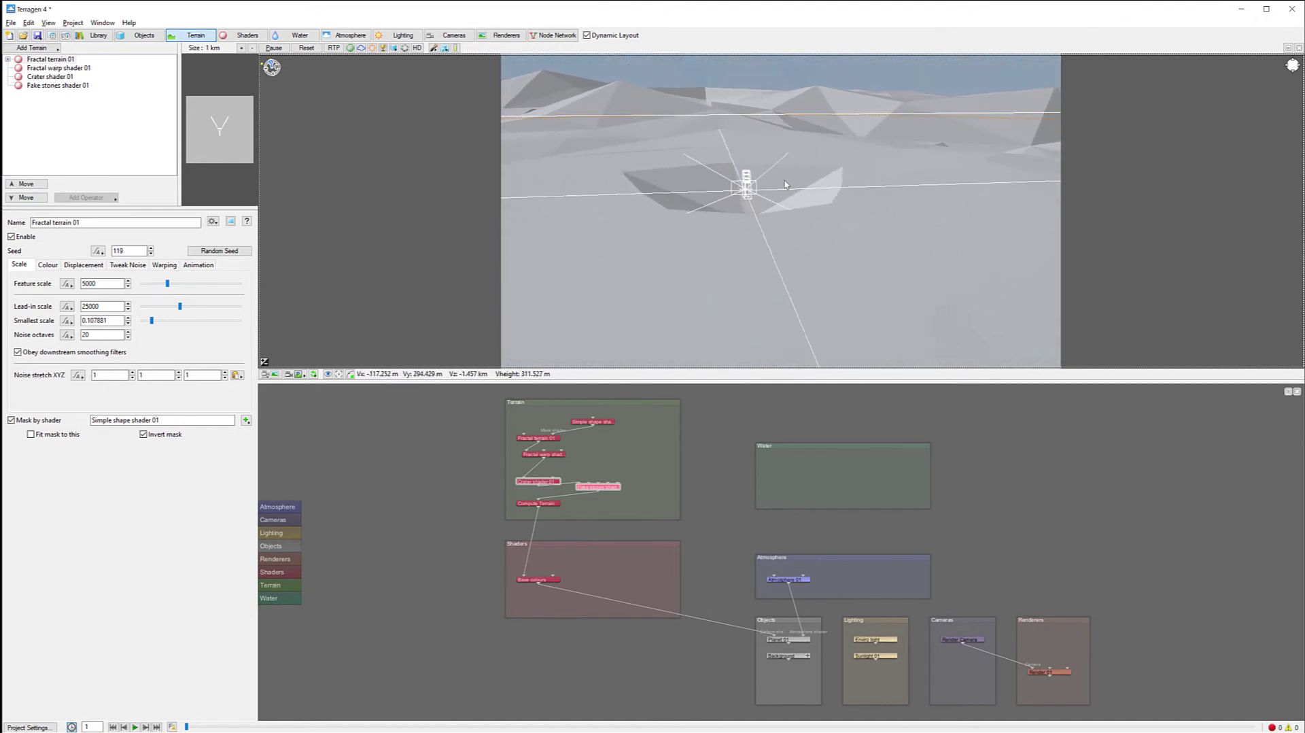
left_click_drag(751, 182, 765, 167)
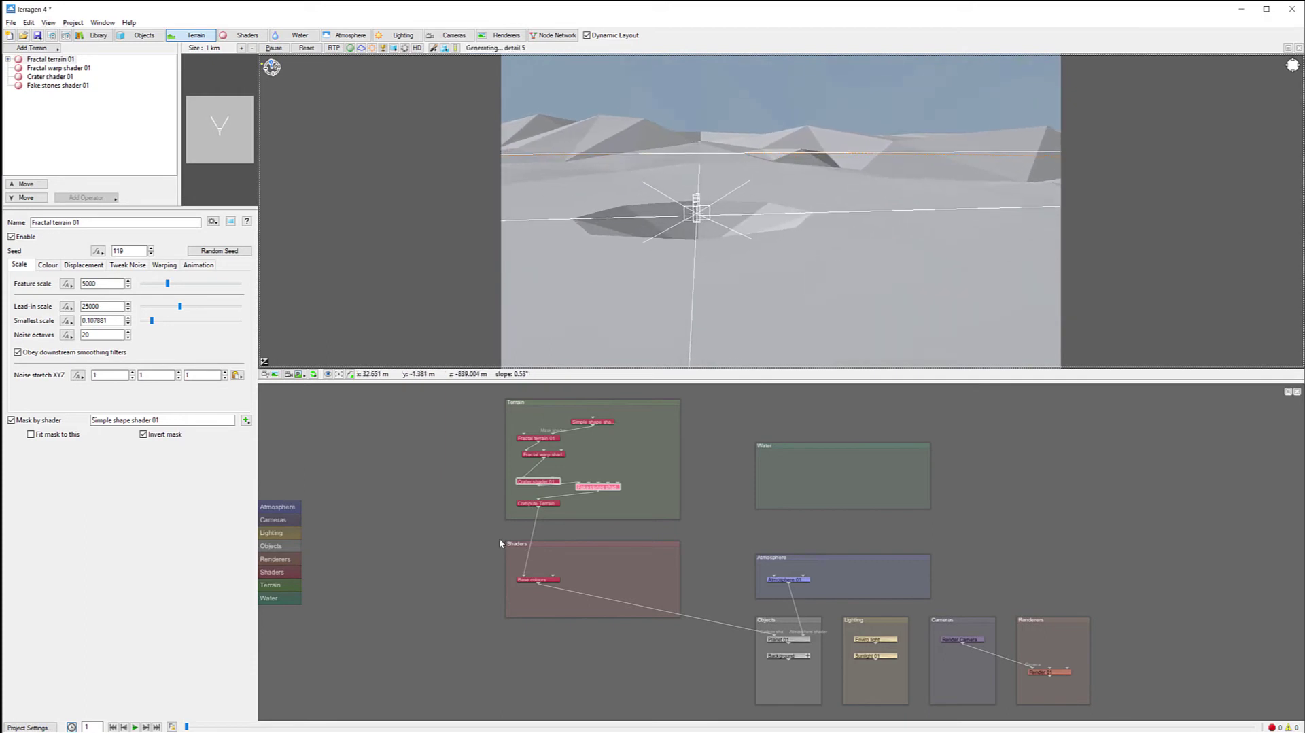
- Edit Simple shape shader 01's size values, leaving the first size at 3000
double_click(611, 420)
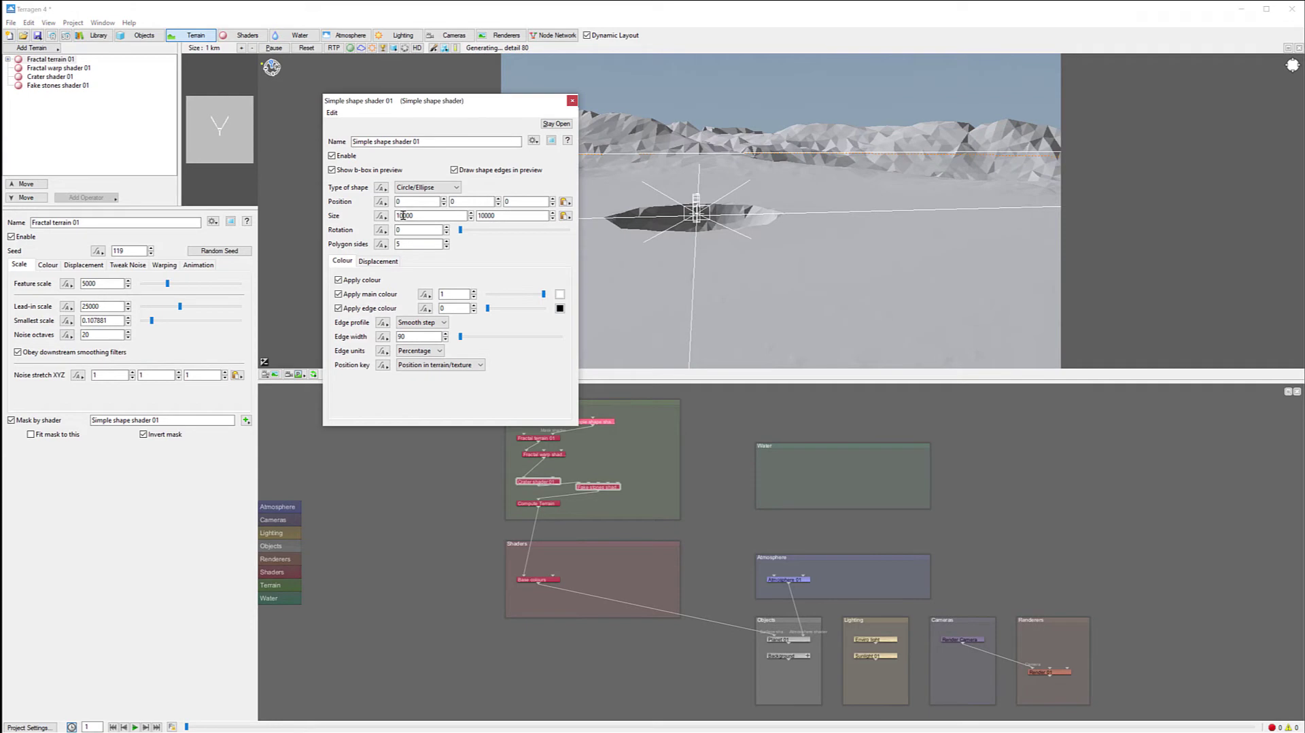
left_click_drag(403, 216, 344, 211)
type("7")
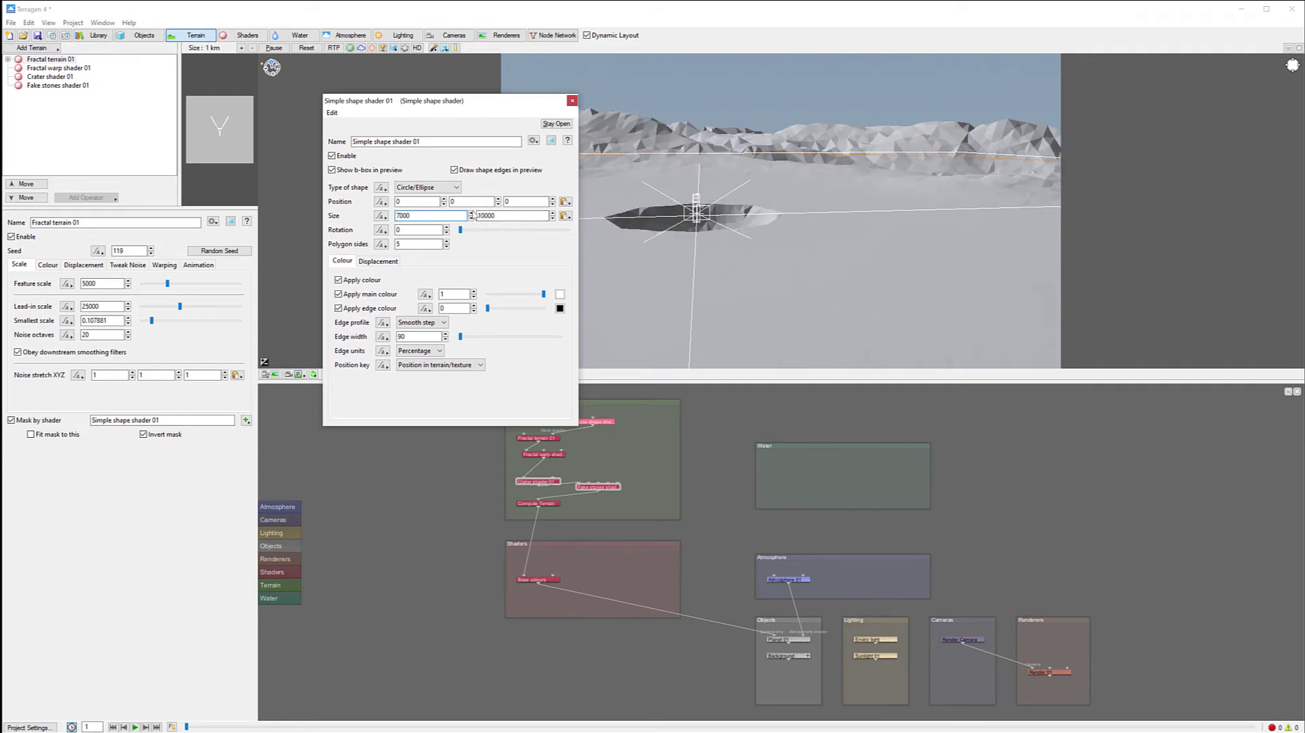
key("Tab")
type("7000")
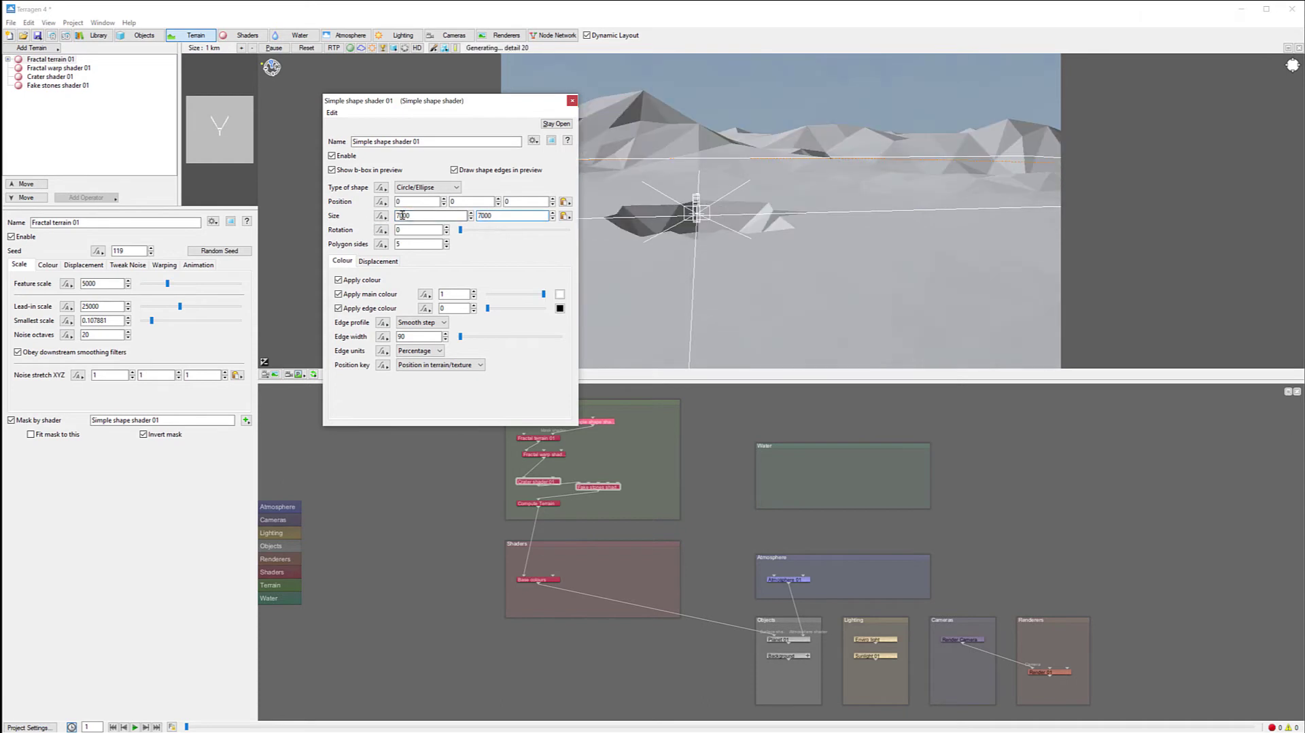
left_click_drag(403, 216, 383, 218)
type("5")
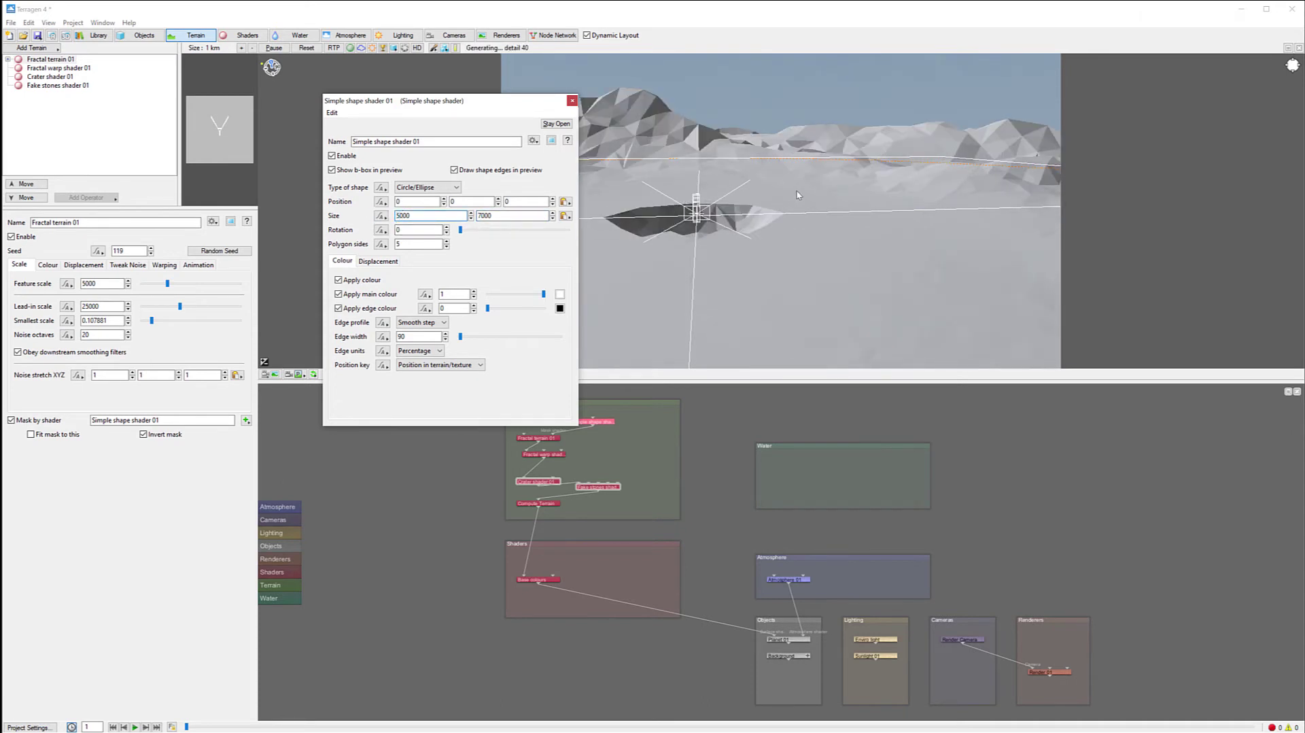
left_click_drag(476, 216, 483, 216)
type("5")
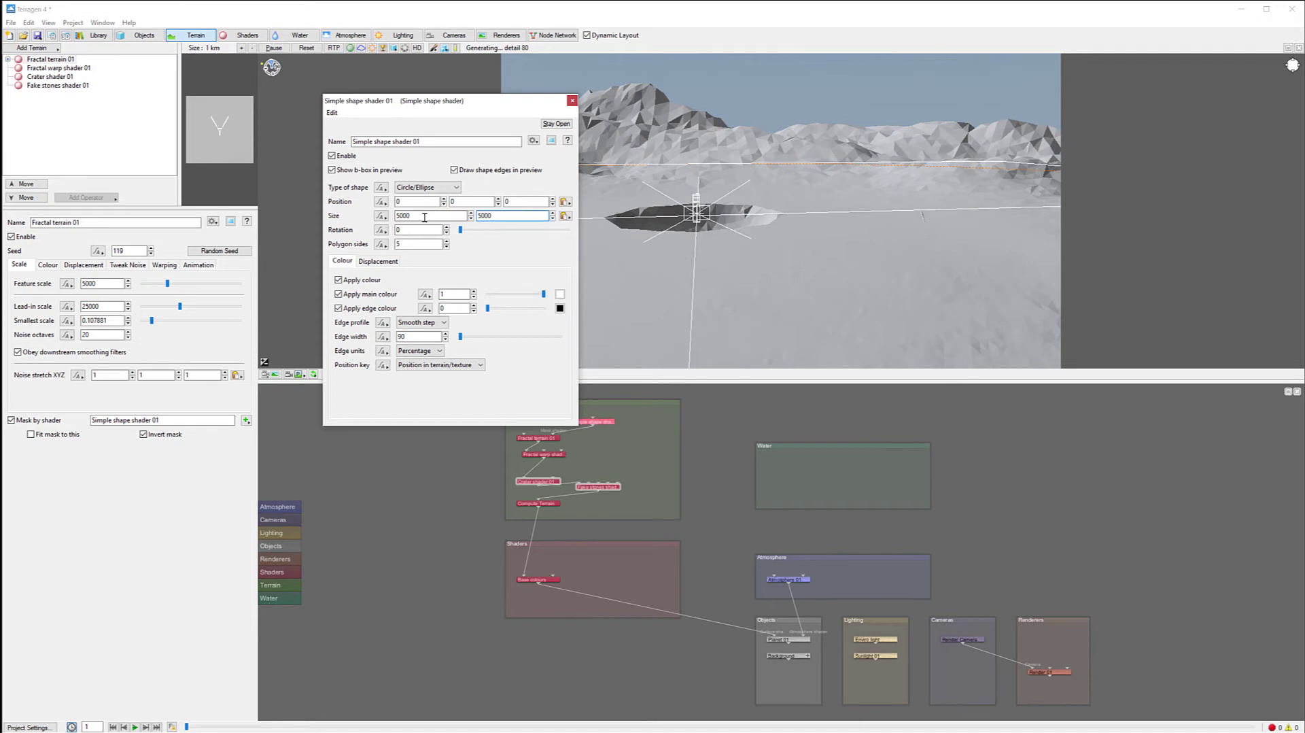
left_click_drag(402, 215, 391, 218)
type("3")
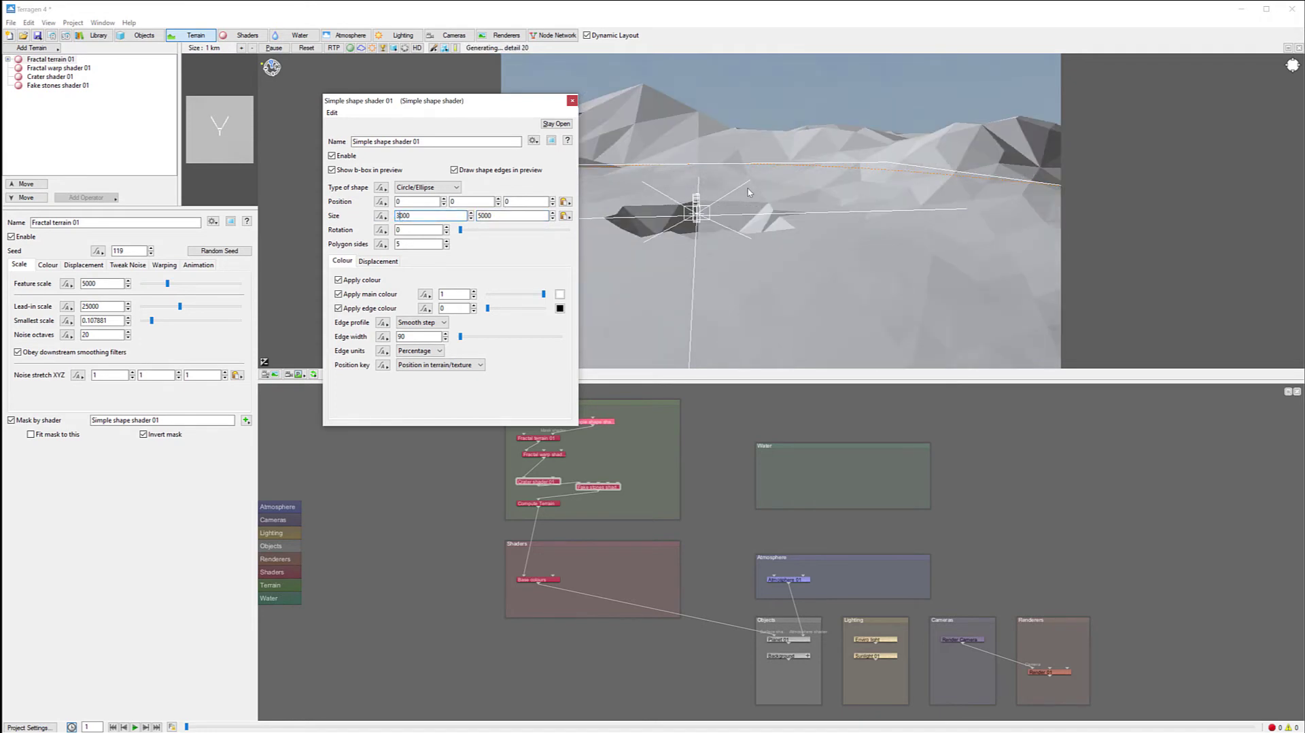
left_click(573, 101)
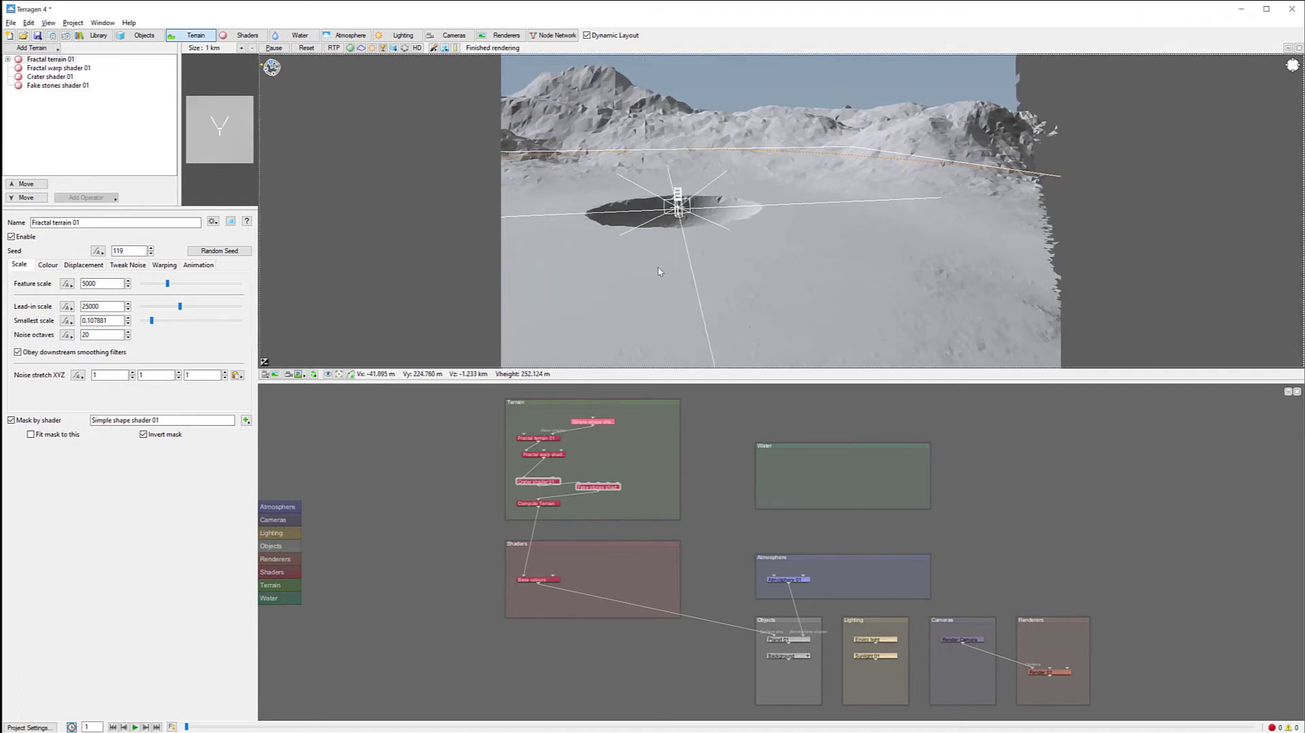
- Lower Crater shader 01's depth from 100 to 6.25
left_click_drag(647, 249, 781, 306)
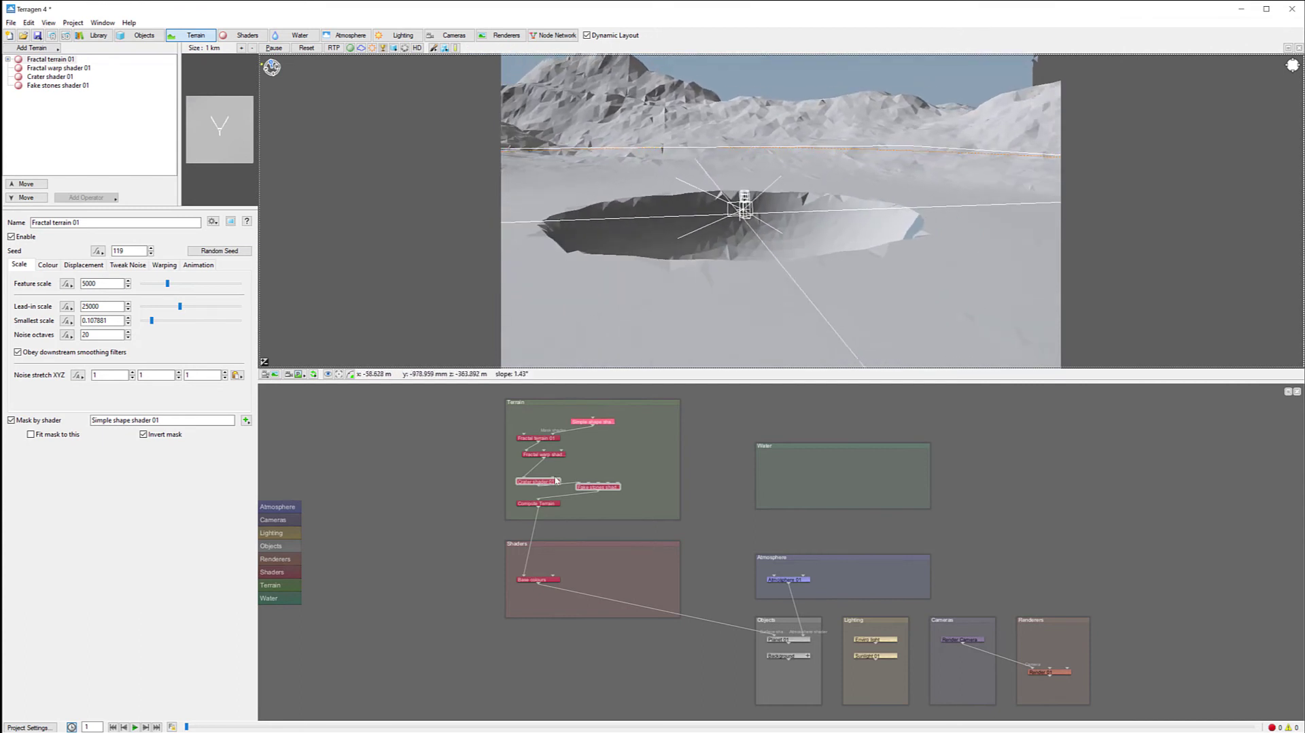
left_click_drag(596, 488, 532, 471)
double_click(532, 471)
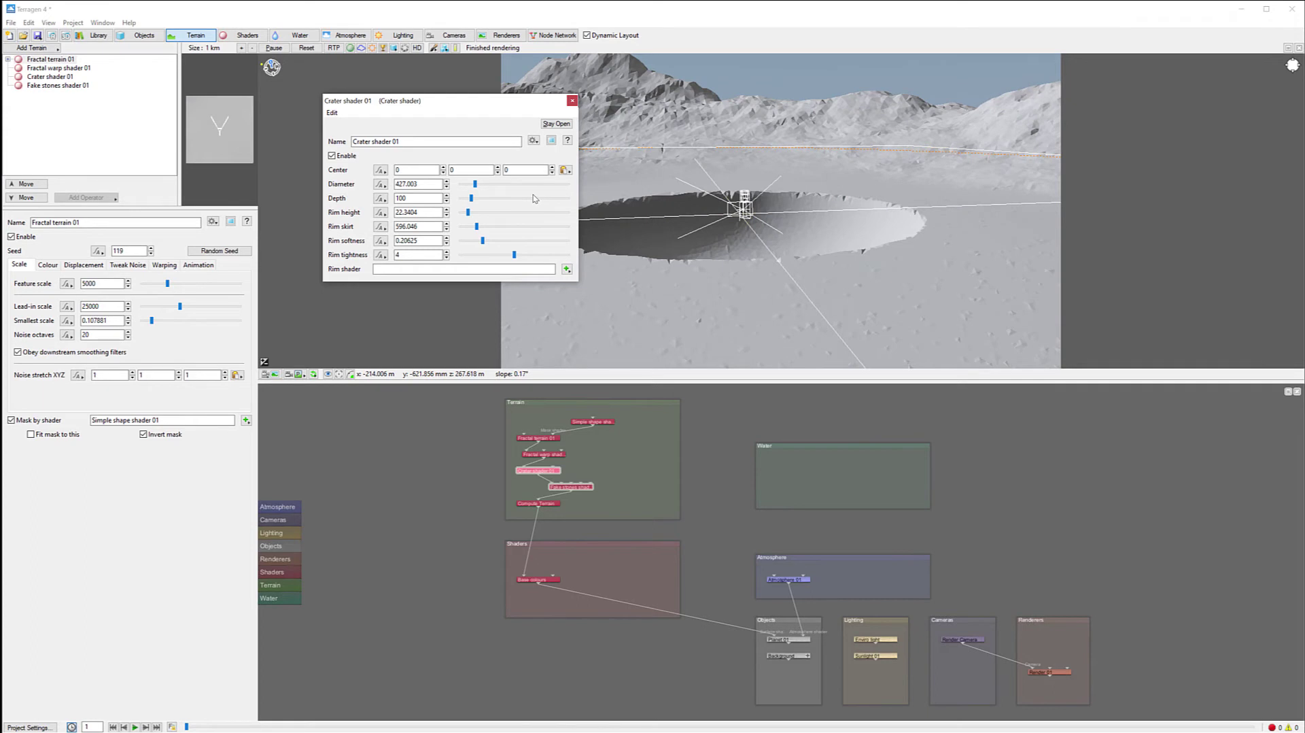
left_click_drag(471, 199, 467, 199)
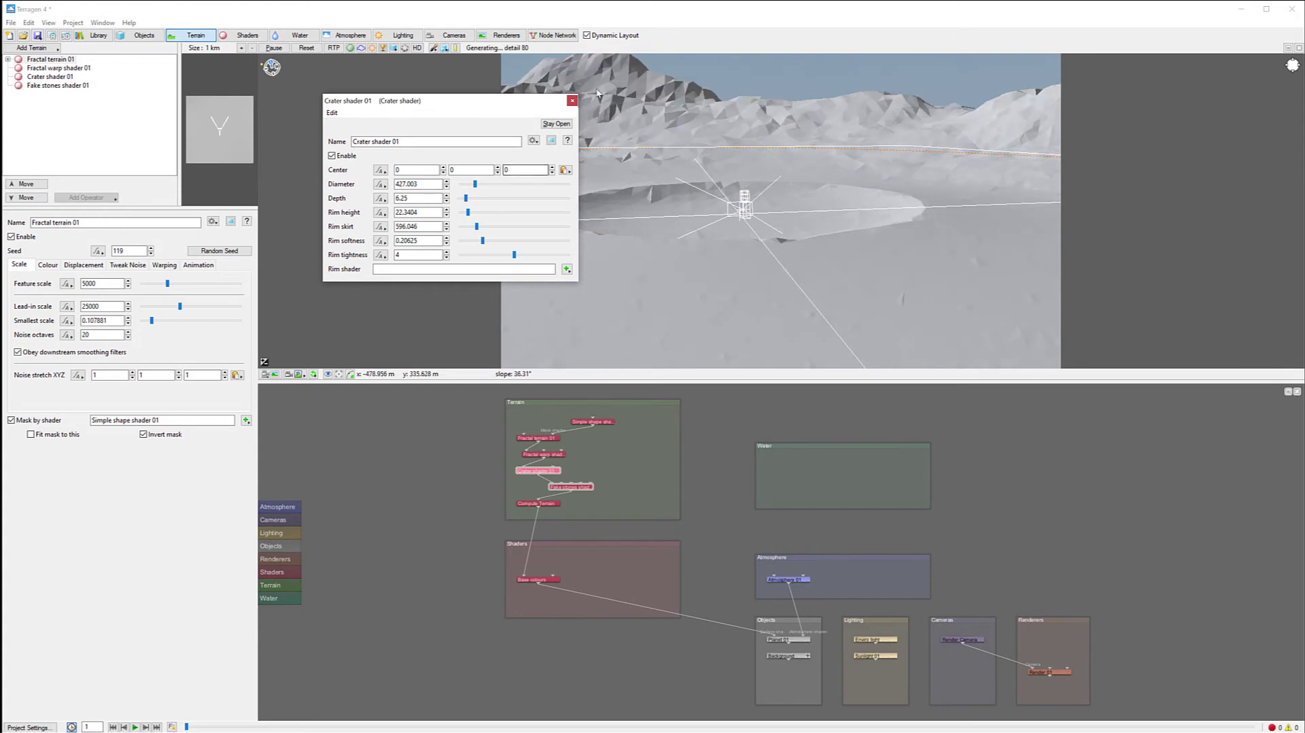
- Set Fake stones stone density 0.38125, pancake effect 1.625 and stone tallness 0.54375
left_click(571, 487)
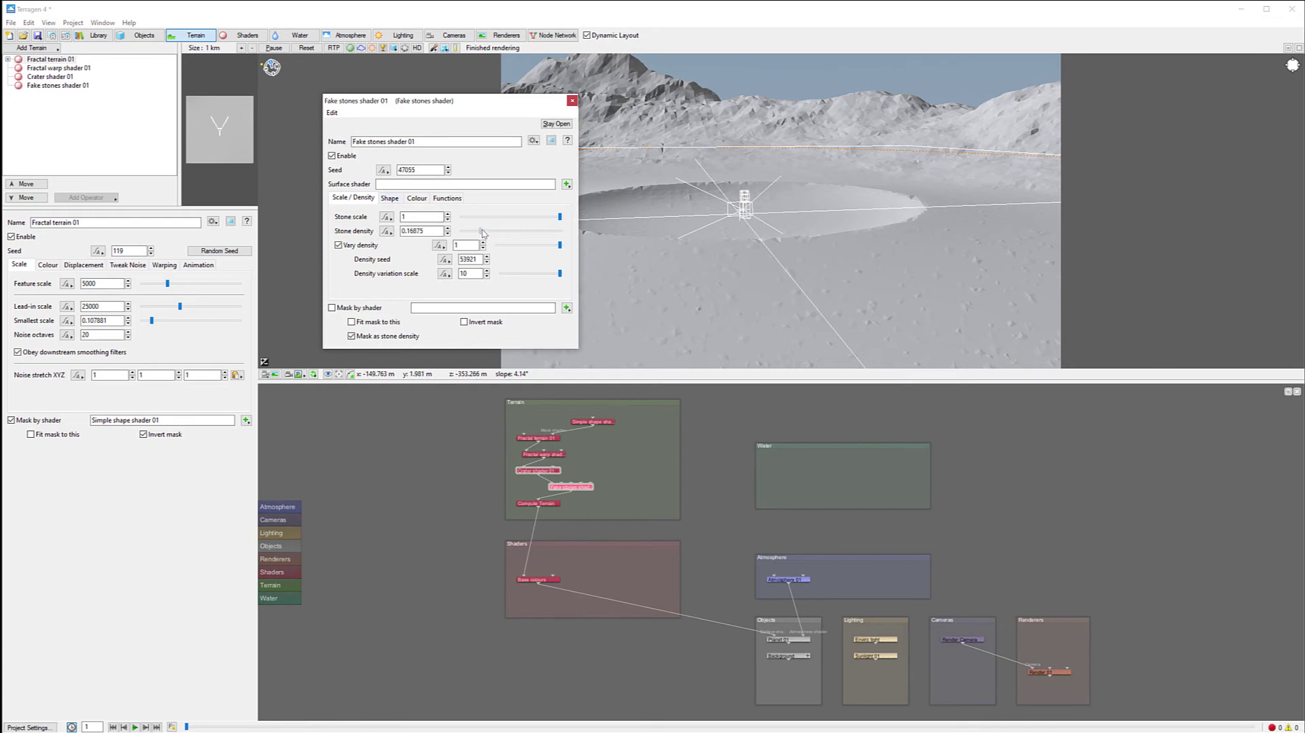
left_click_drag(484, 231, 499, 231)
left_click(390, 198)
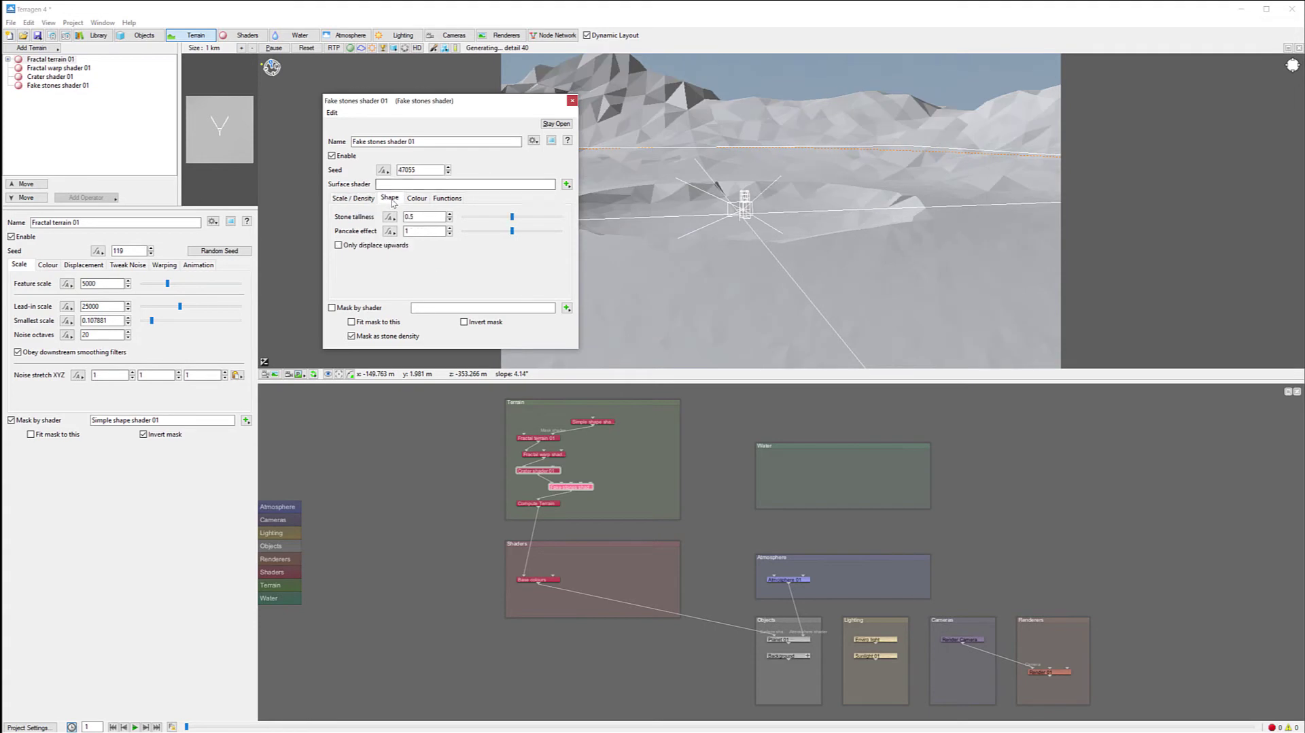
mouse_move(515, 233)
left_mouse_down()
mouse_move(541, 232)
mouse_move(517, 217)
left_mouse_up()
left_click(572, 101)
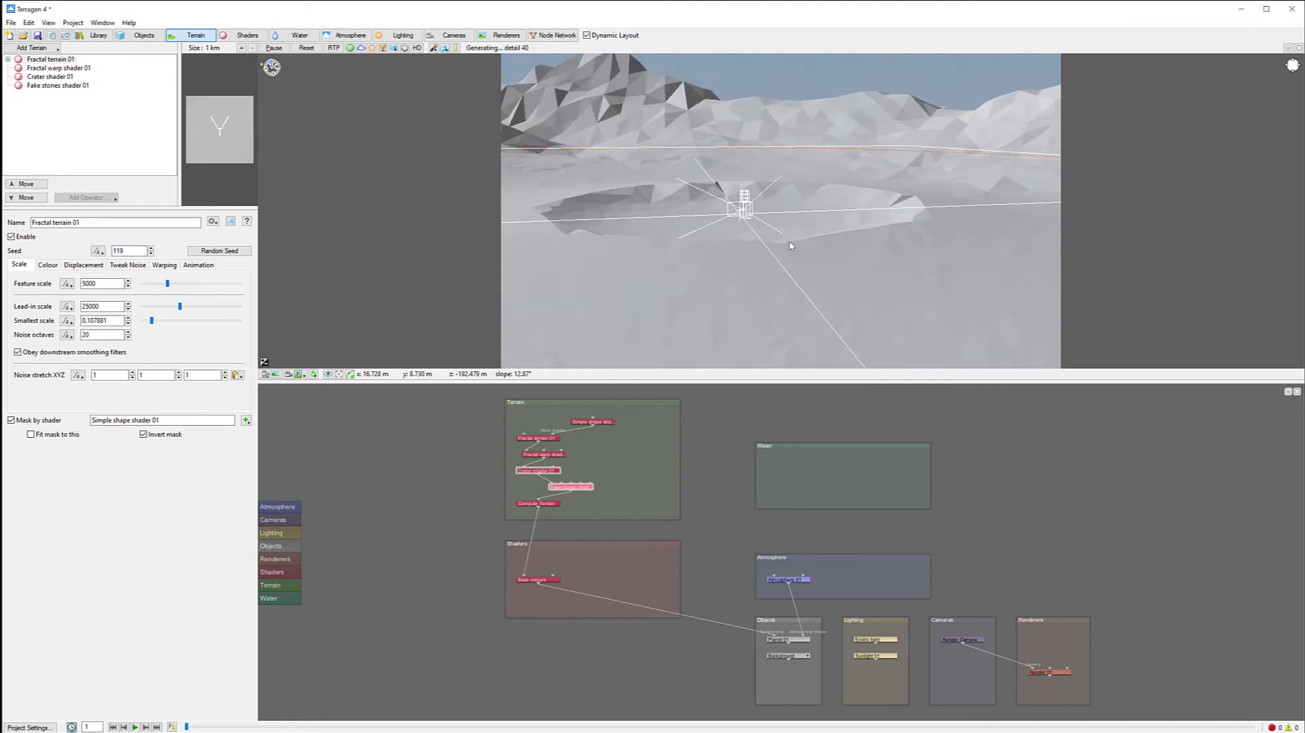
- Move the preview camera down toward the stony crater floor, mountains behind
scroll(820, 259, "up", 6)
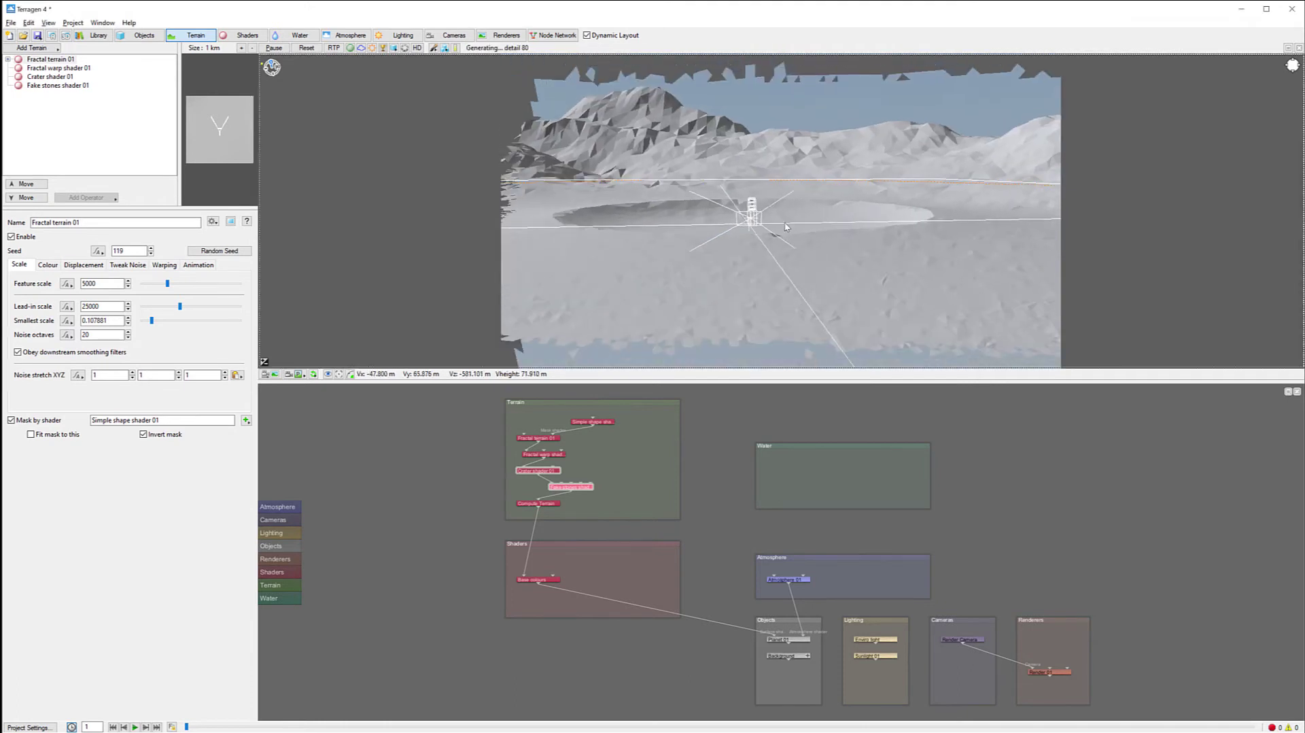
scroll(819, 252, "up", 5)
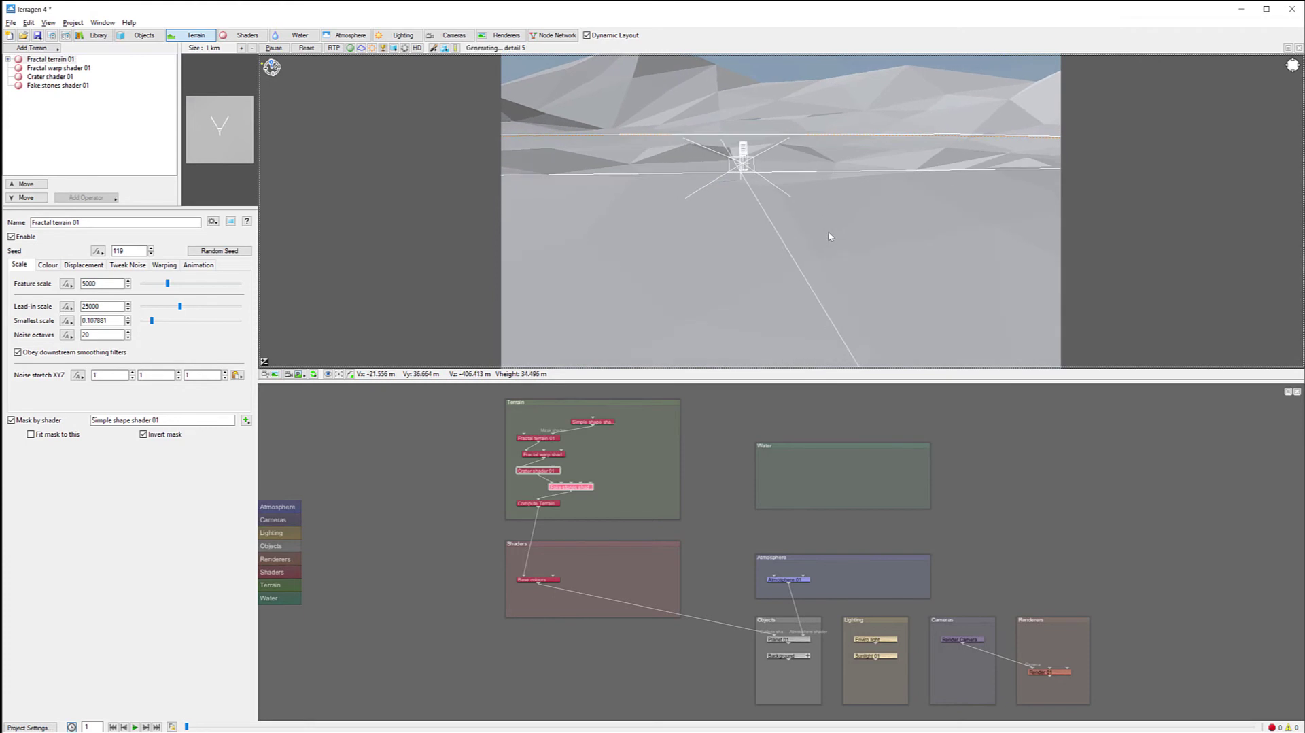
scroll(838, 228, "down", 2)
scroll(837, 224, "up", 2)
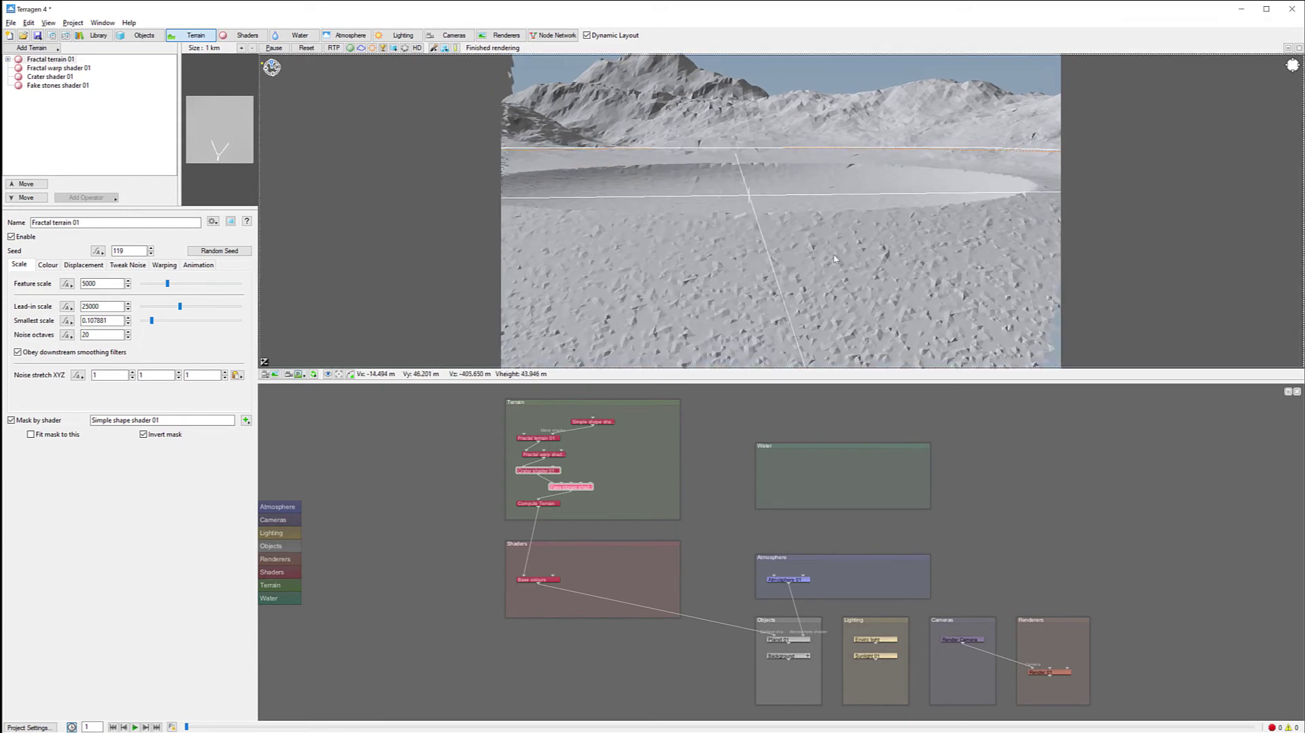
scroll(799, 235, "up", 3)
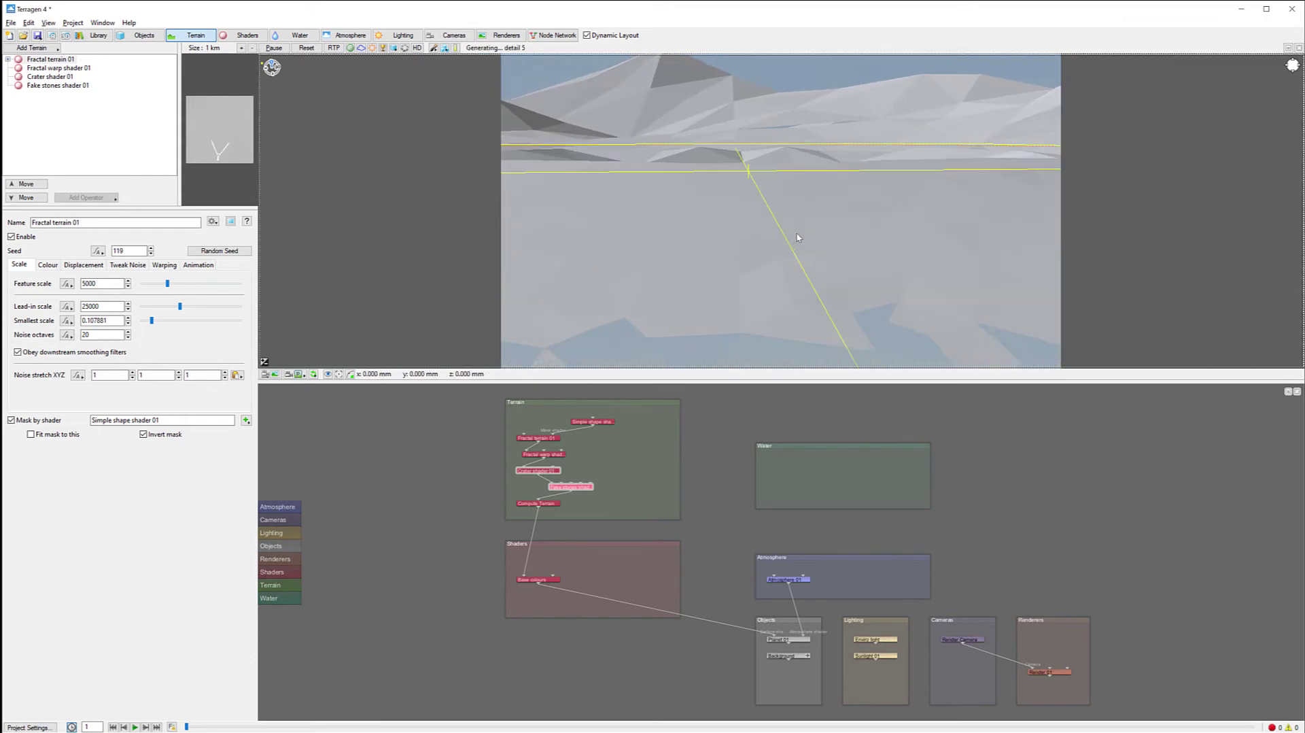
scroll(815, 245, "up", 2)
scroll(825, 255, "up", 3)
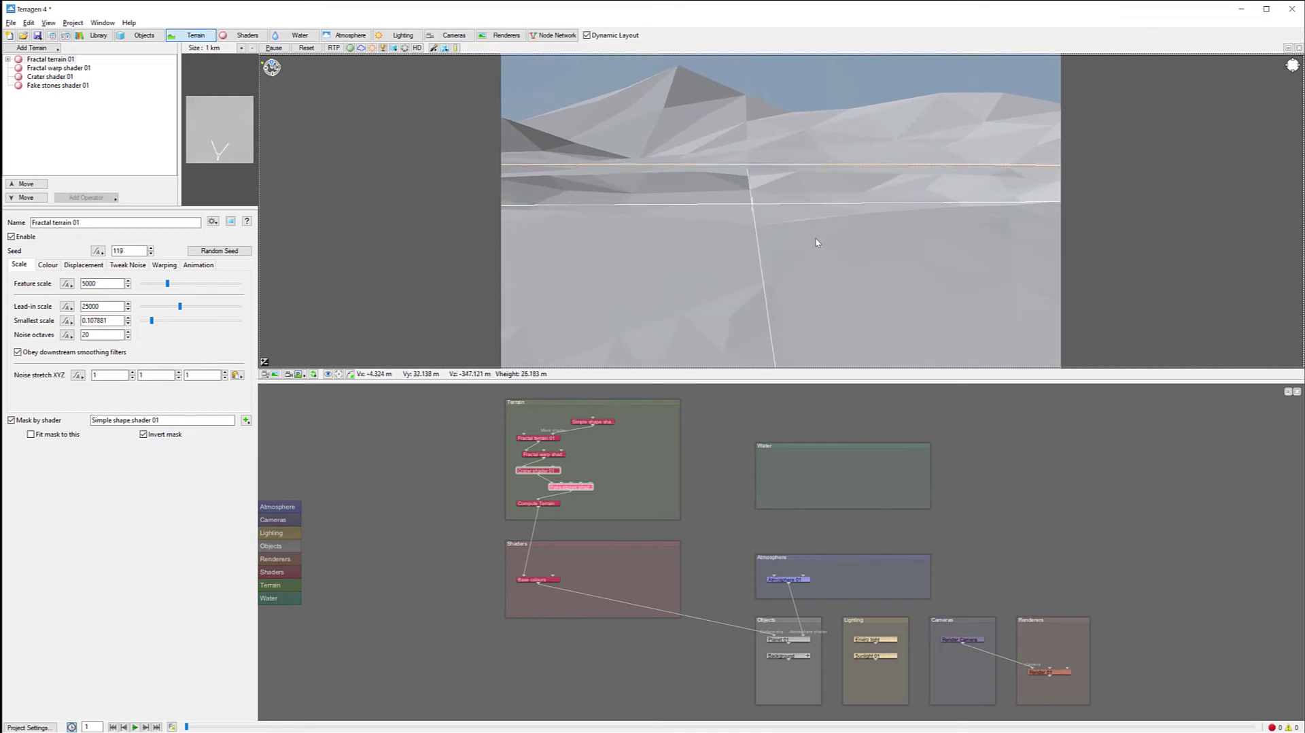
mouse_move(817, 242)
middle_mouse_down()
mouse_move(725, 242)
mouse_move(772, 268)
mouse_move(804, 241)
middle_mouse_up()
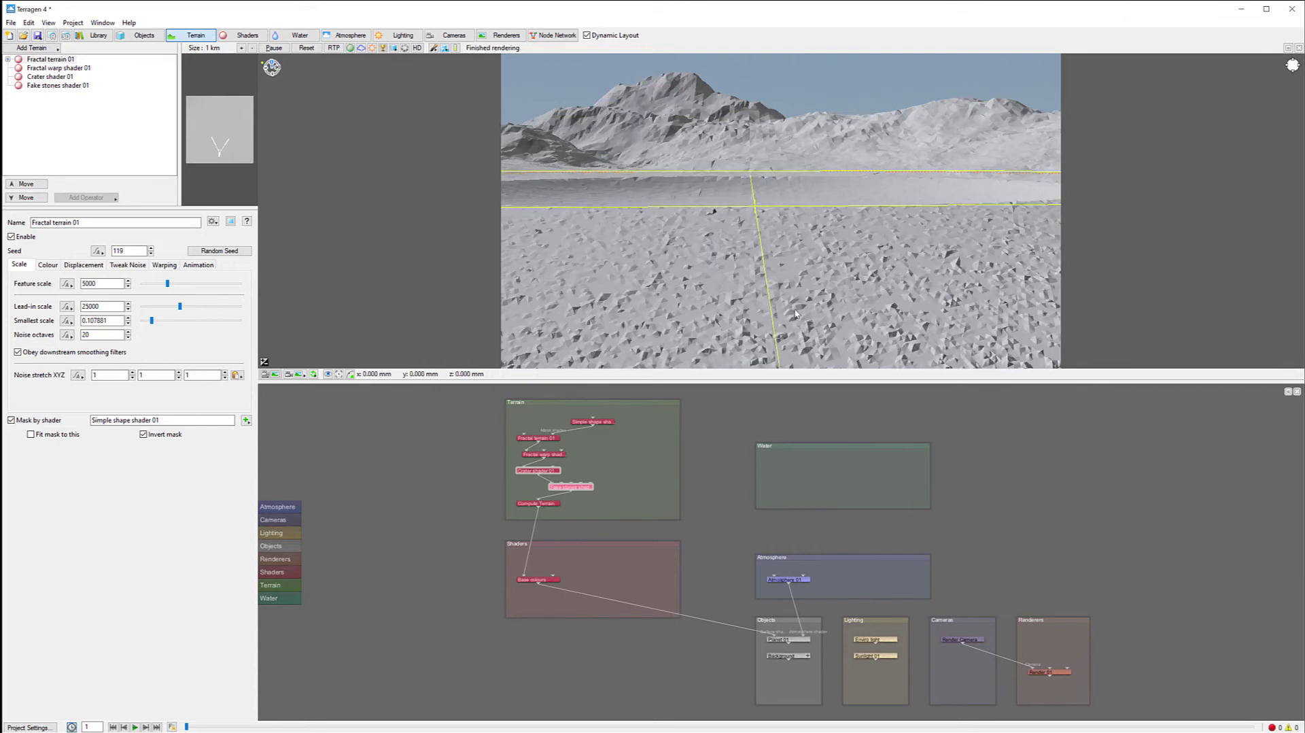
- Give Base colours a brown high colour and a slightly brightened low colour
double_click(540, 579)
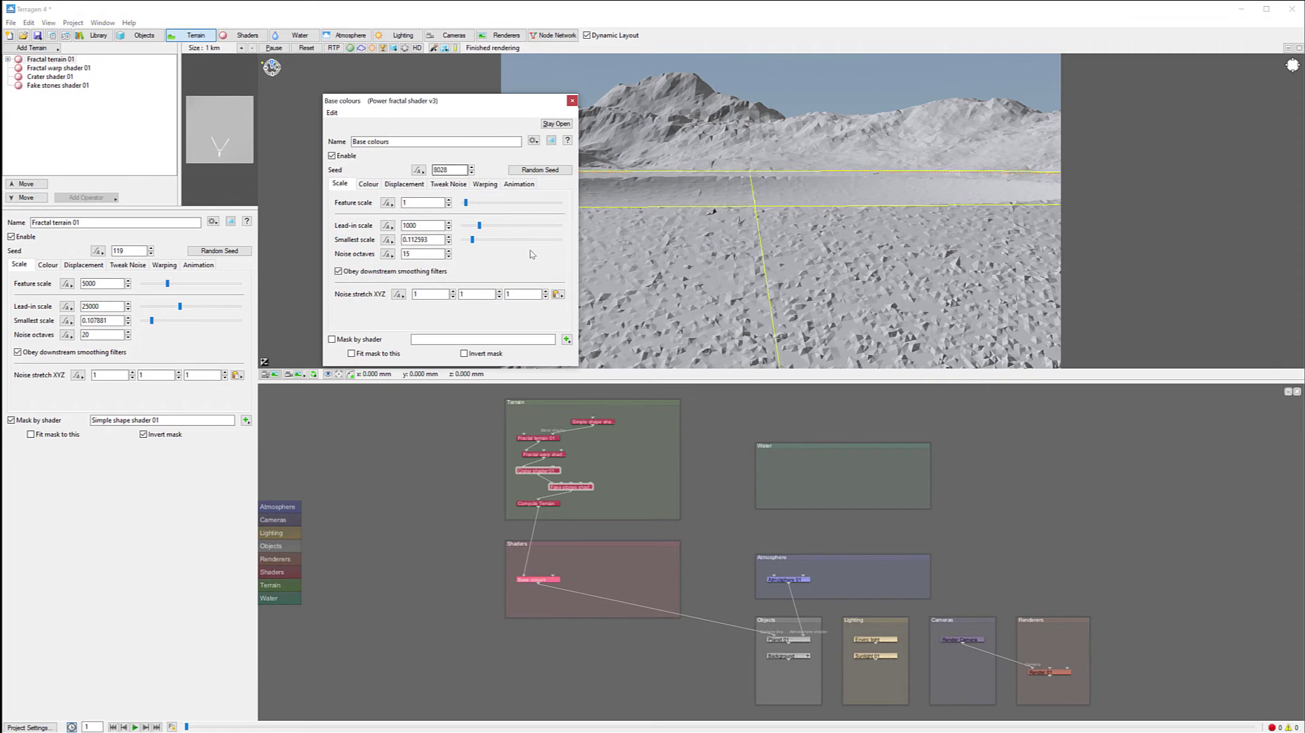
left_click(366, 186)
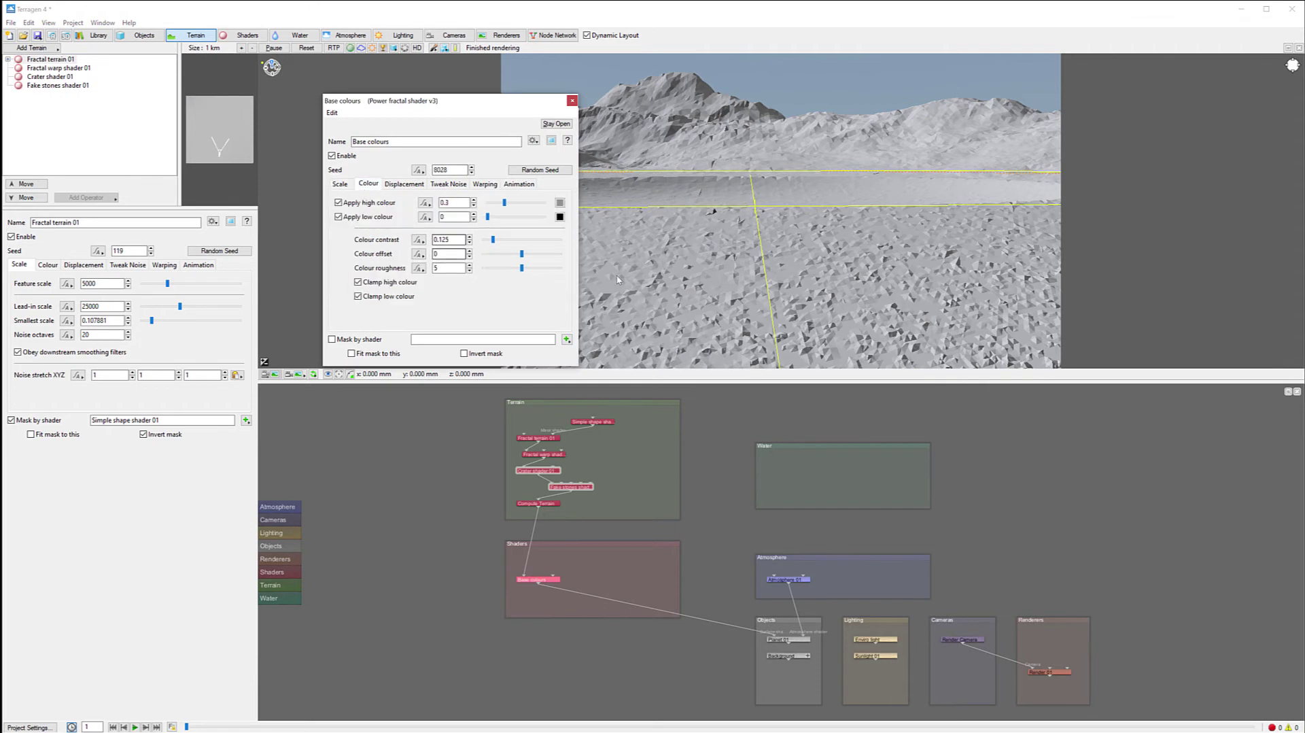
left_click(560, 203)
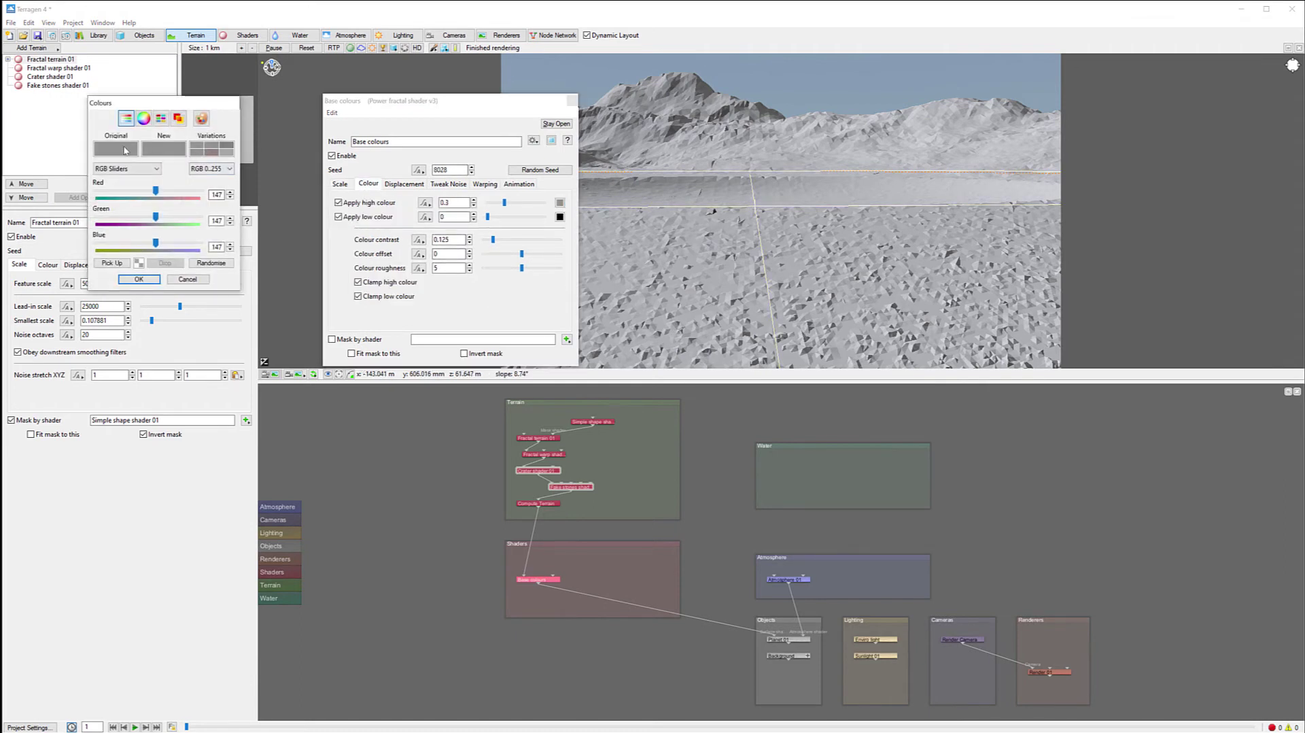
left_click(143, 118)
left_click(167, 218)
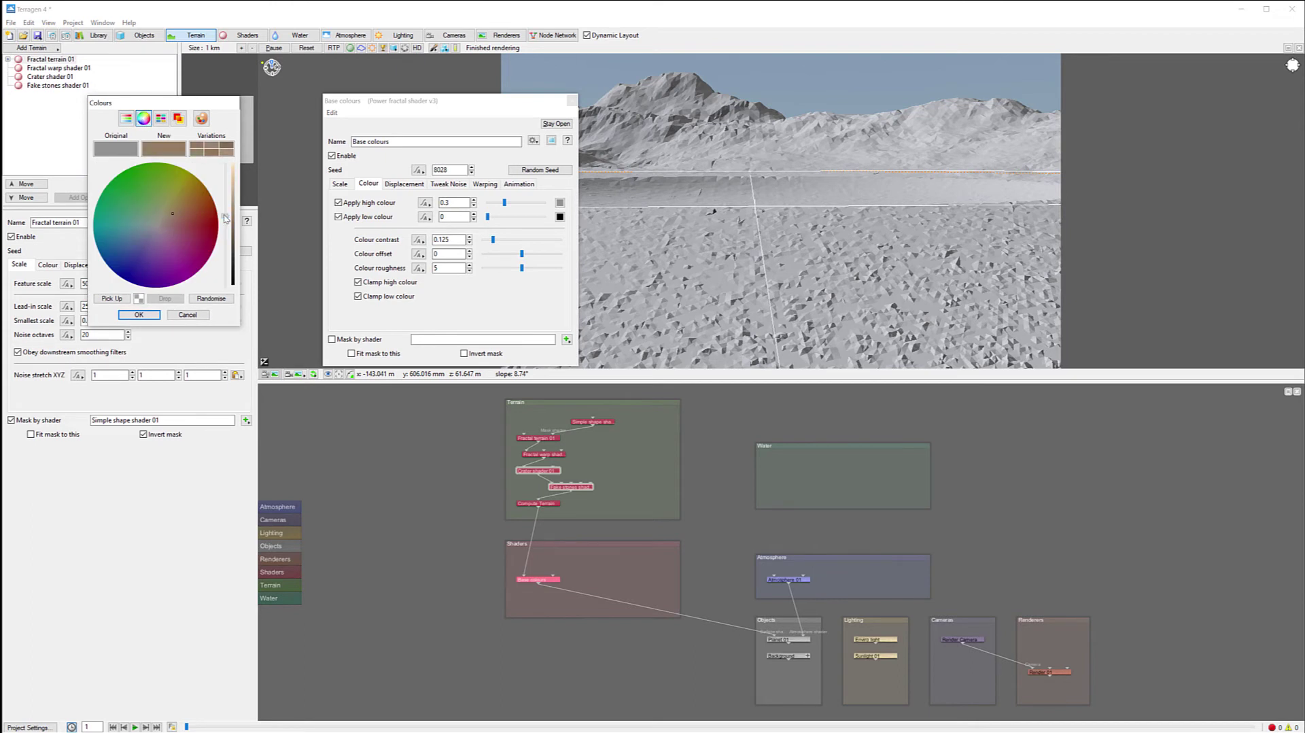
left_click(139, 314)
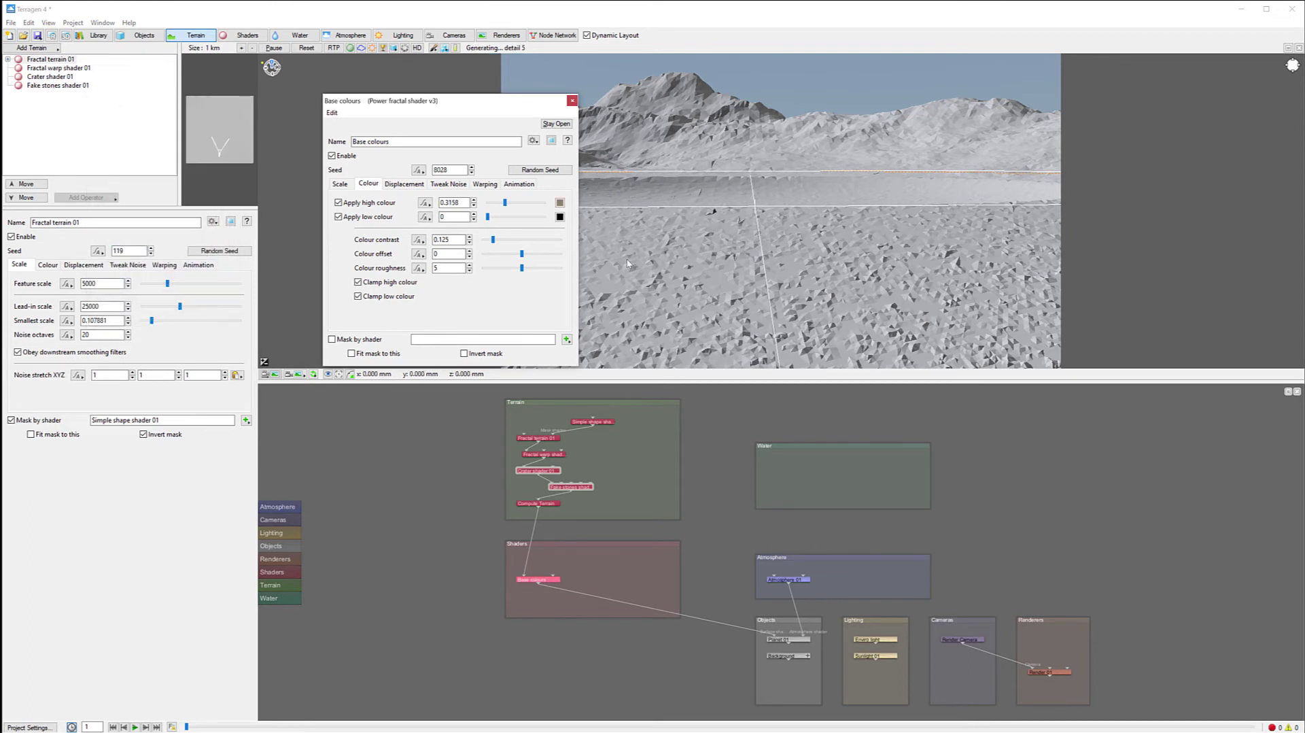
left_click(560, 217)
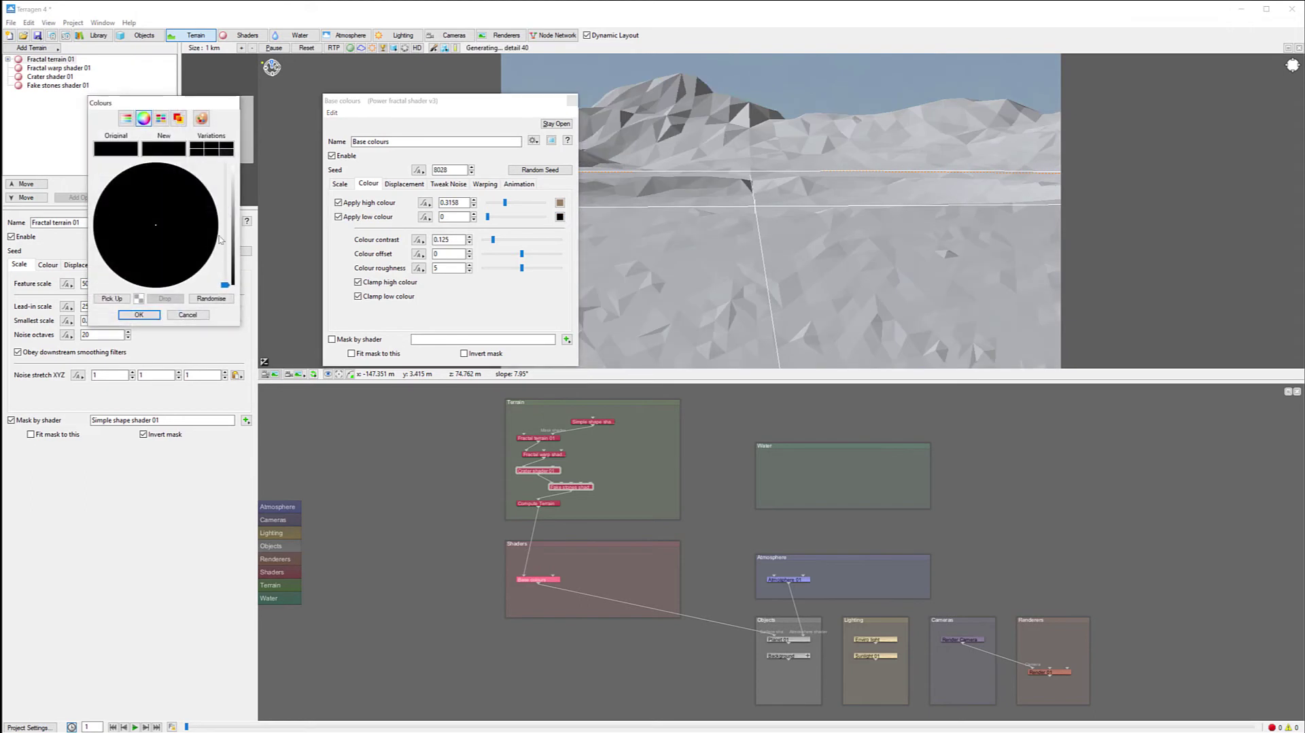
left_click_drag(233, 285, 234, 276)
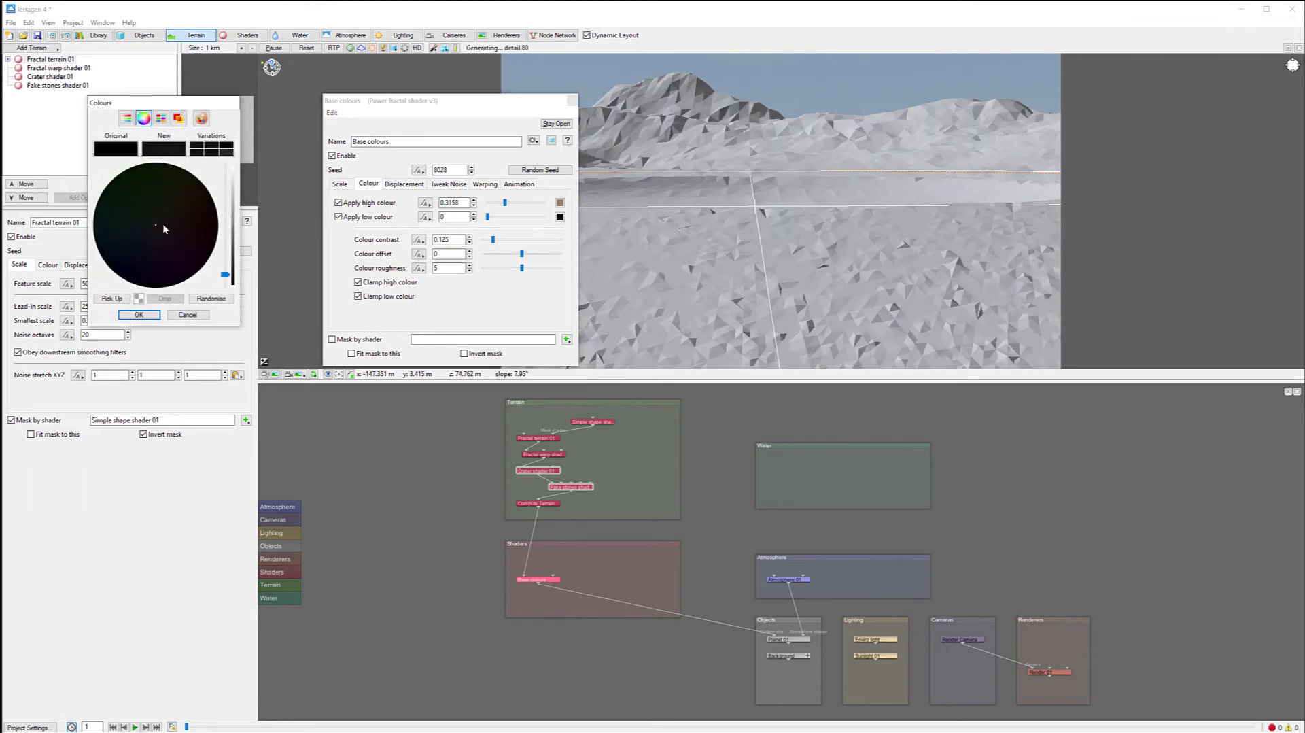
left_click(139, 314)
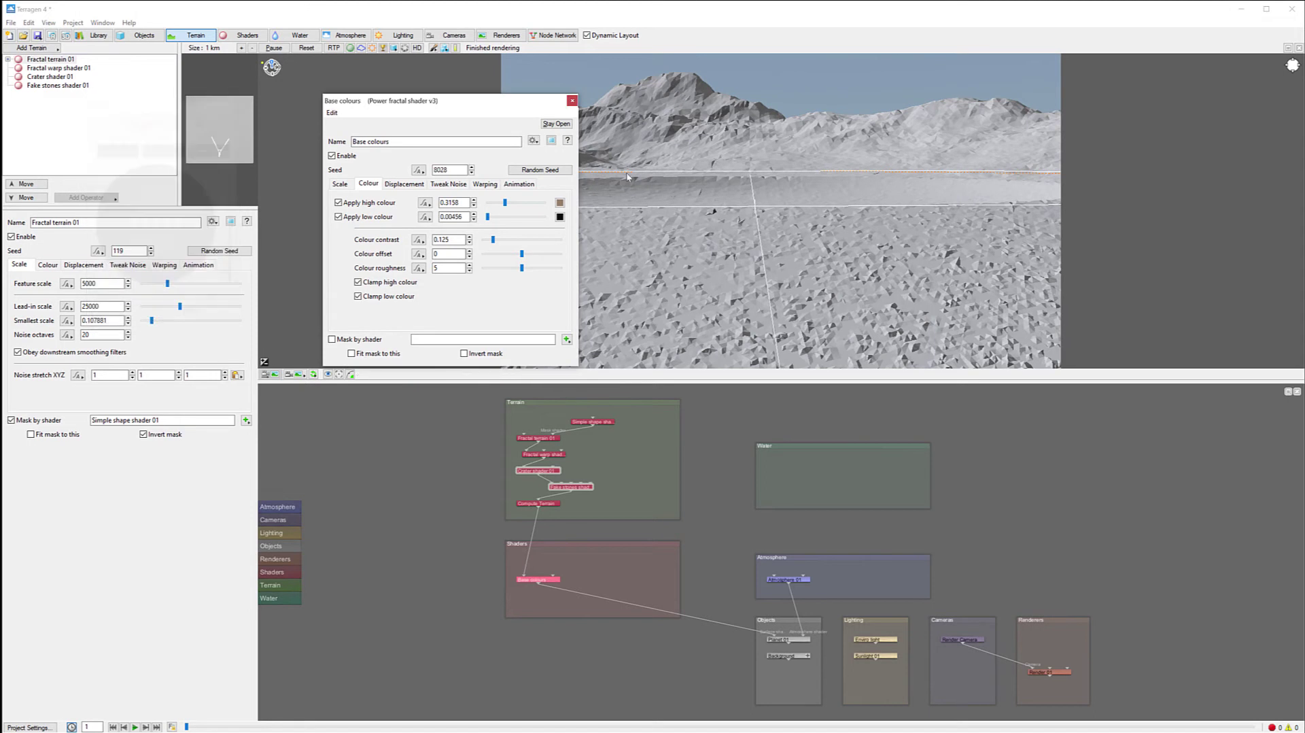
left_click(573, 100)
left_click(350, 48)
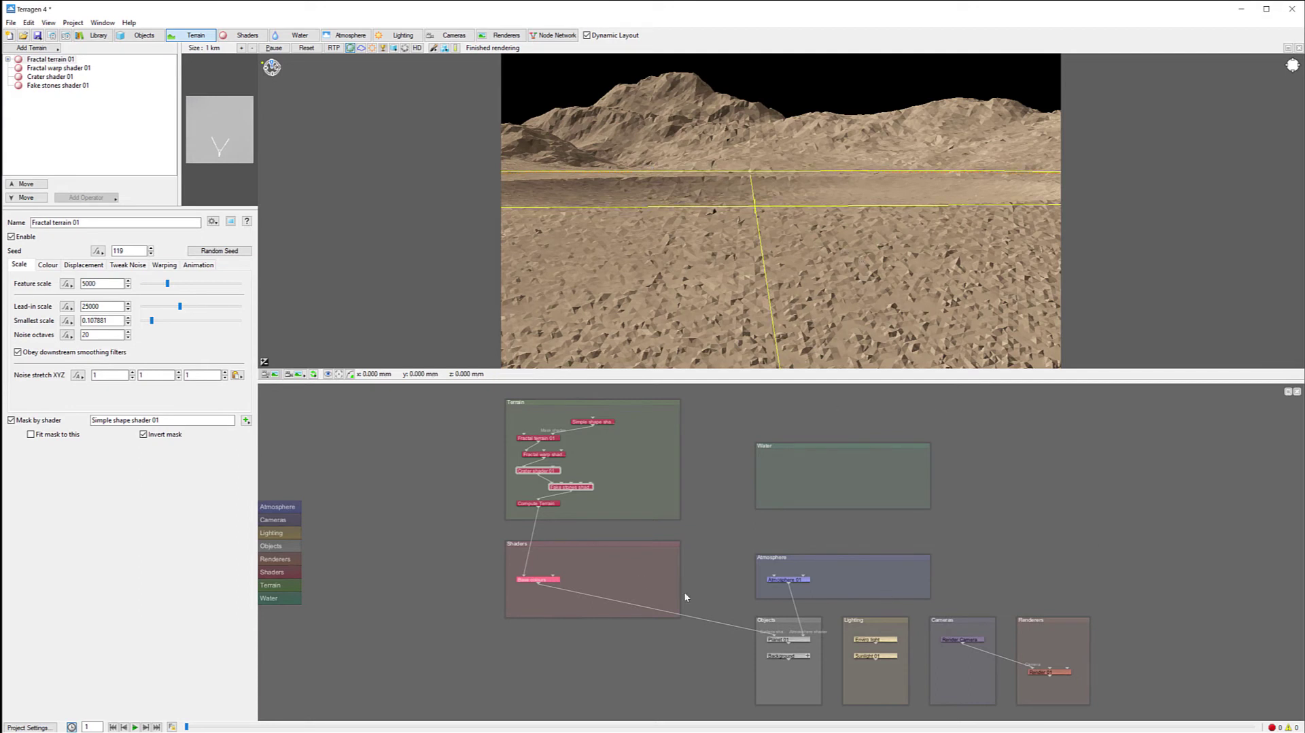
- Turn on depth of field in Render 01's settings
double_click(1047, 671)
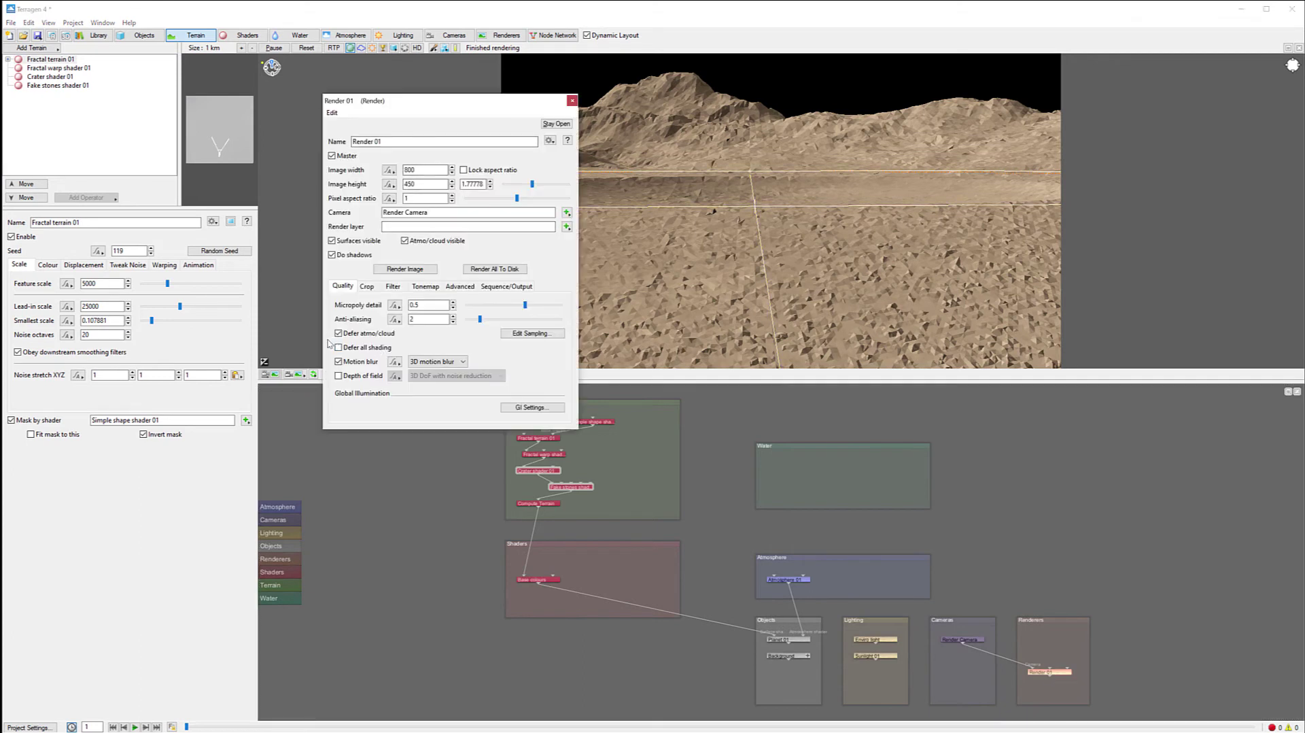
left_click(348, 378)
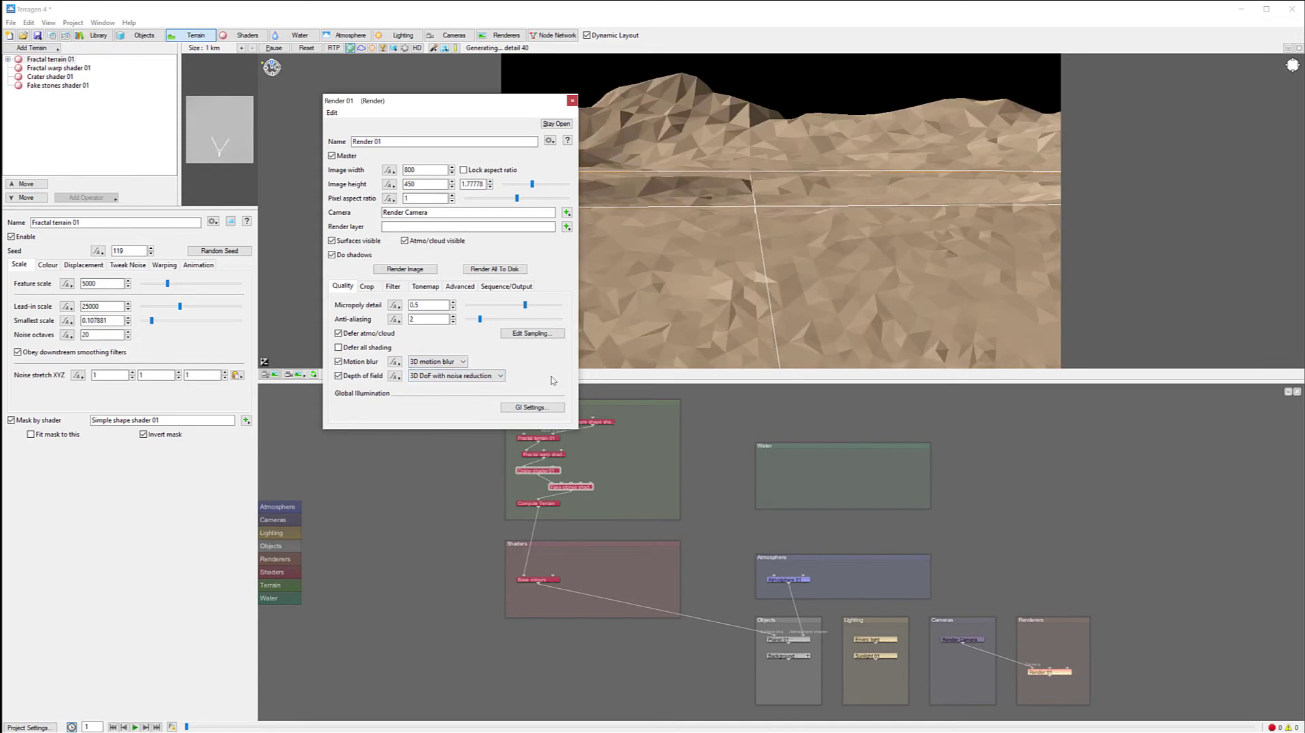
left_click(572, 101)
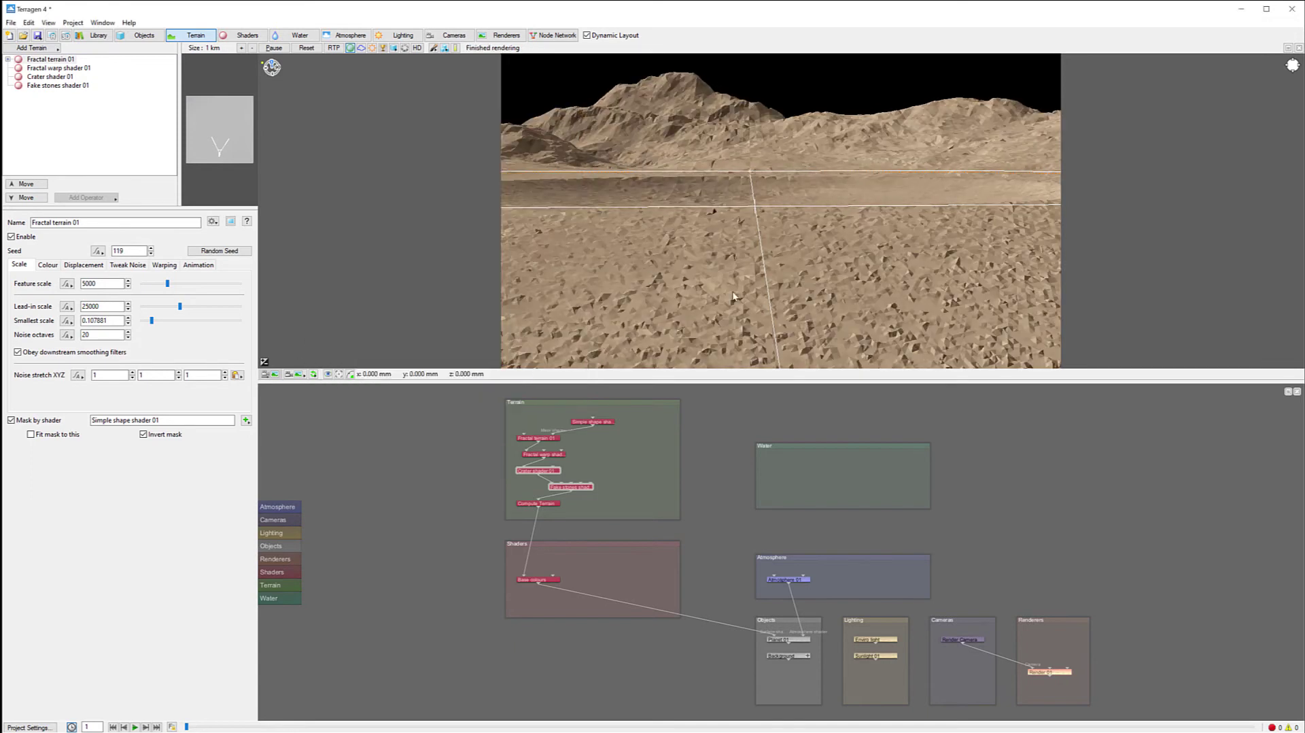
- Create Render layer 01 for Render 01 and place its node in Renderers
left_click(503, 34)
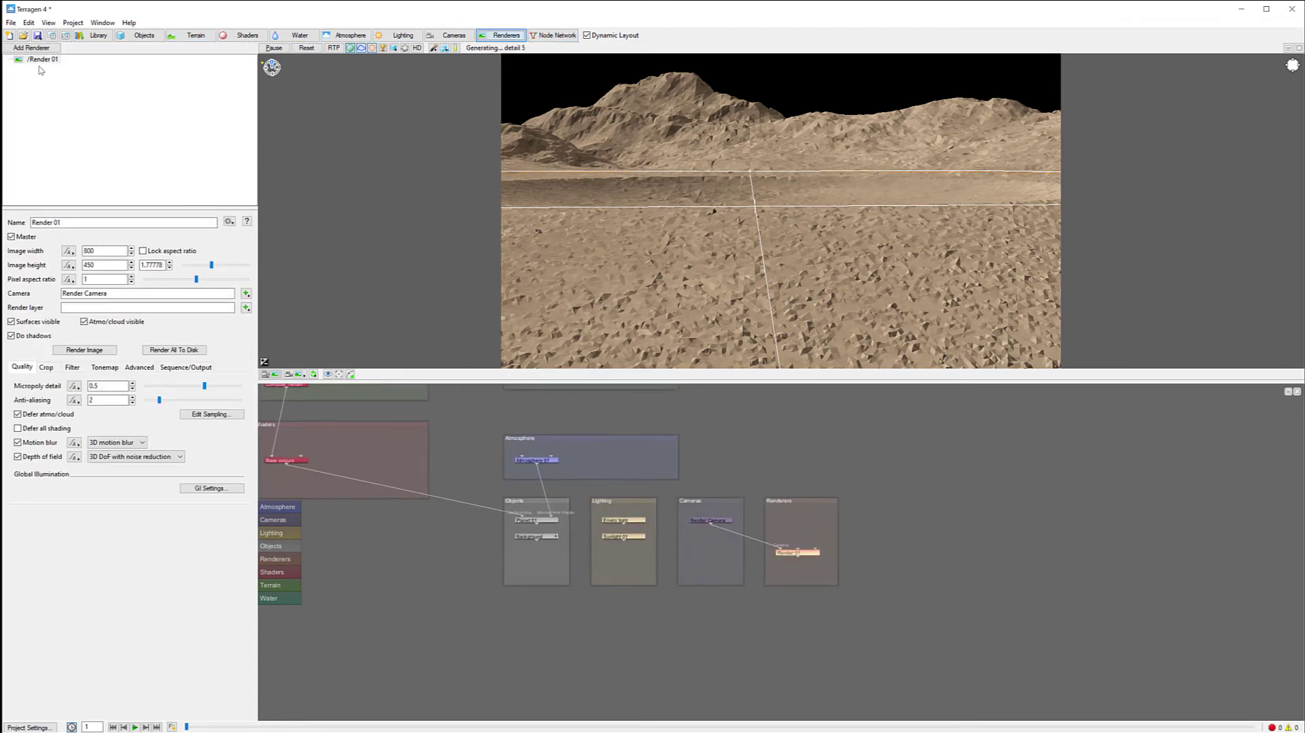
left_click(43, 61)
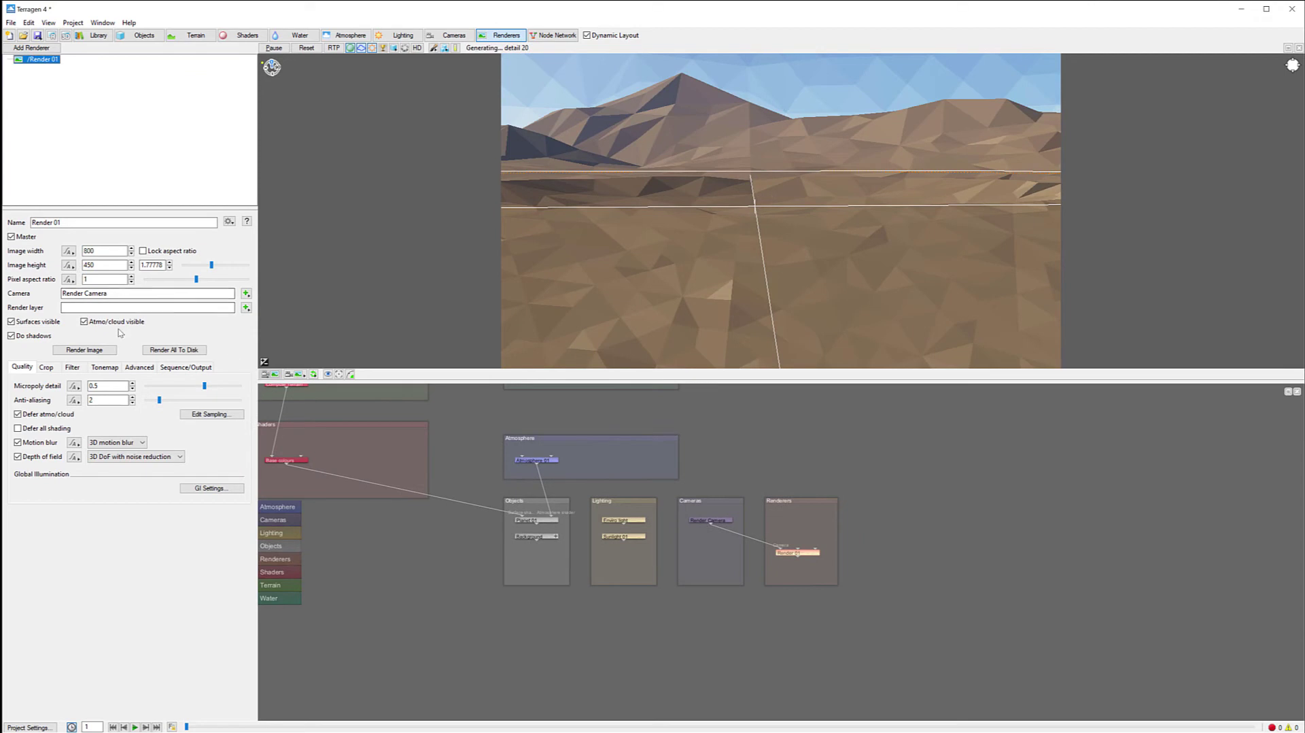
left_click(245, 307)
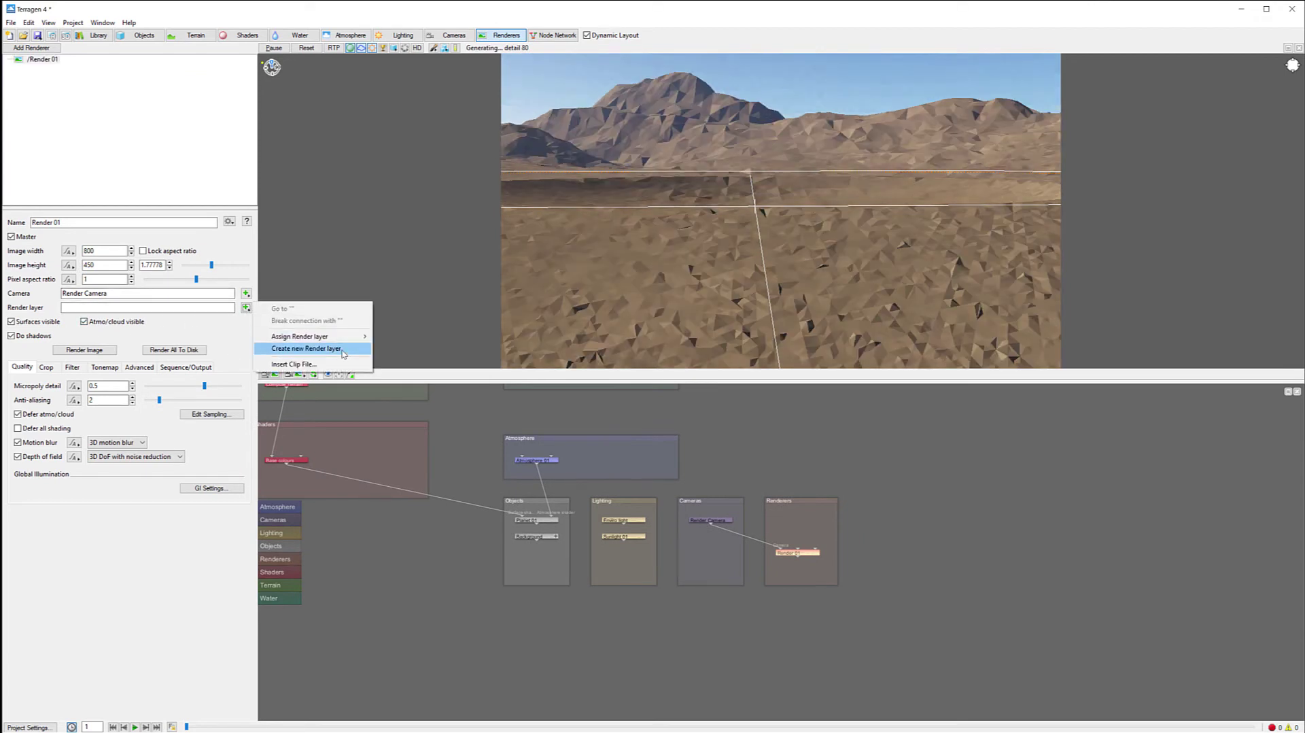
left_click(344, 353)
left_click_drag(782, 551, 780, 521)
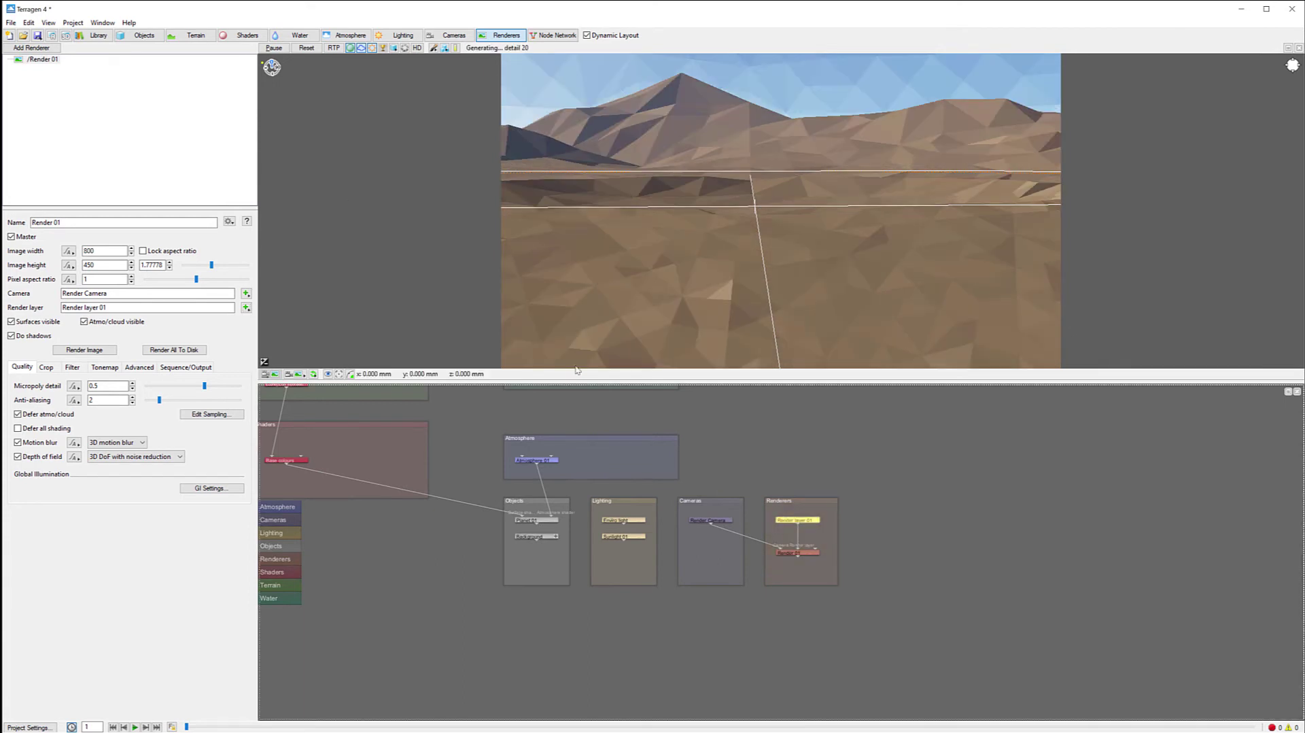
- Turn on Surface Depth and Cloud Depth render elements for Render layer 01, alongside Alpha
double_click(800, 520)
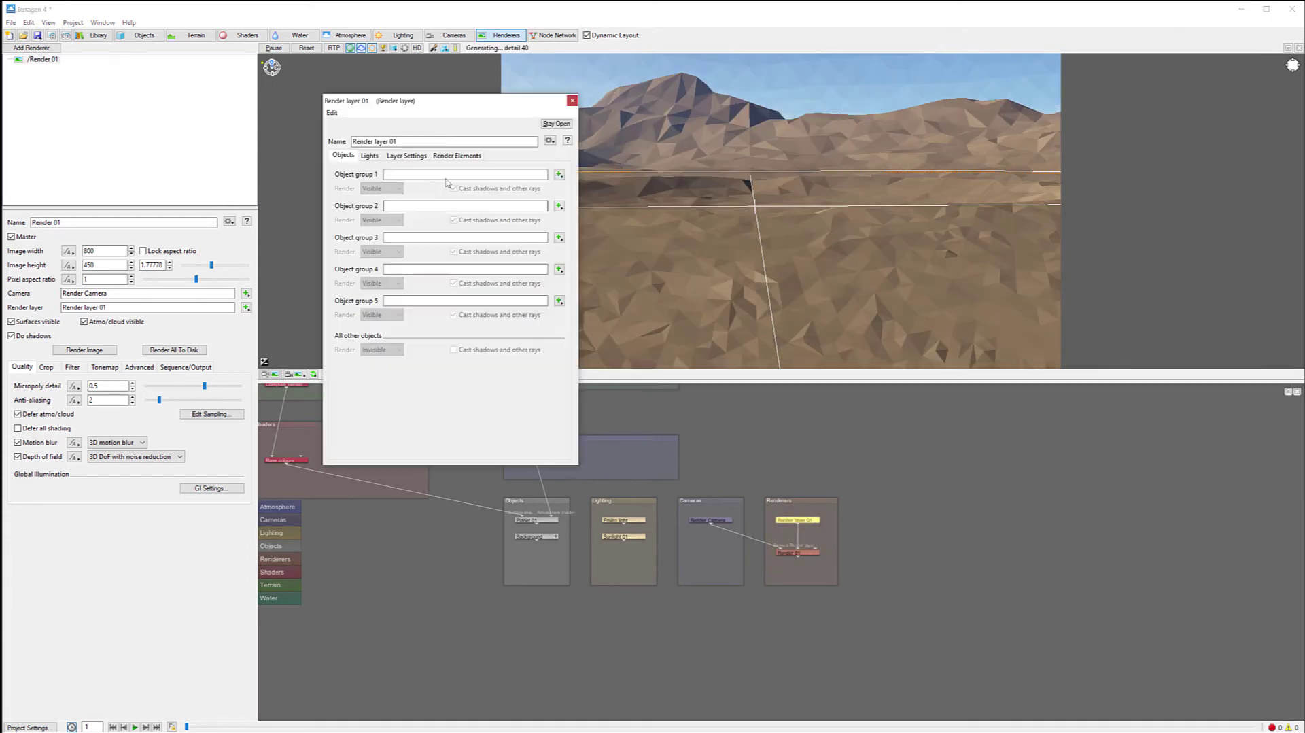
left_click_drag(448, 102, 384, 102)
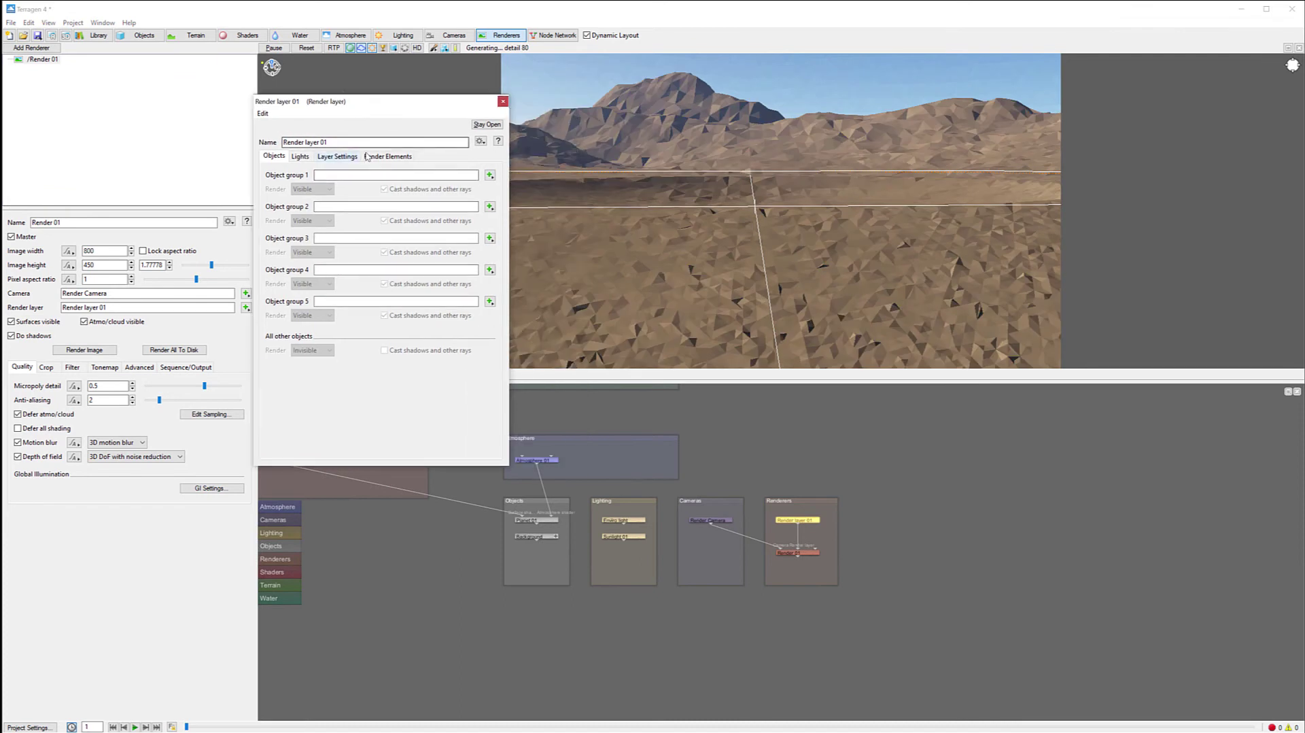
left_click(387, 156)
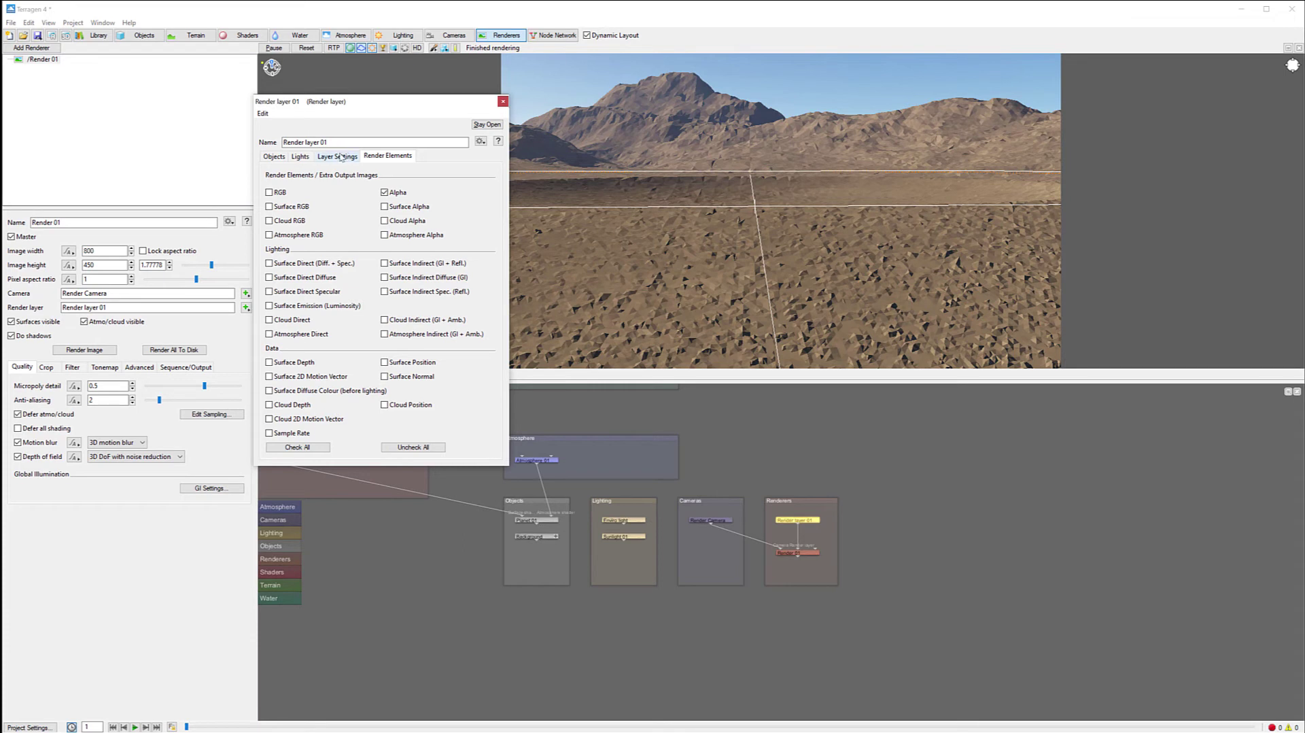
left_click(273, 157)
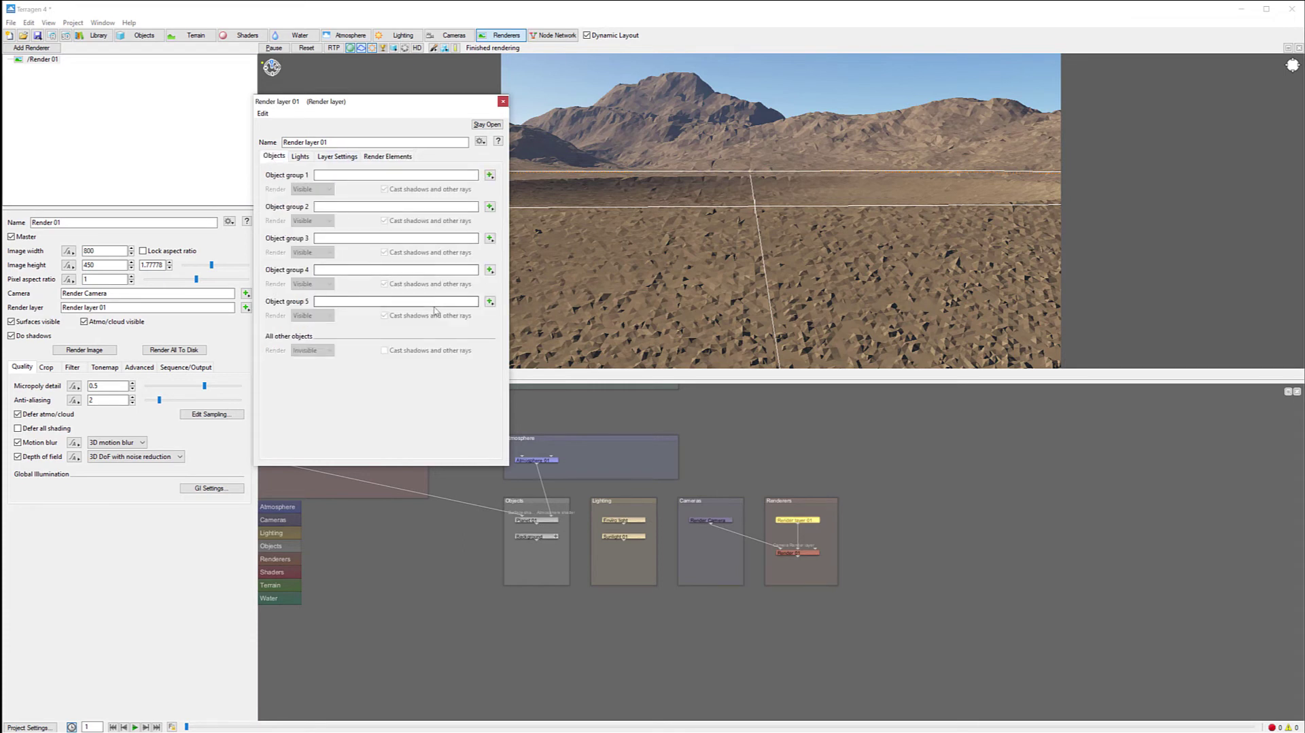
left_click(300, 157)
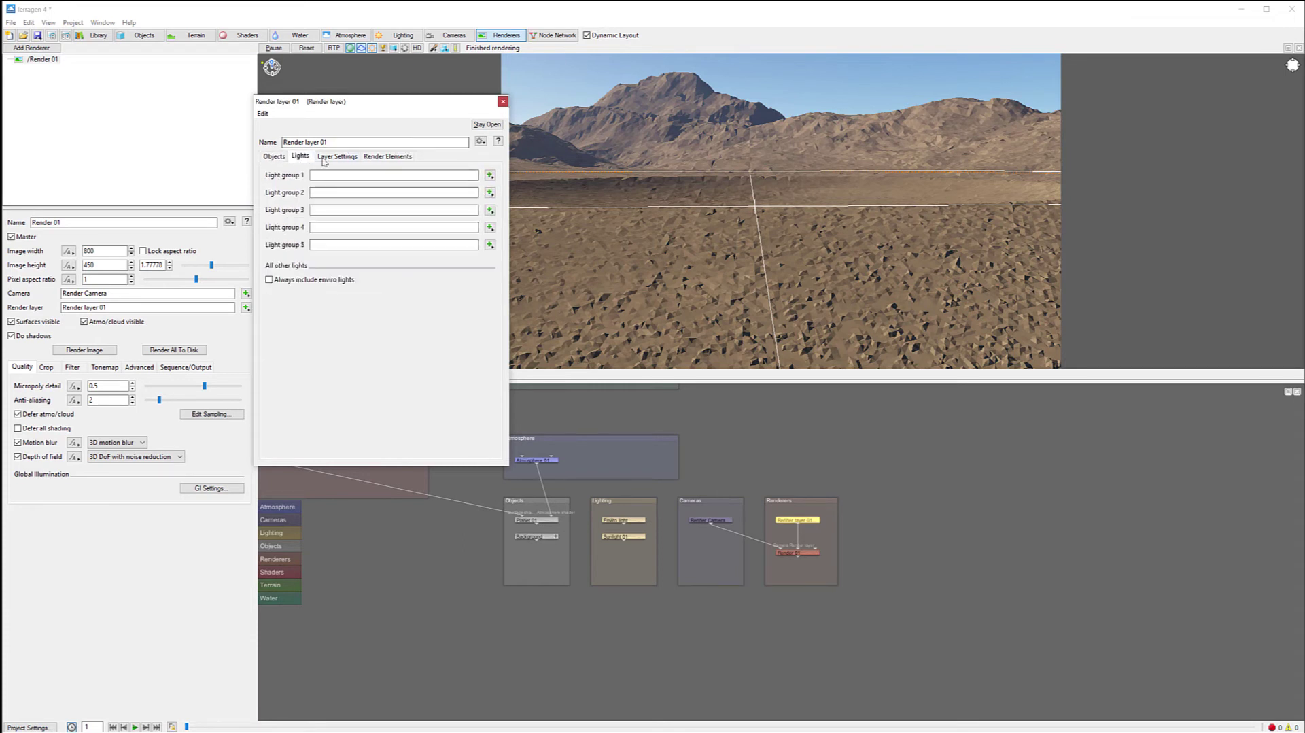
left_click(347, 157)
left_click(384, 157)
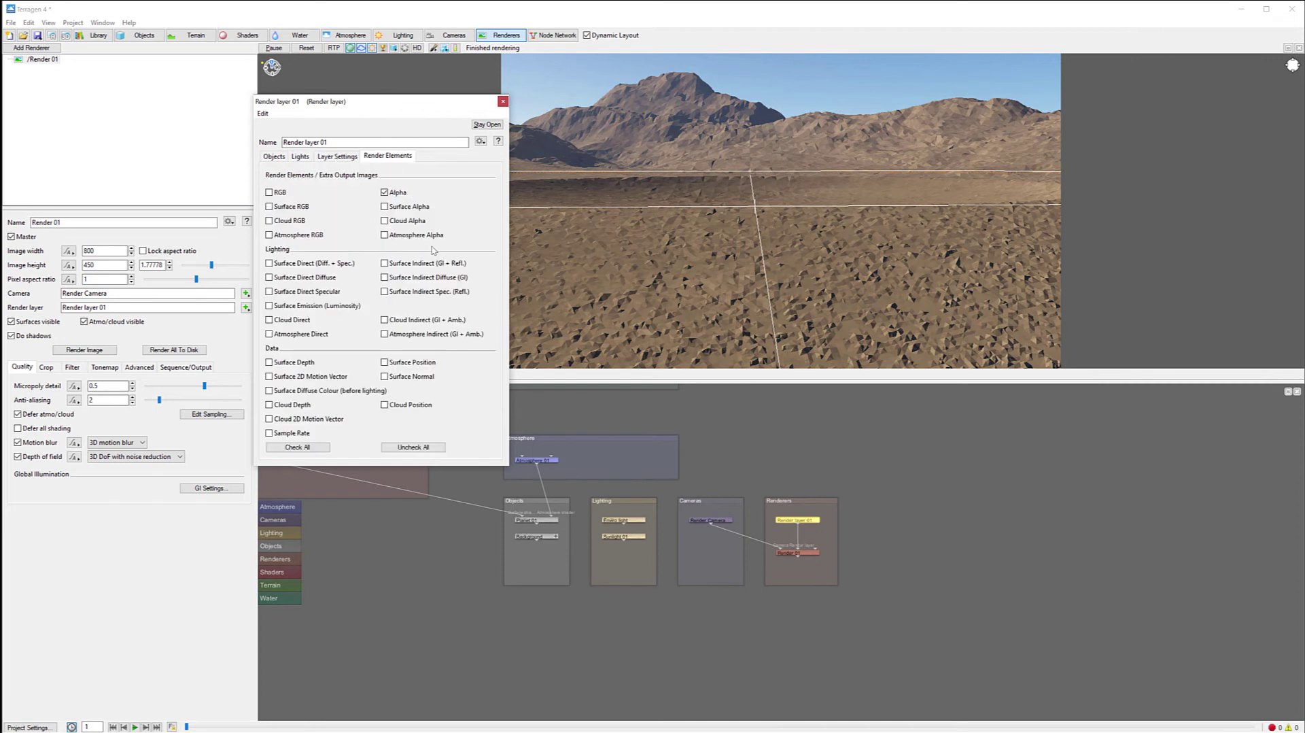
left_click(269, 362)
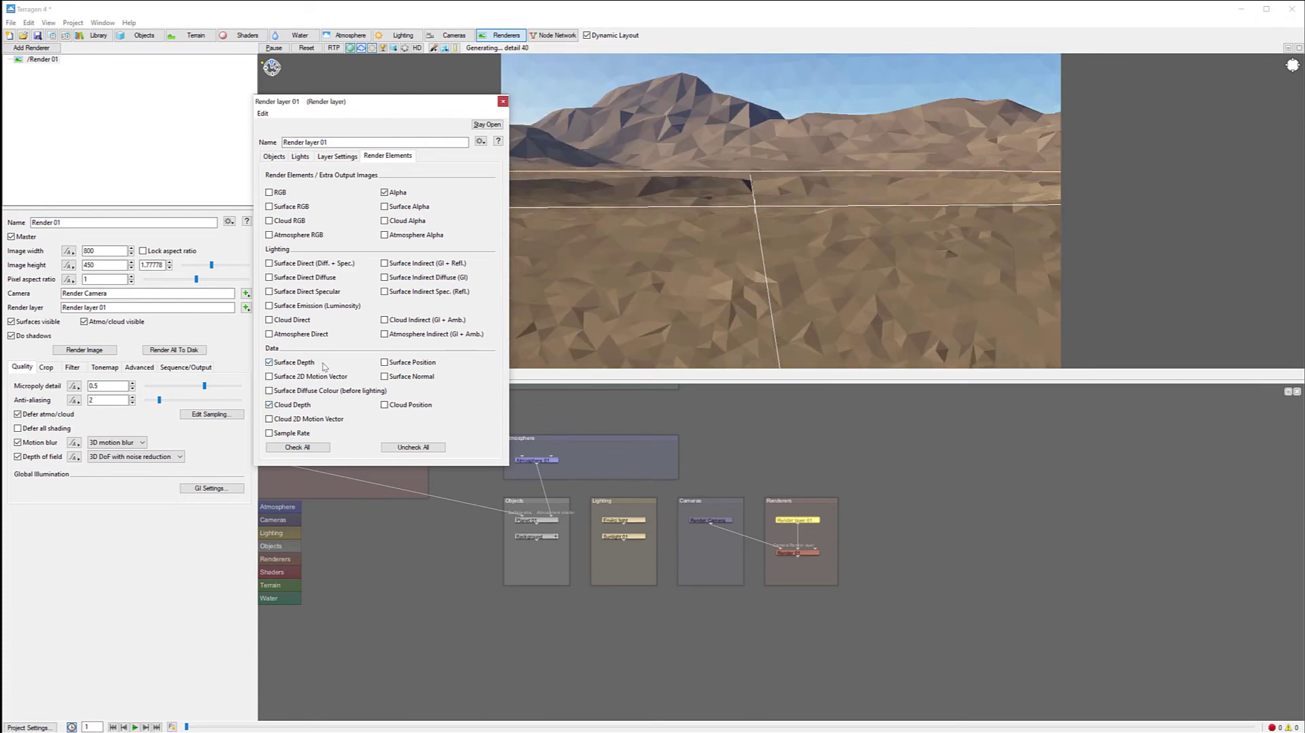
left_click(503, 102)
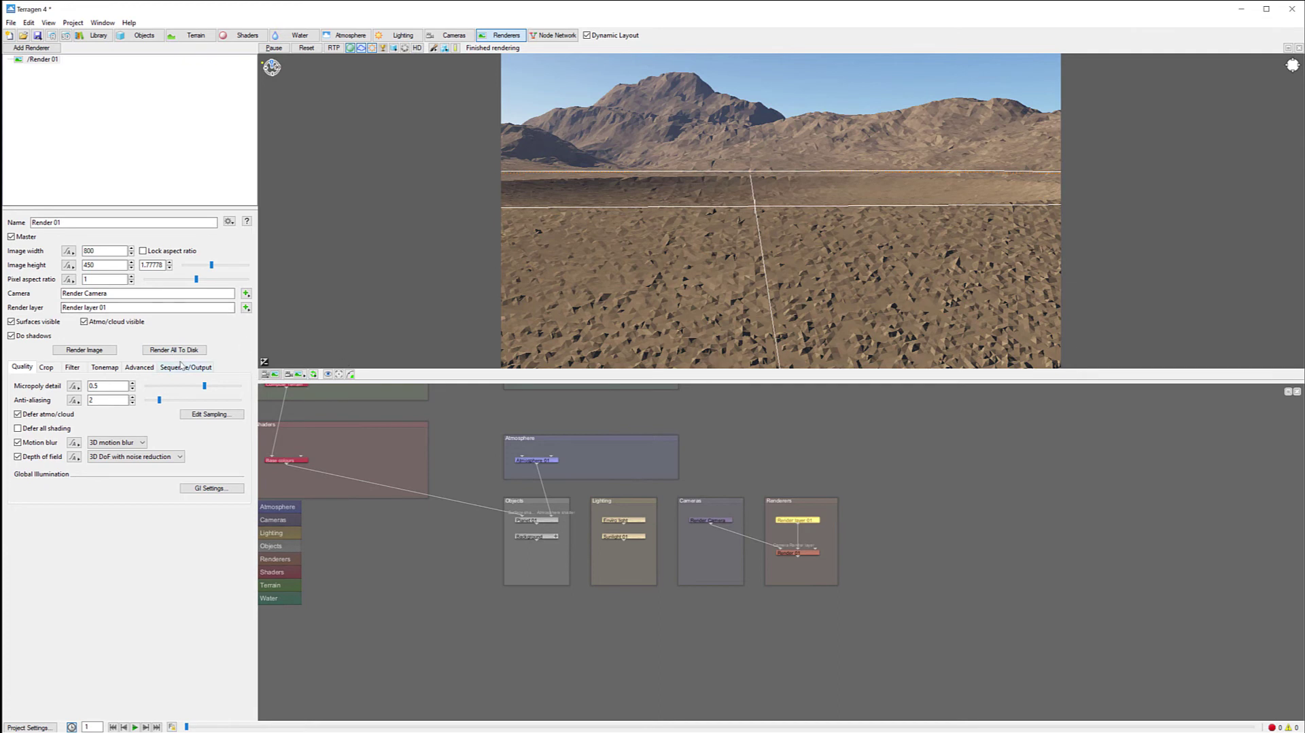
- Replace Render 01's output image filename with a path in E:\Terragen-tutorials\output
left_click(193, 367)
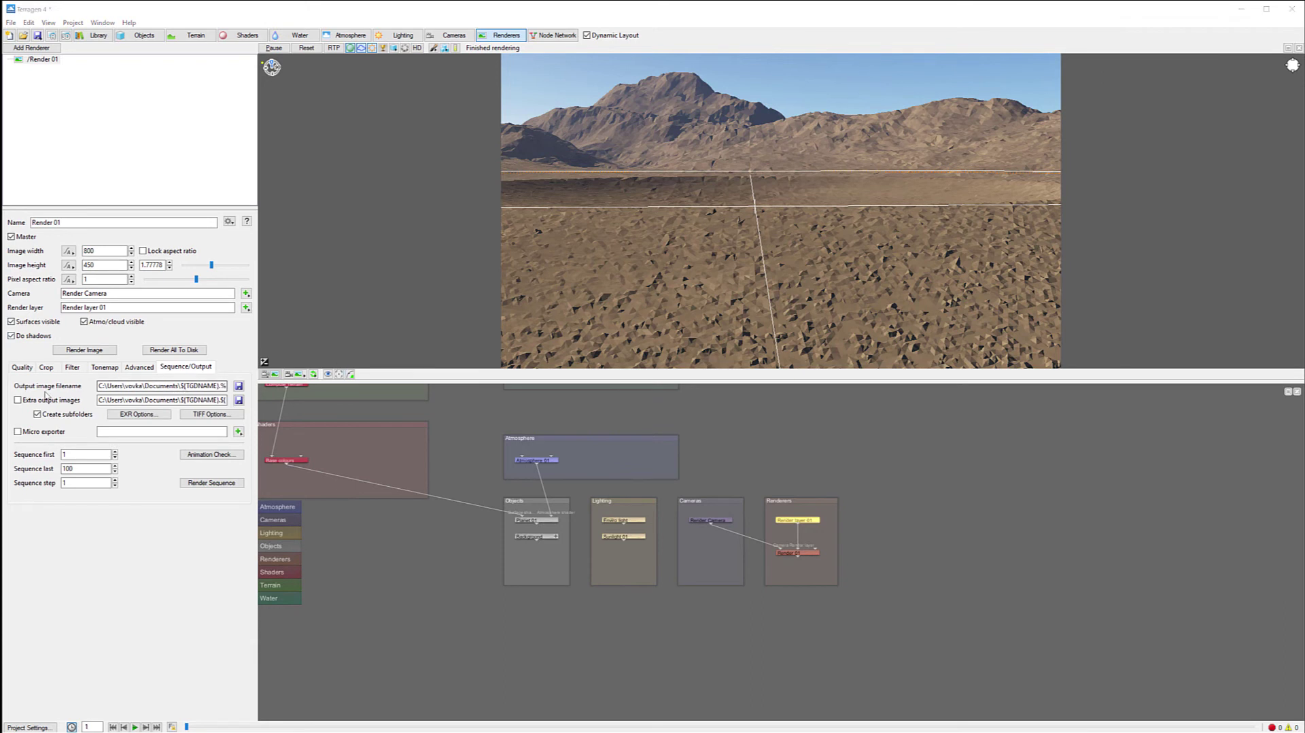
left_click(100, 385)
triple_click(154, 385)
key("ctrl+v")
key("ctrl+v")
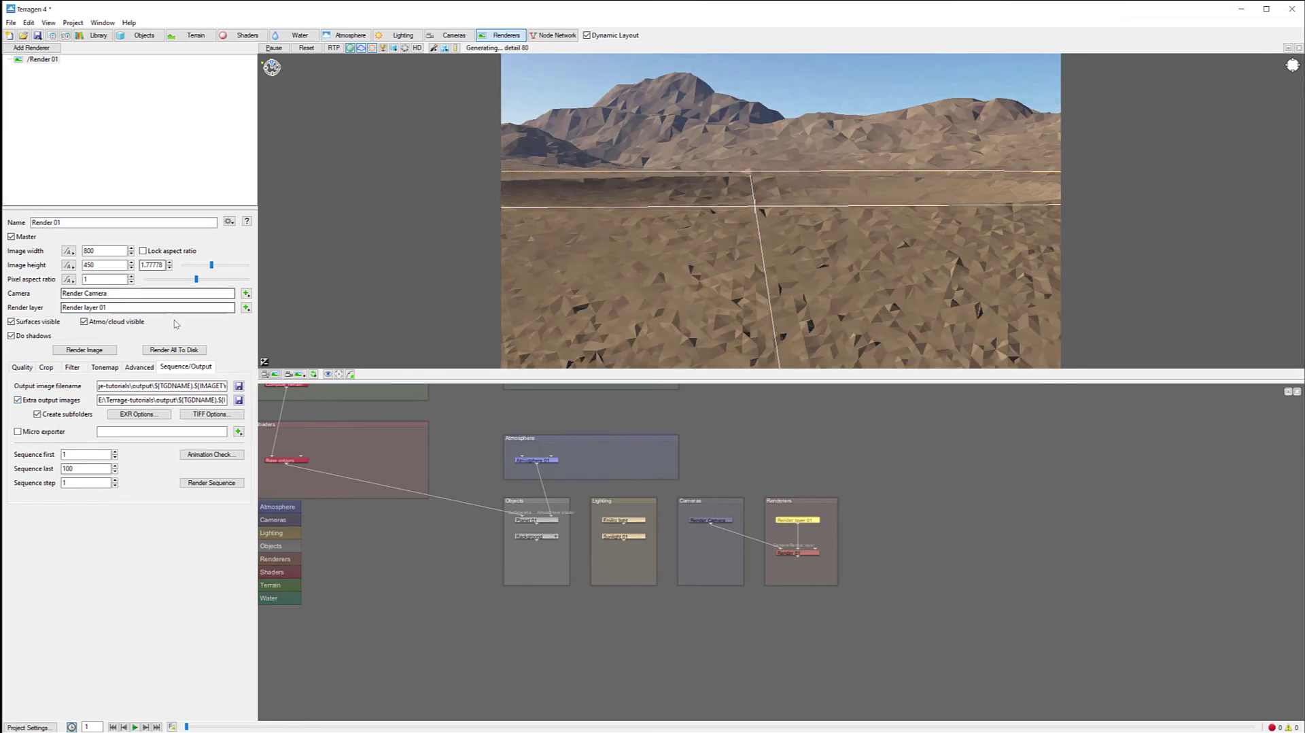
- Render all outputs to disk and check the extra output images path
left_click(193, 351)
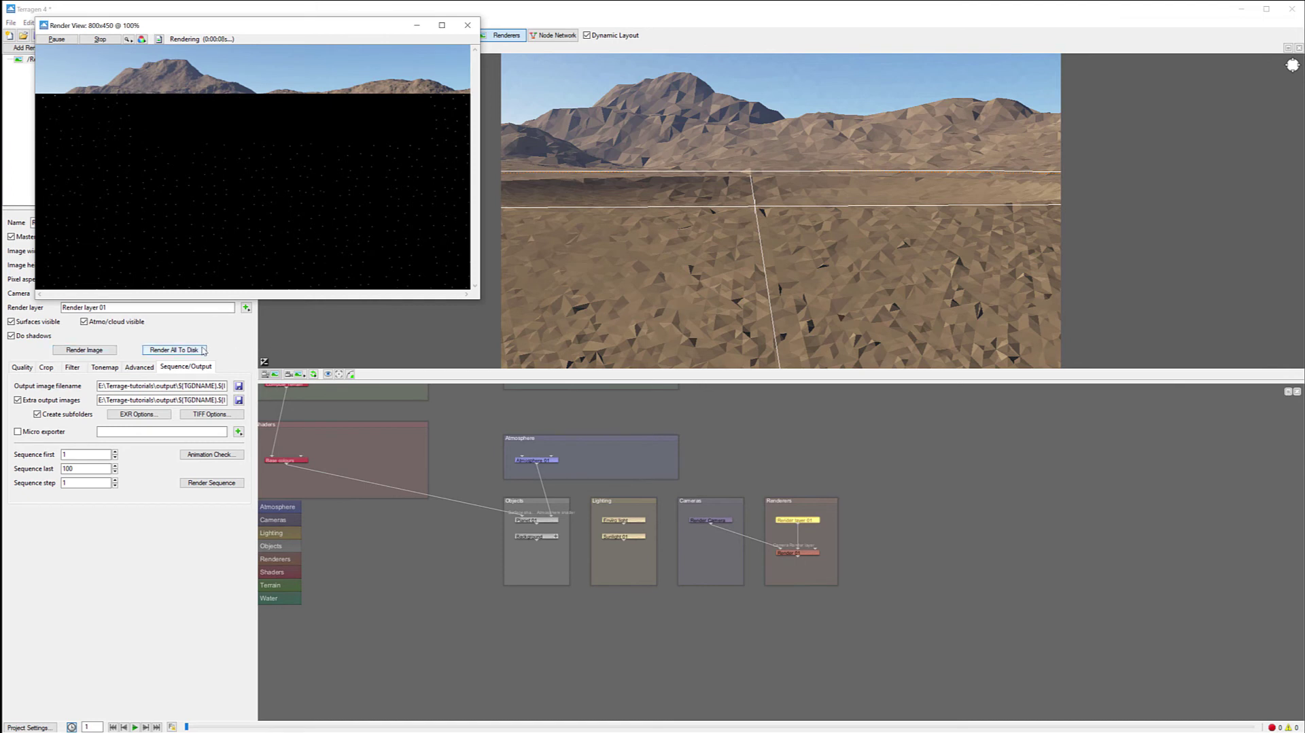
left_click(201, 399)
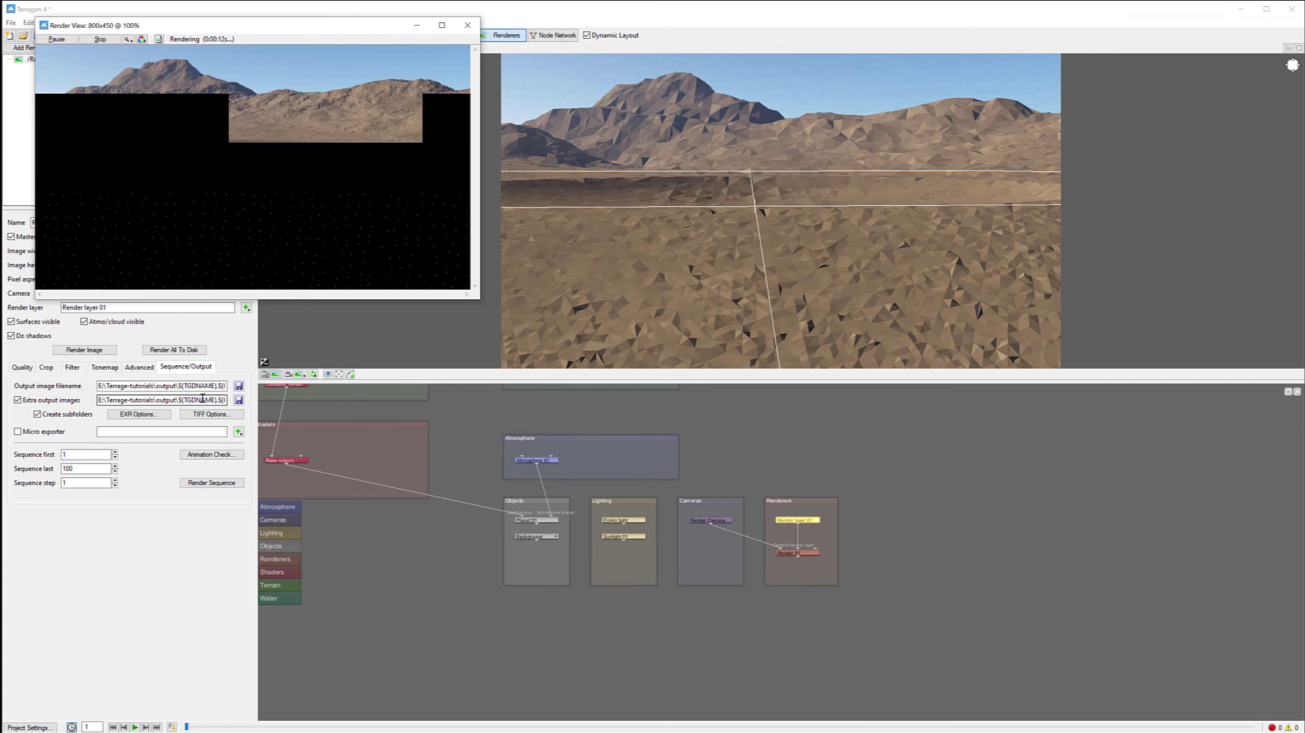
left_click(202, 394)
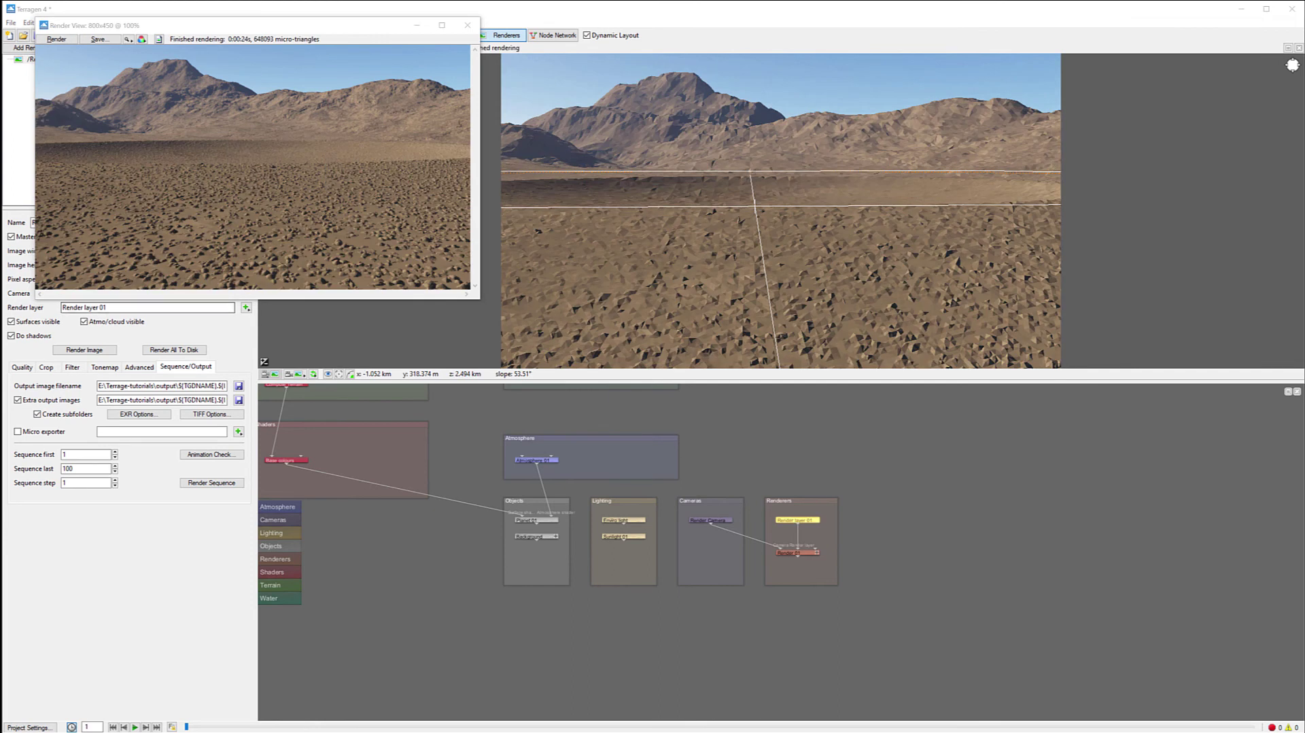
- Open Untitled.tgSurfDepth.0001.tif from the tgSurfDepth output folder in Photoshop
key("alt+Tab")
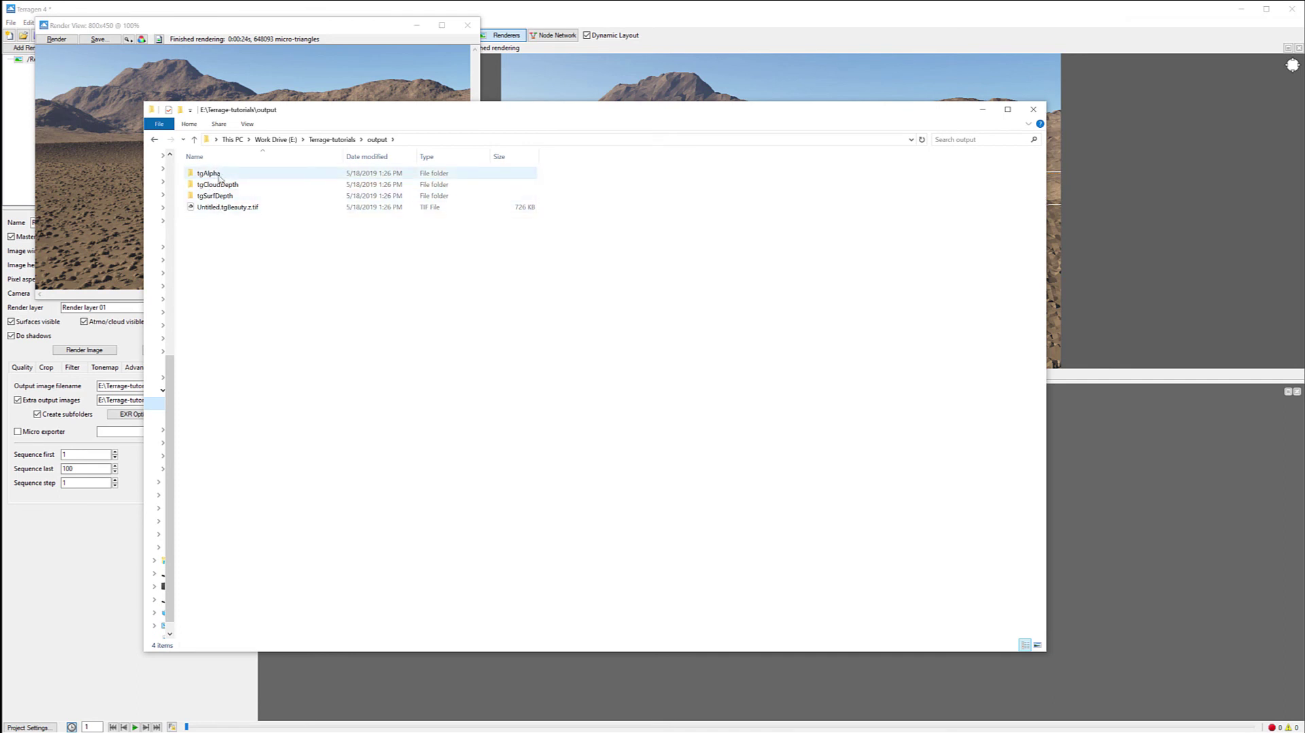
left_click(217, 174)
double_click(217, 196)
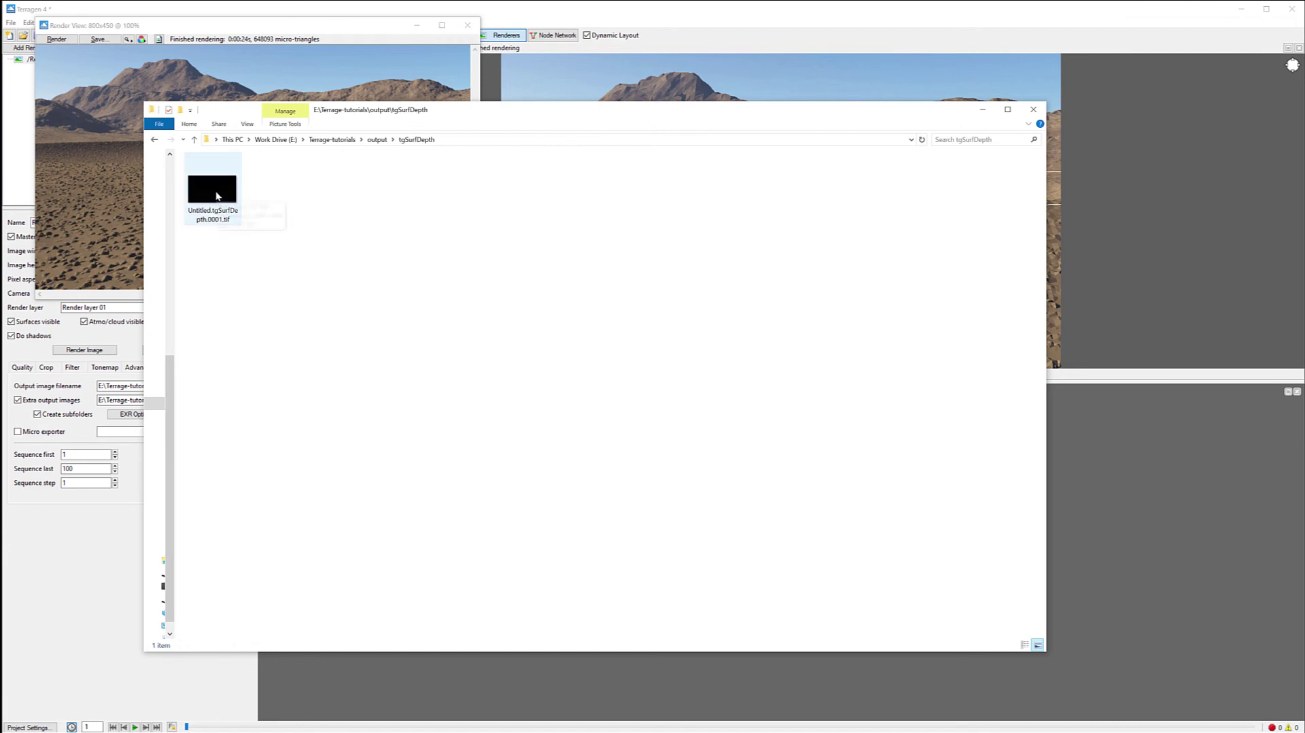
double_click(216, 196)
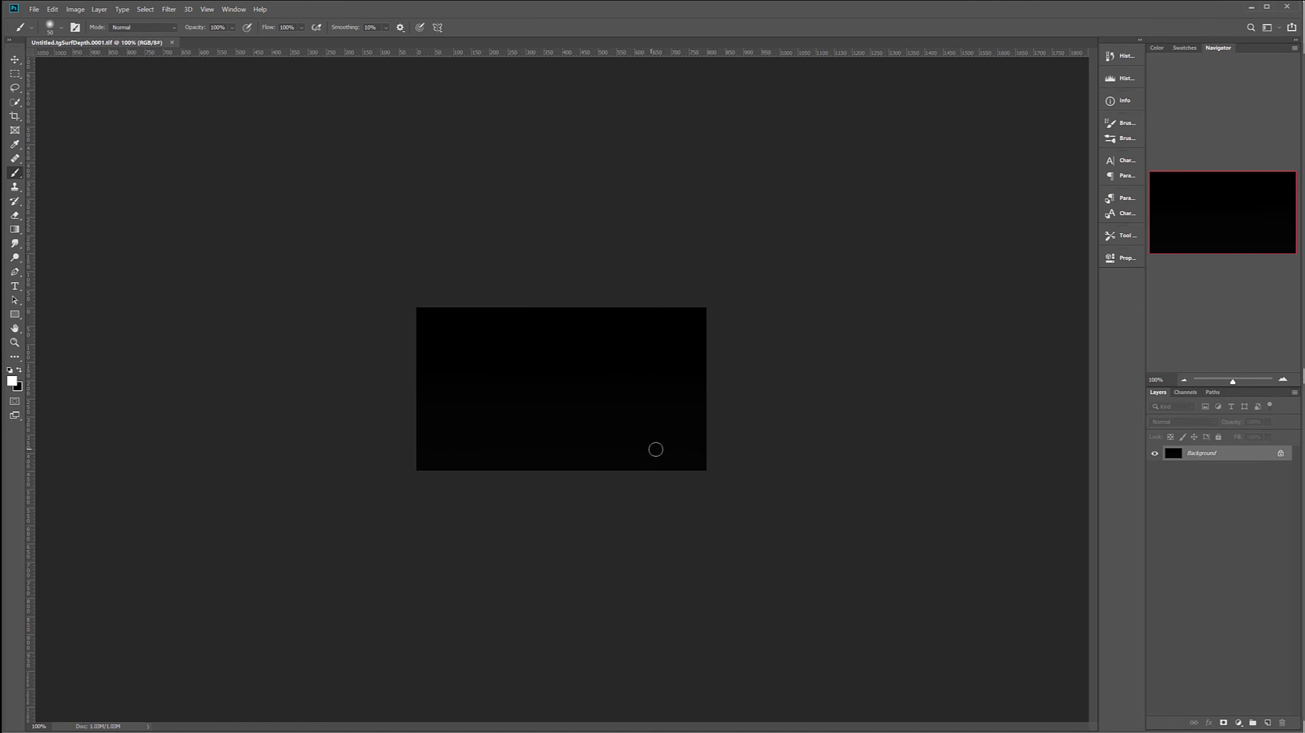
- Zoom into the nearly black surface depth image to inspect it
scroll(570, 455, "up", 5, "alt")
scroll(569, 455, "up", 2, "alt")
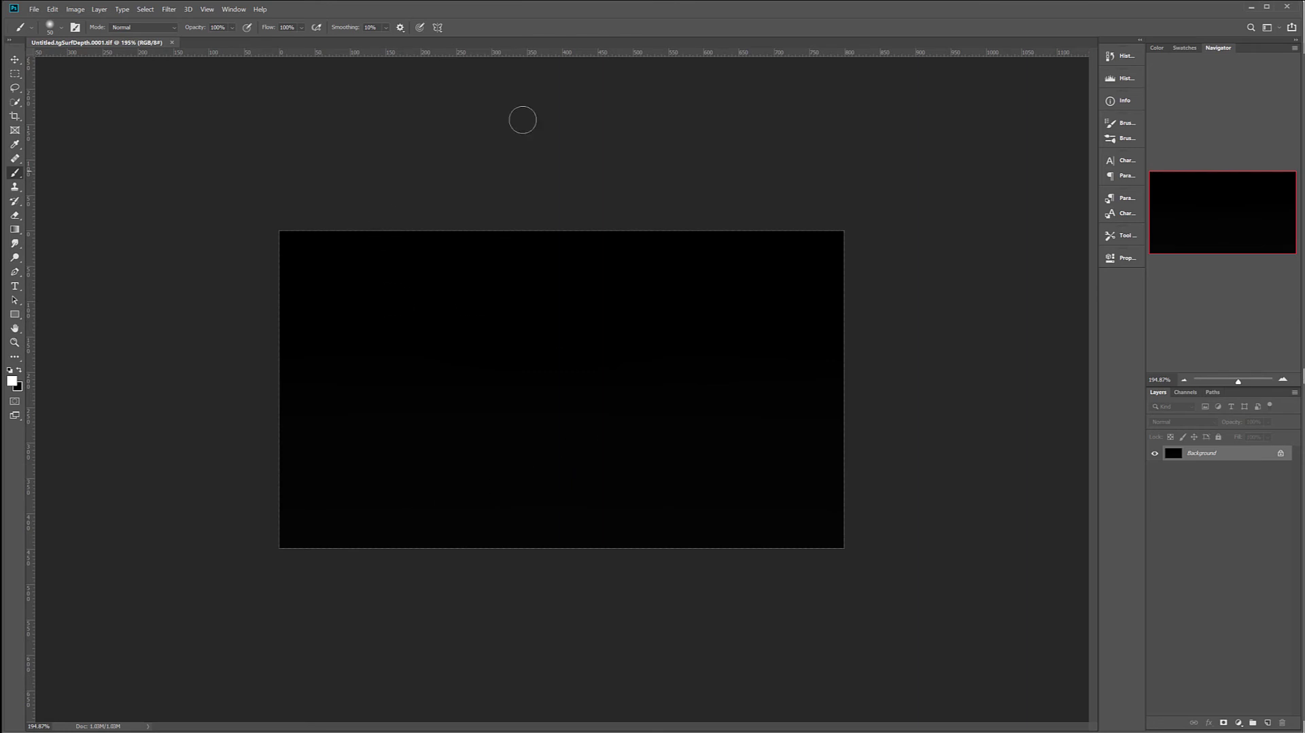
- Return to Terragen and bring the shader nodes of the network into view
left_click(1249, 7)
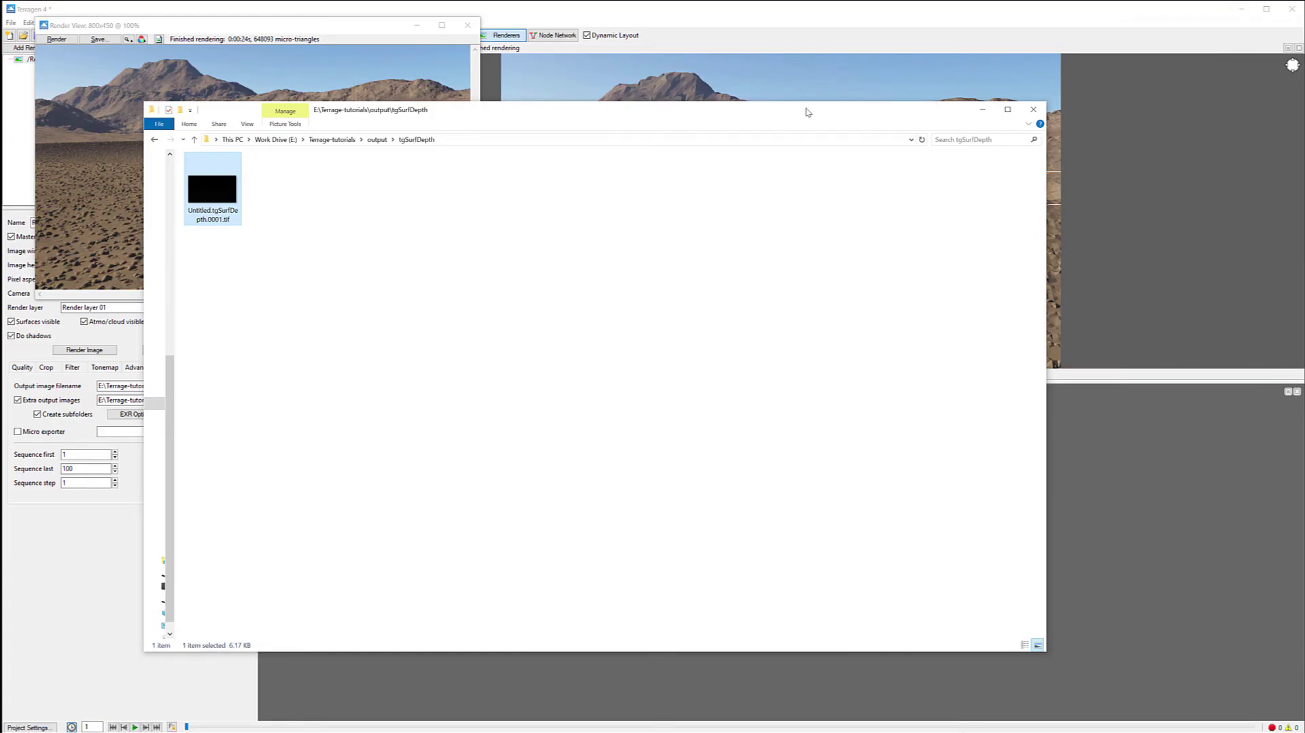
left_click(982, 109)
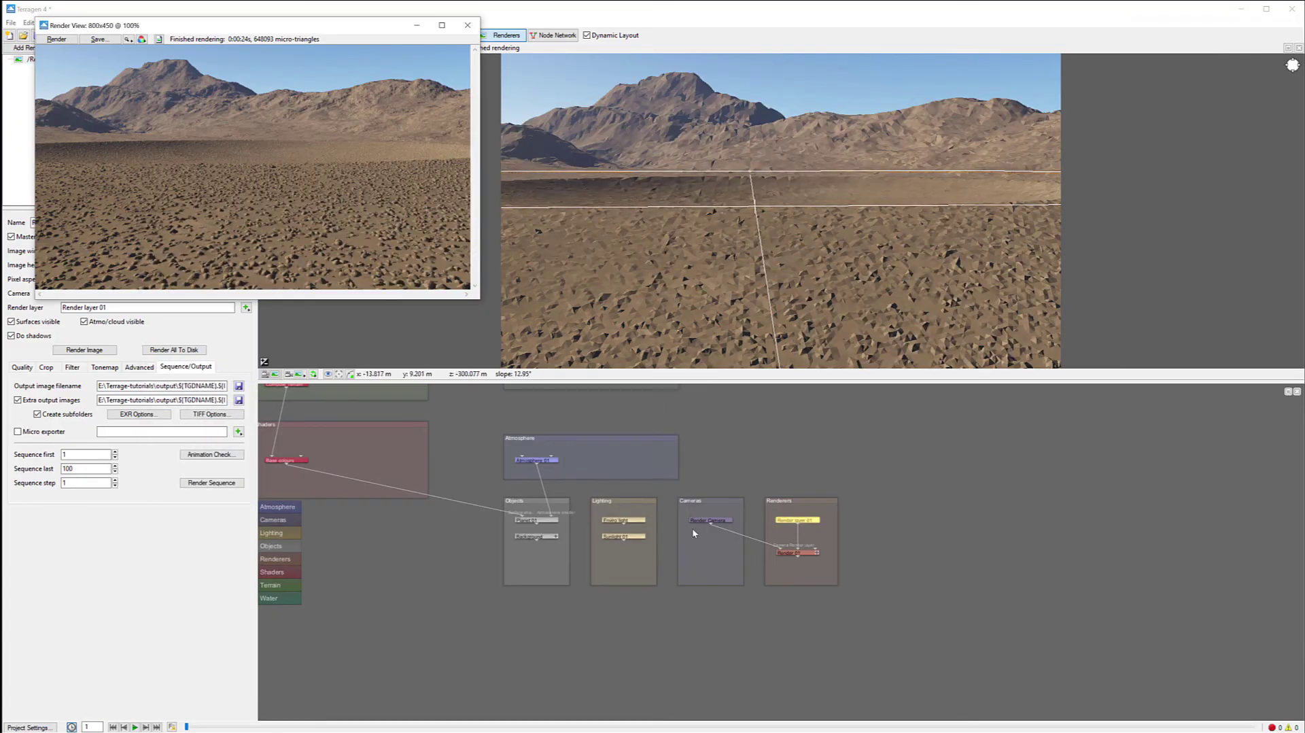
left_click(422, 534)
middle_click_drag(405, 494, 516, 493)
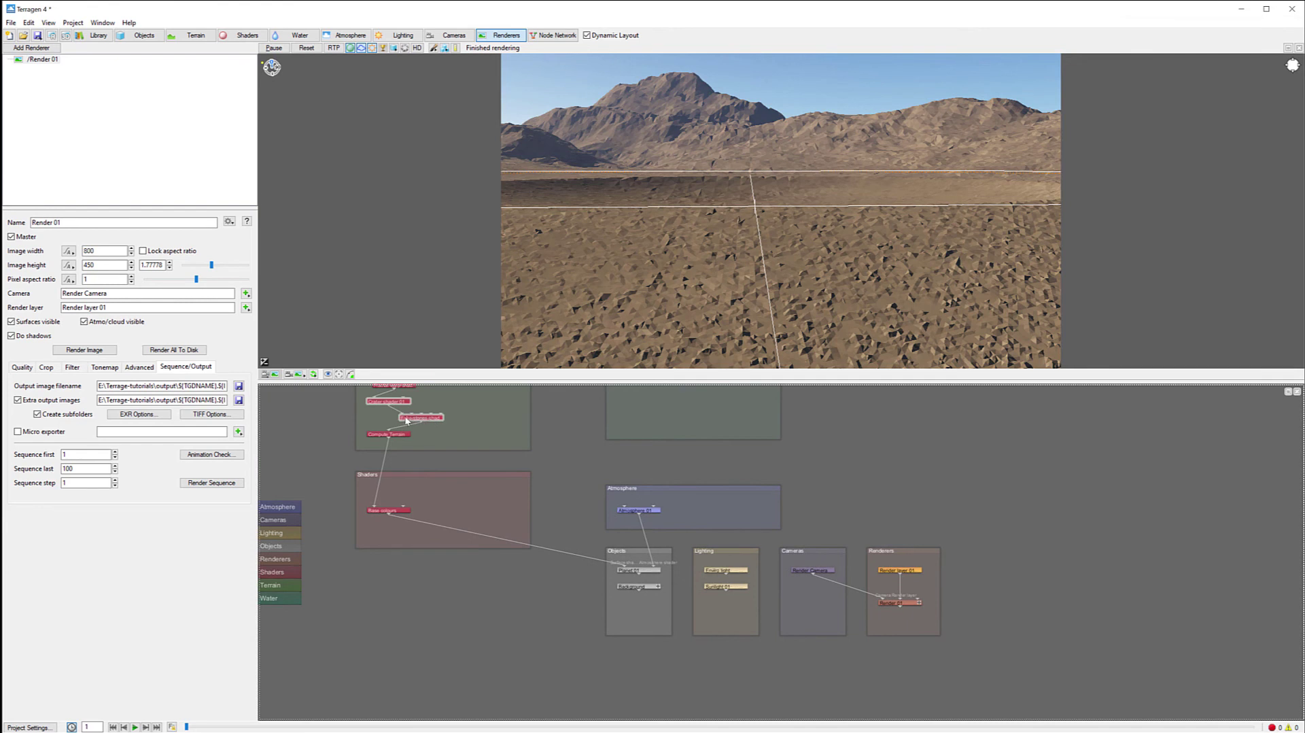
left_click_drag(406, 417, 402, 413)
- Add Distance shader 01 inside the Shaders group, connected after Base colours
right_click(485, 493)
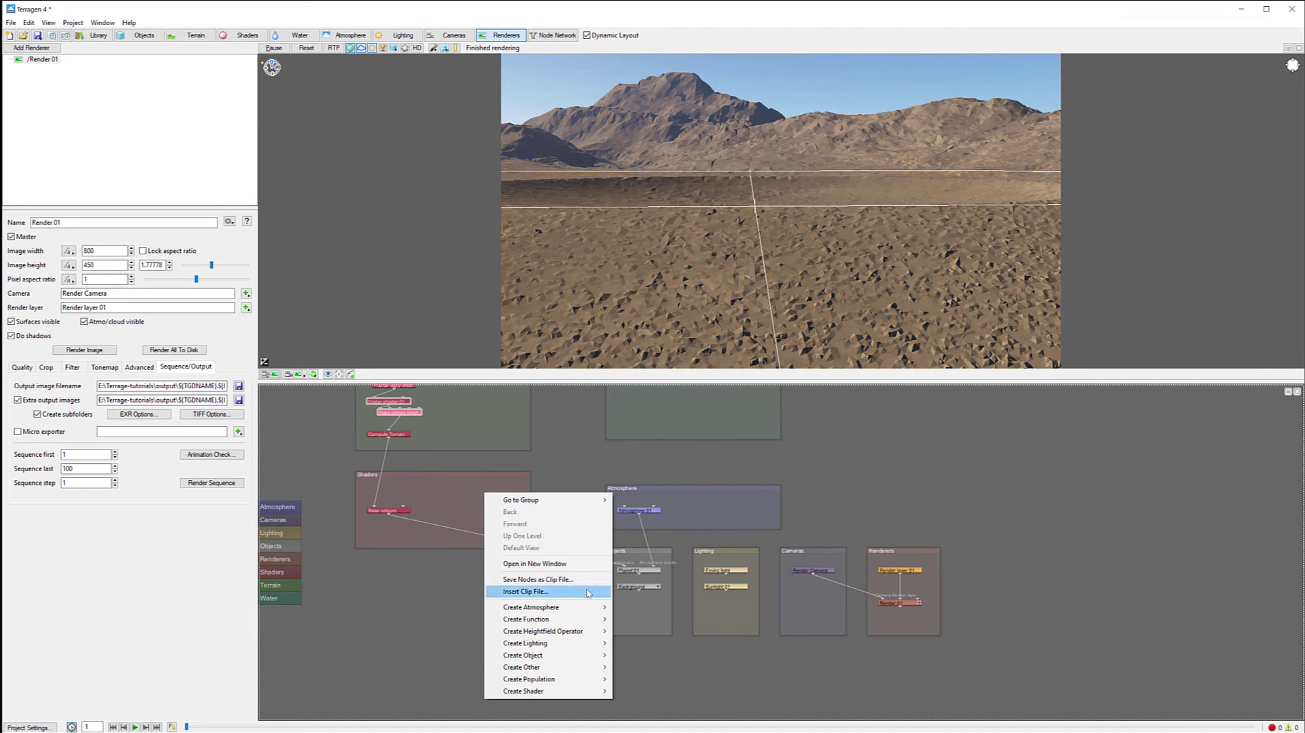
mouse_move(571, 690)
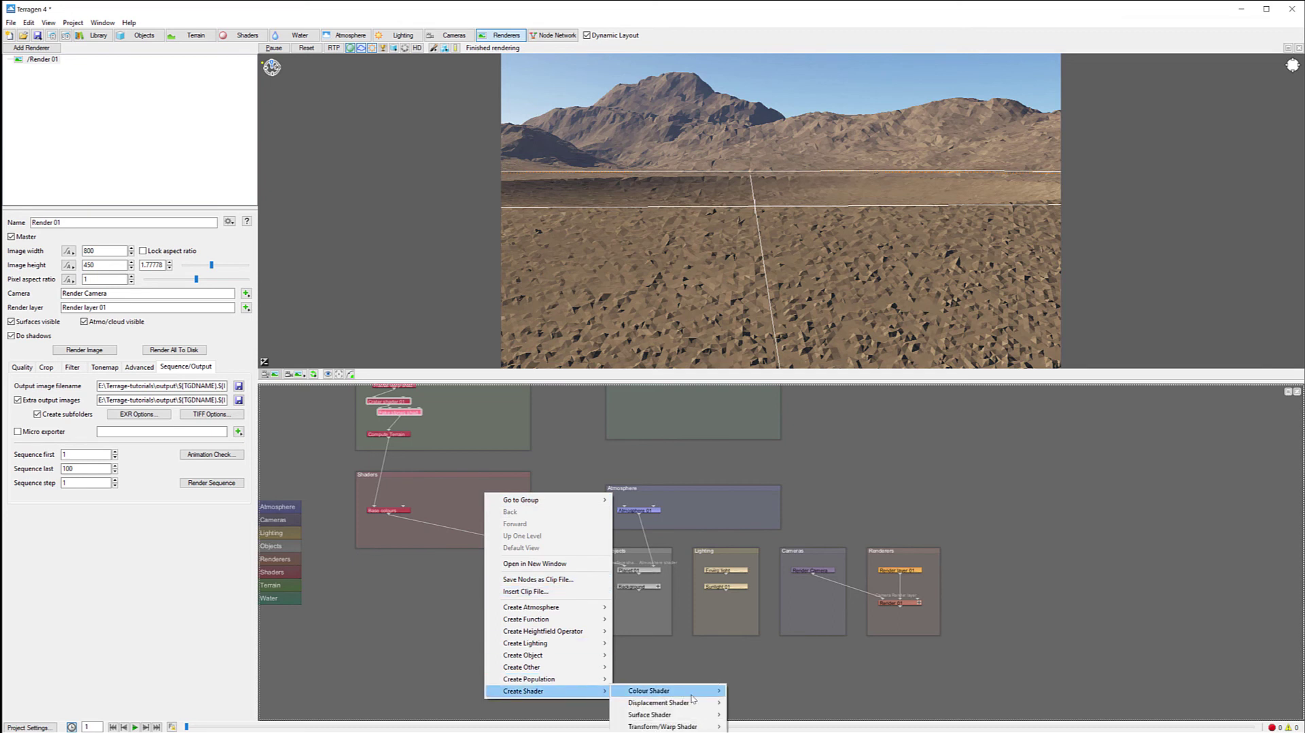
mouse_move(692, 696)
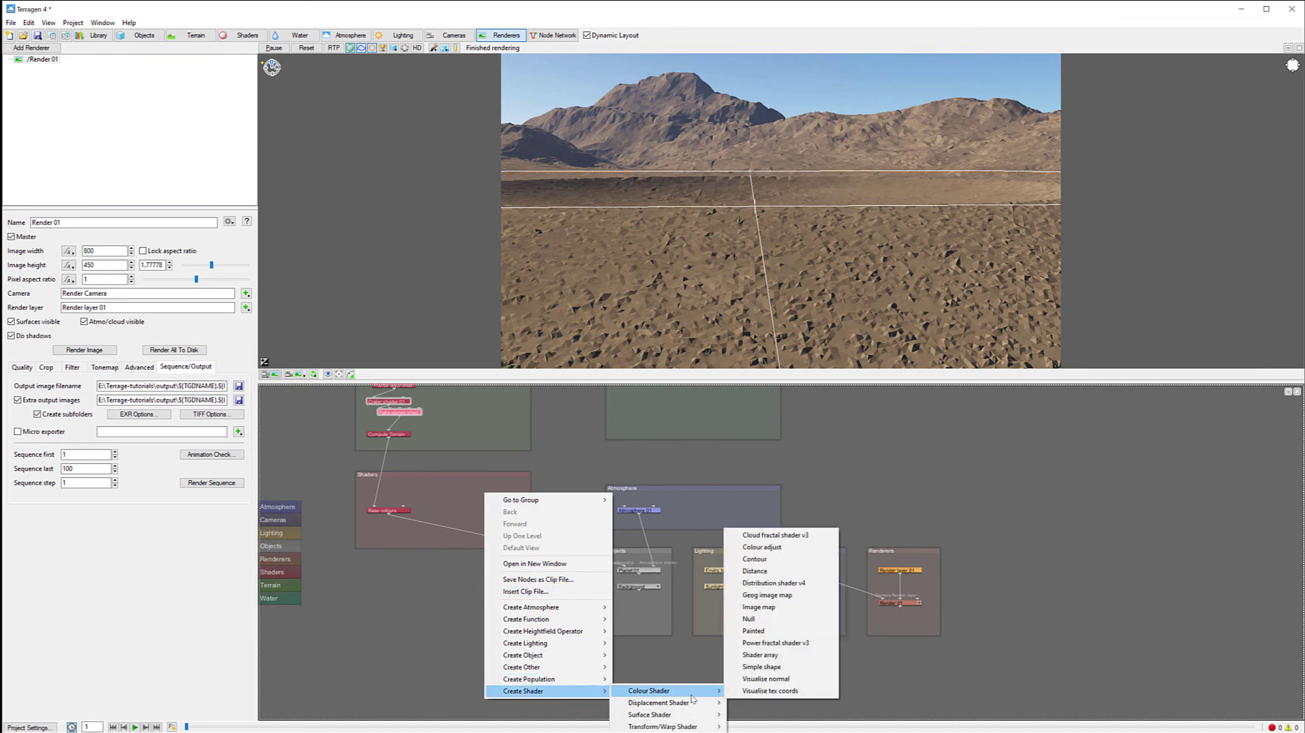
left_click(770, 573)
left_click_drag(482, 500, 488, 509)
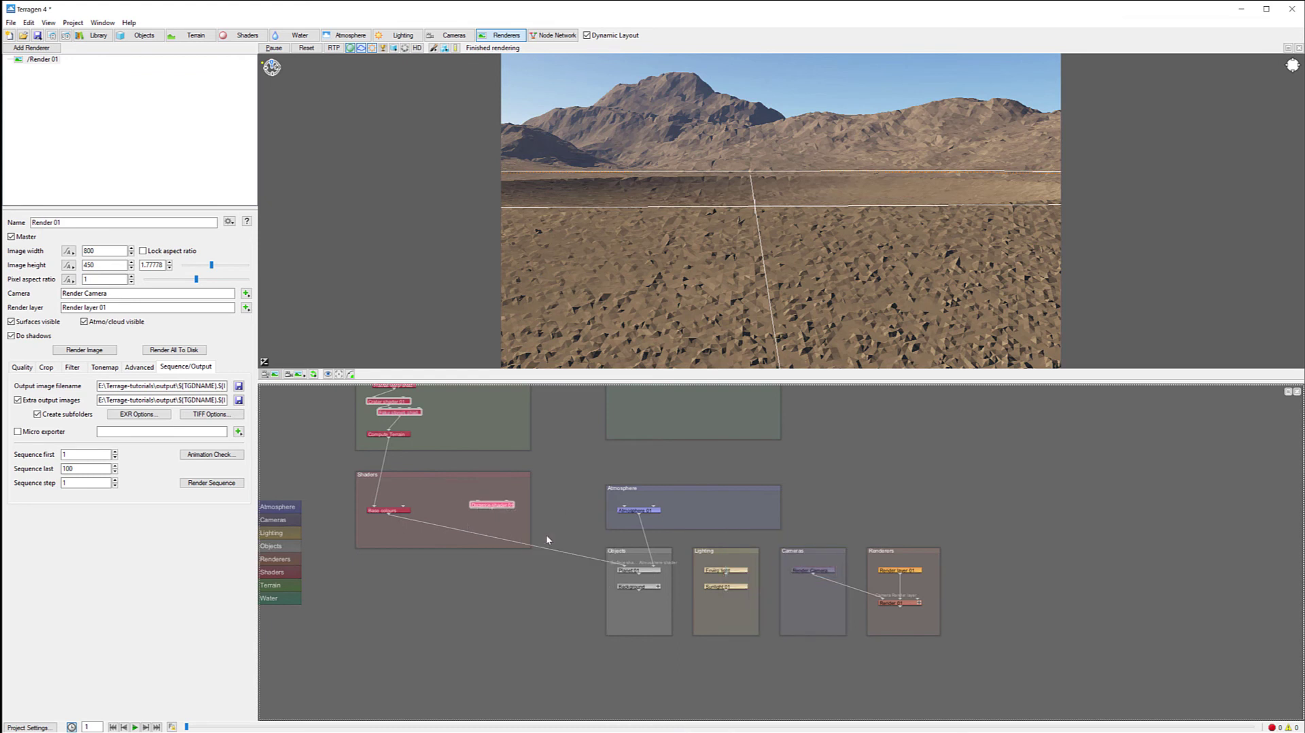
left_click_drag(389, 516, 618, 567)
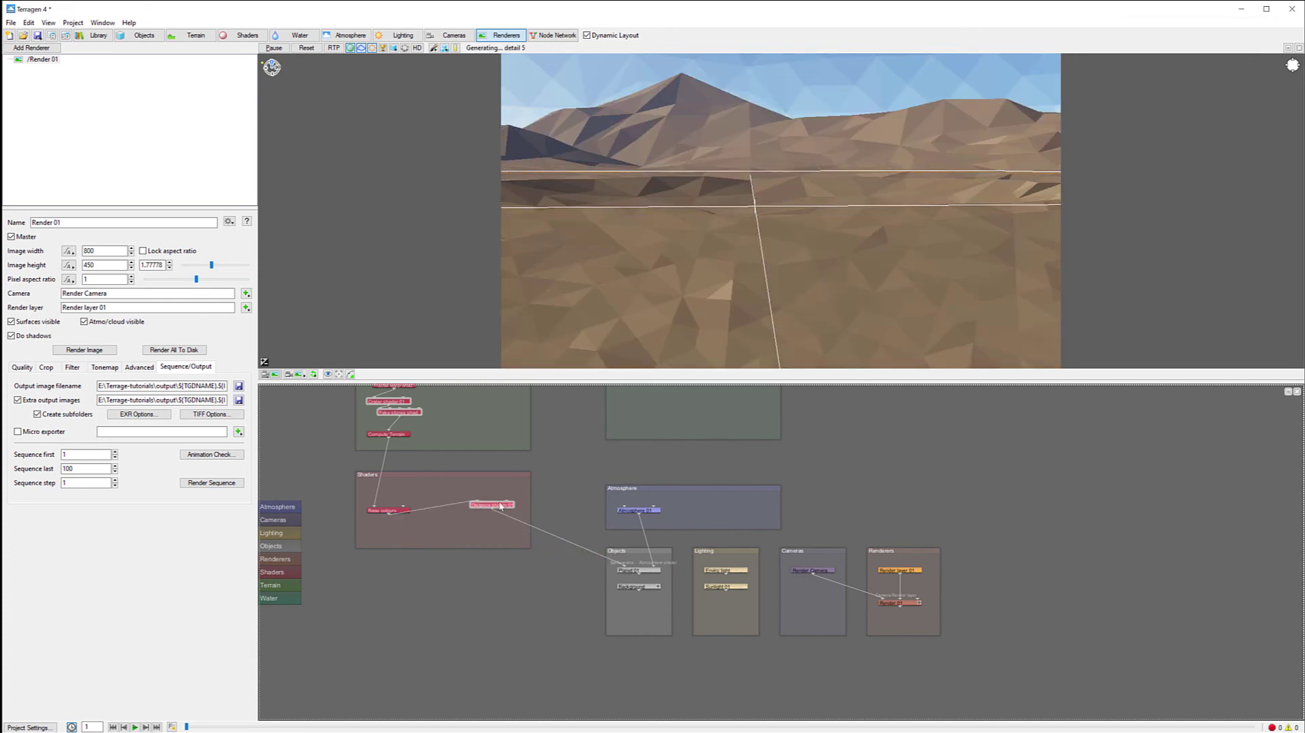
left_click_drag(500, 511, 494, 522)
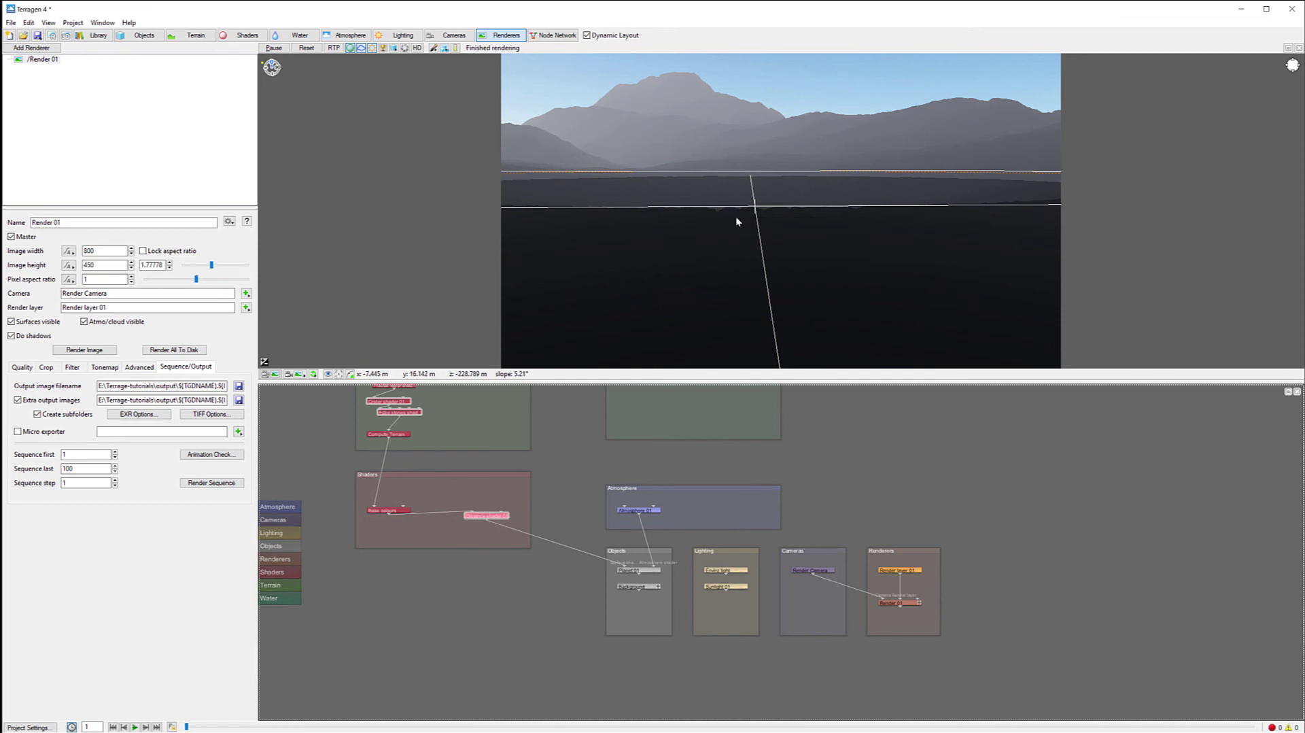
- Set Distance shader 01 to white near and black far colours, with far distance 2723.79
double_click(501, 518)
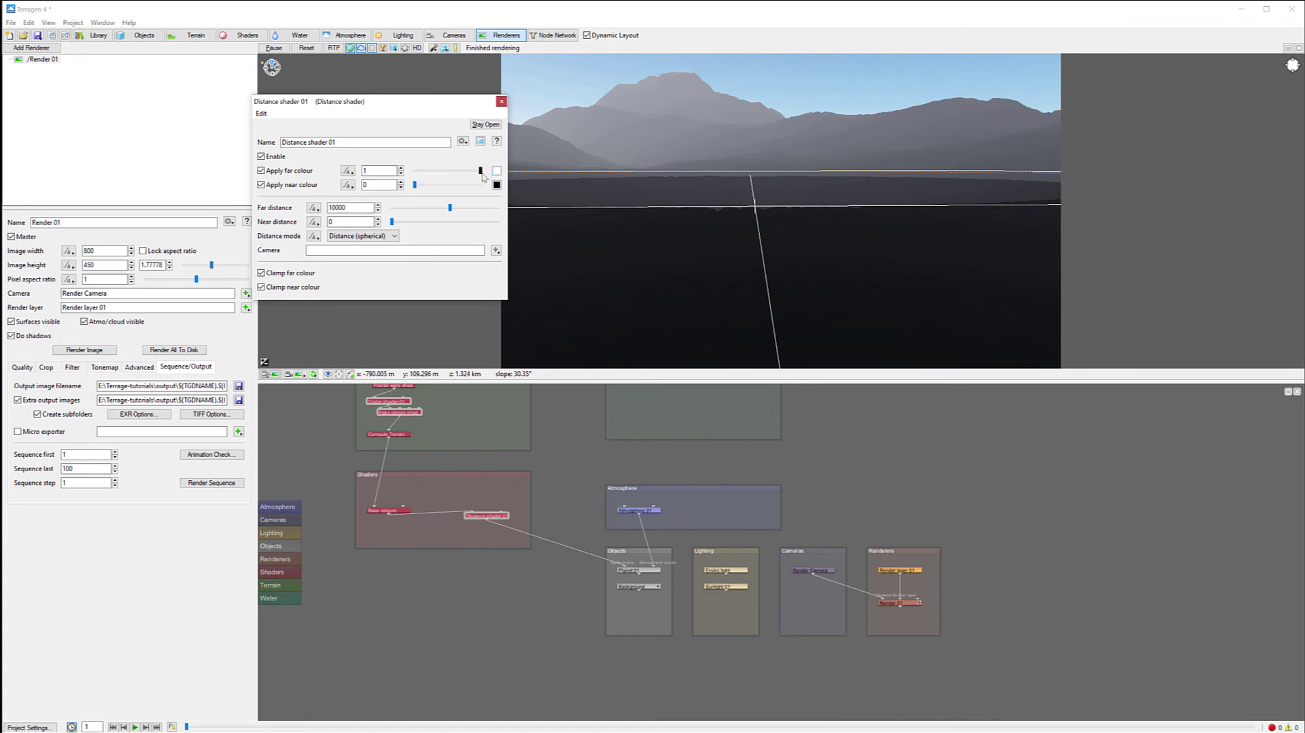
left_click_drag(480, 170, 500, 193)
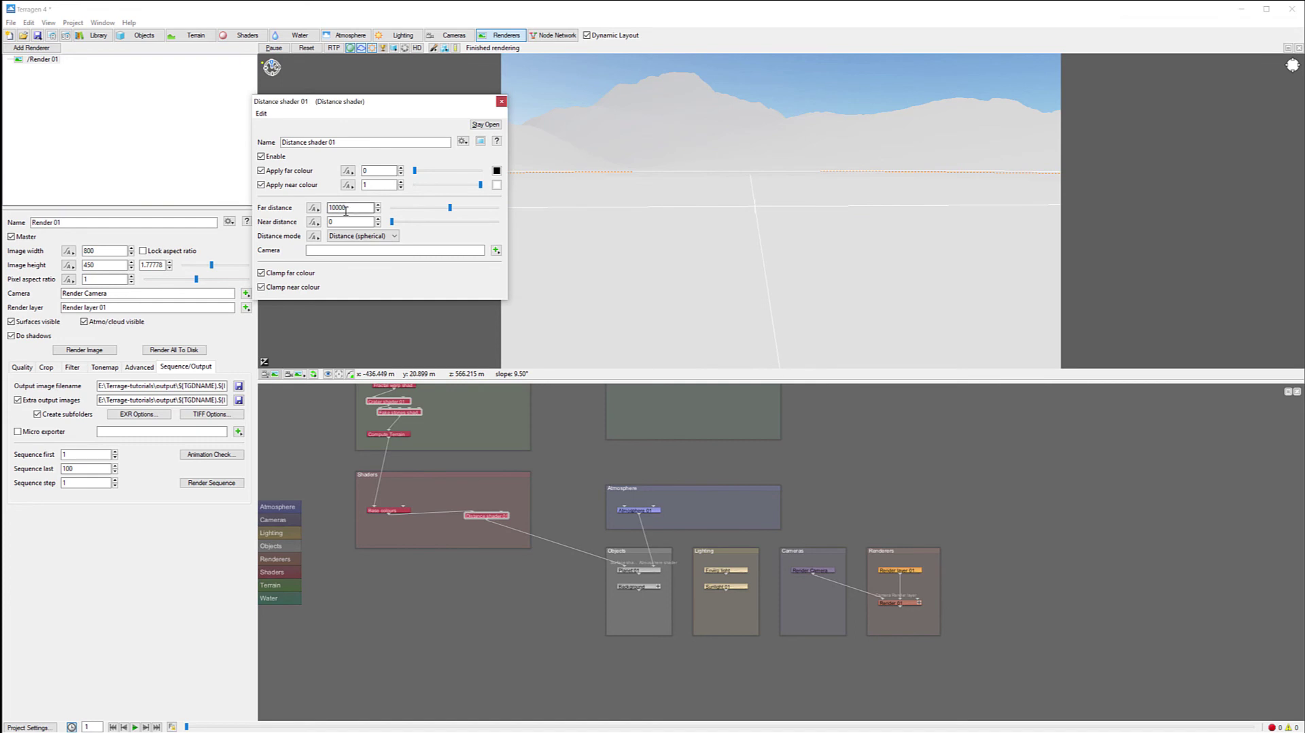
left_click_drag(449, 208, 432, 208)
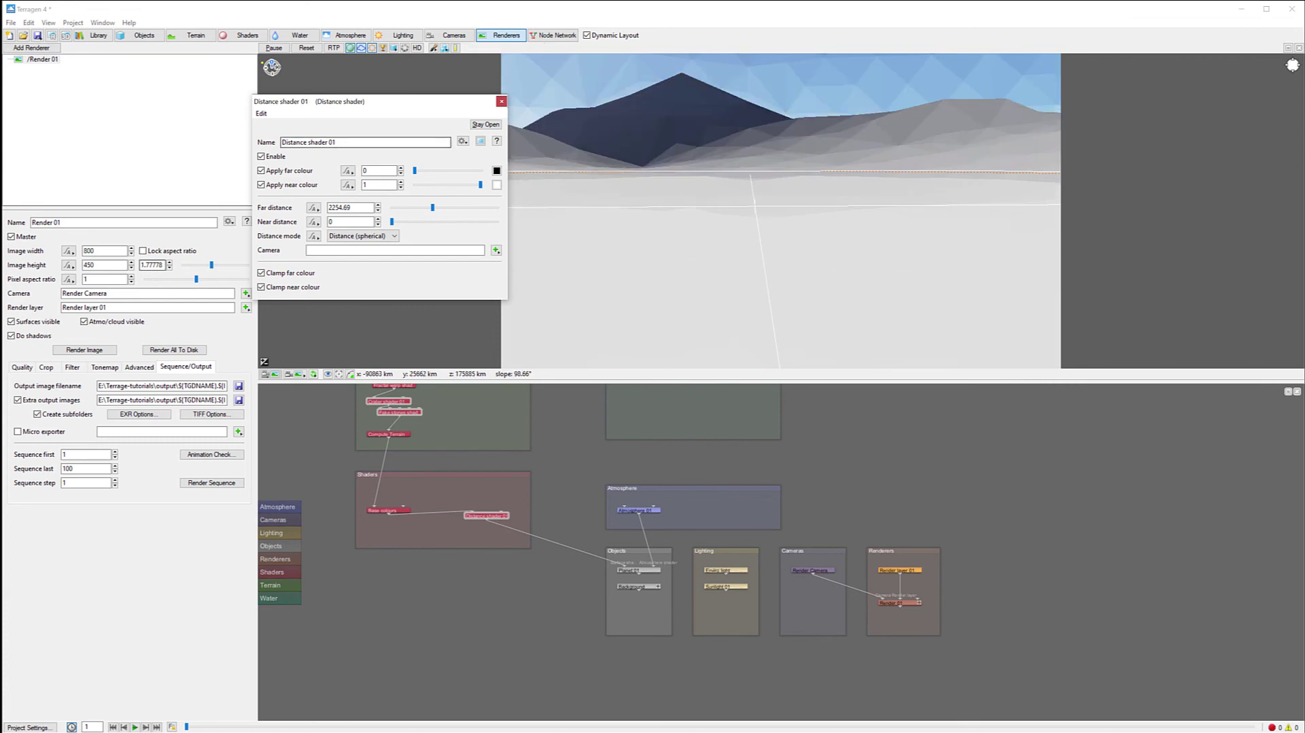
left_click(558, 210)
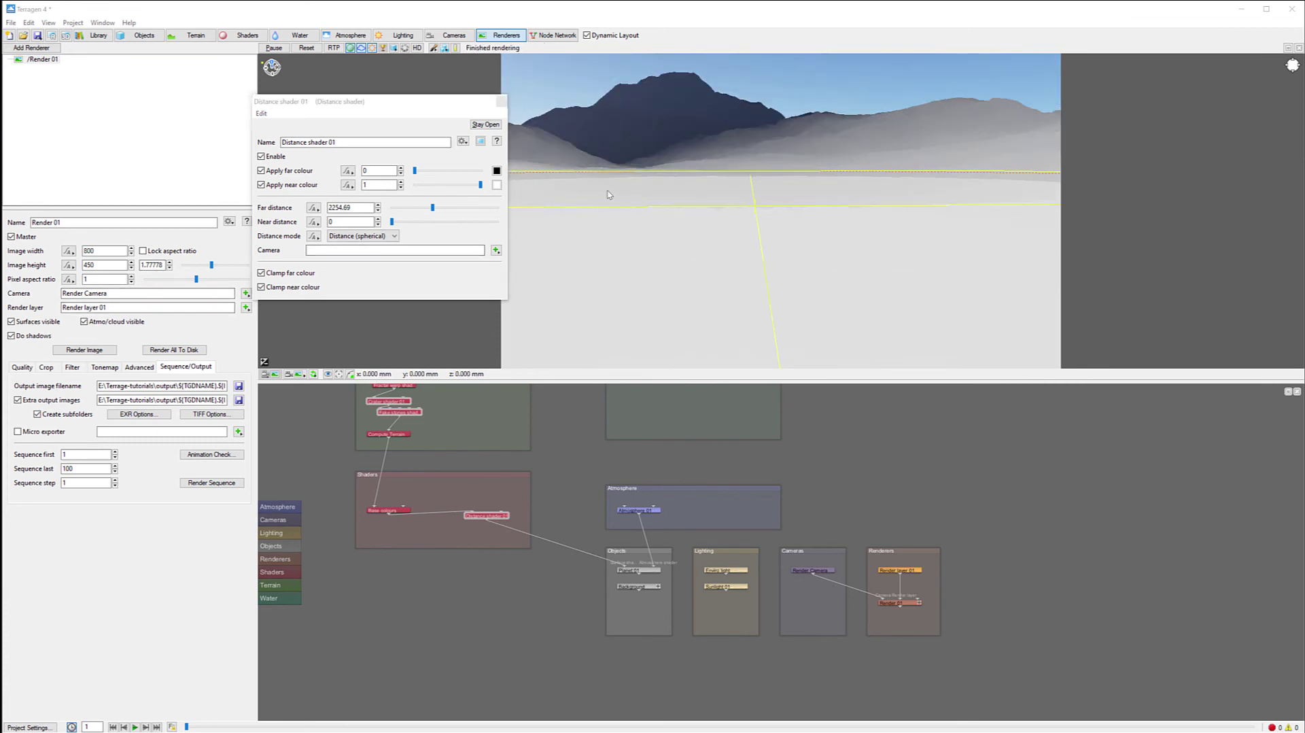
left_click_drag(435, 209, 441, 210)
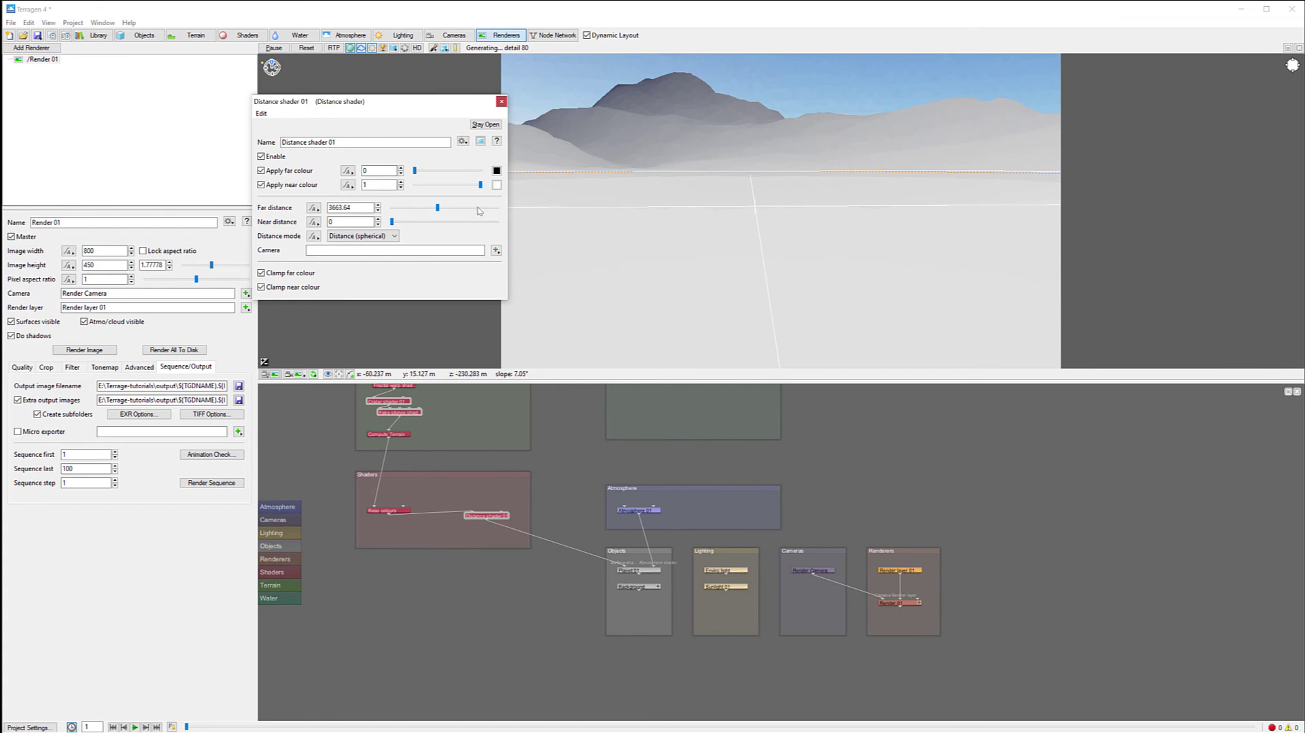
mouse_move(396, 222)
left_mouse_down()
mouse_move(417, 226)
mouse_move(393, 224)
left_mouse_up()
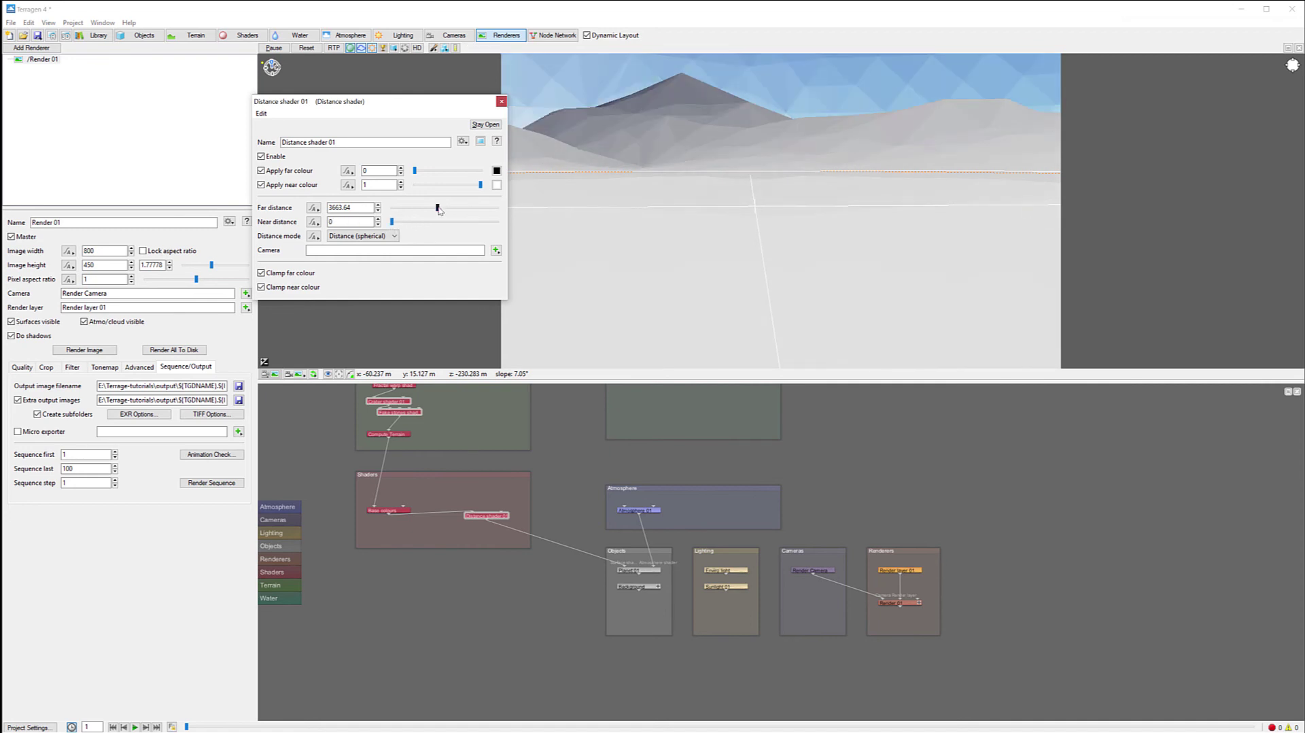
left_click_drag(438, 208, 436, 208)
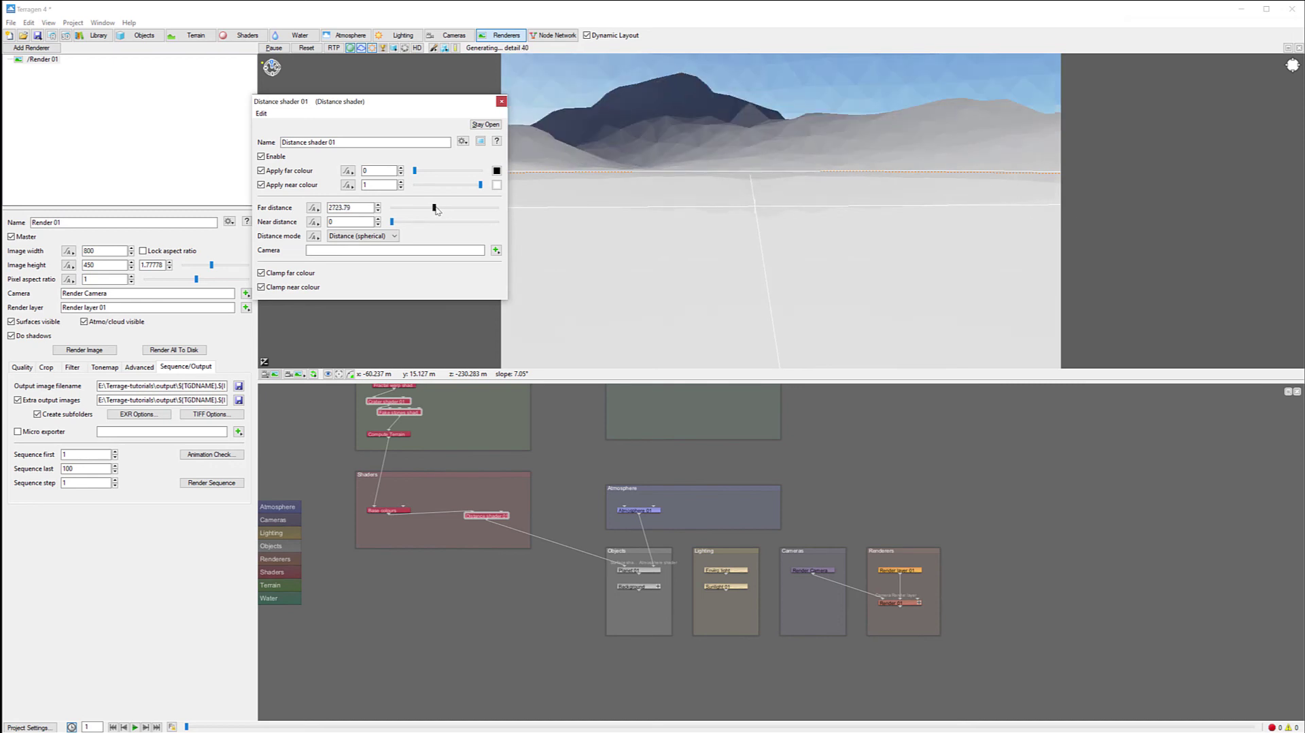
left_click_drag(474, 103, 457, 149)
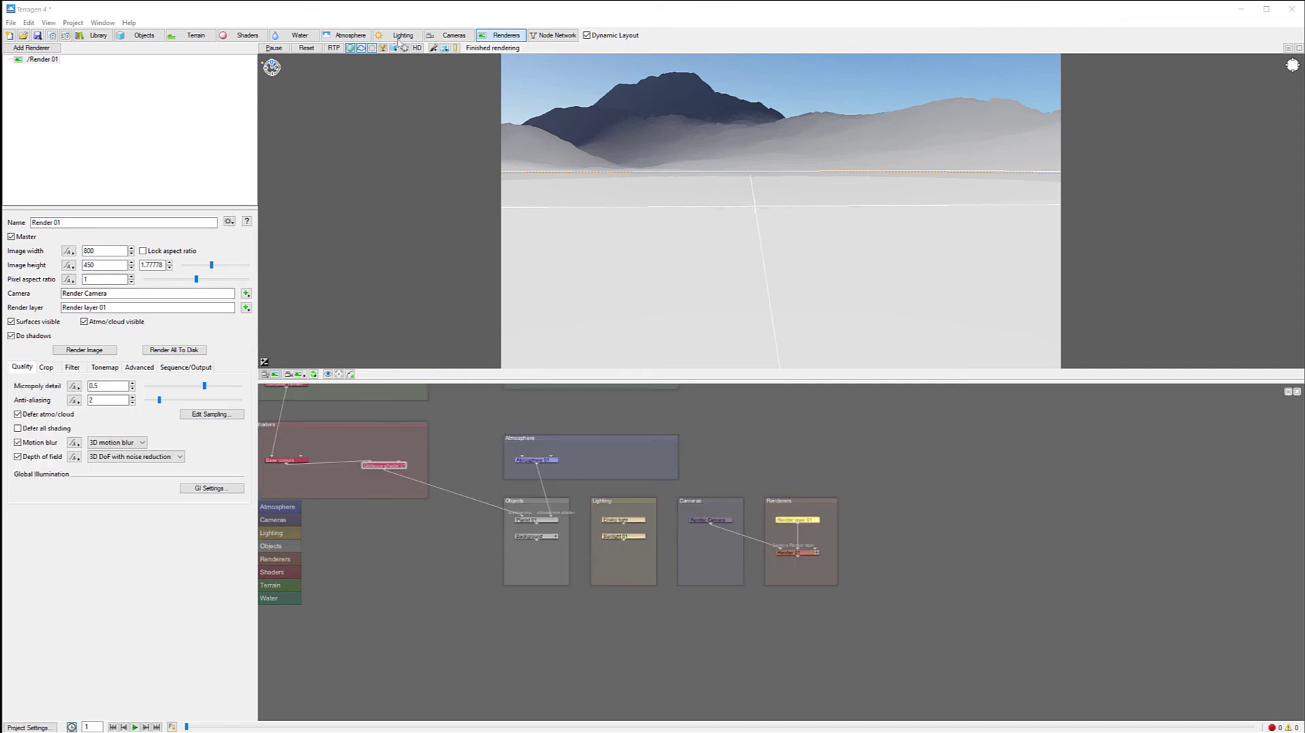
- Disable Atmosphere 01 so the sky renders black
left_click(346, 36)
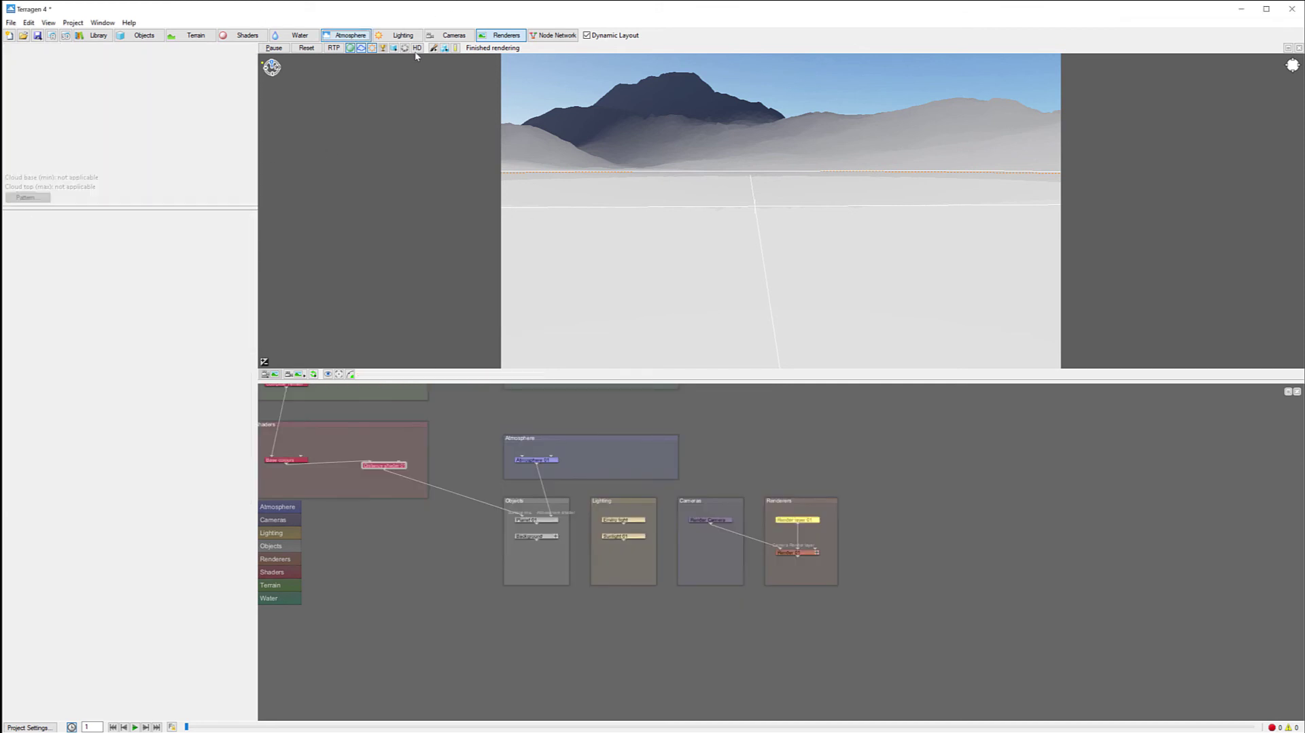
left_click(49, 60)
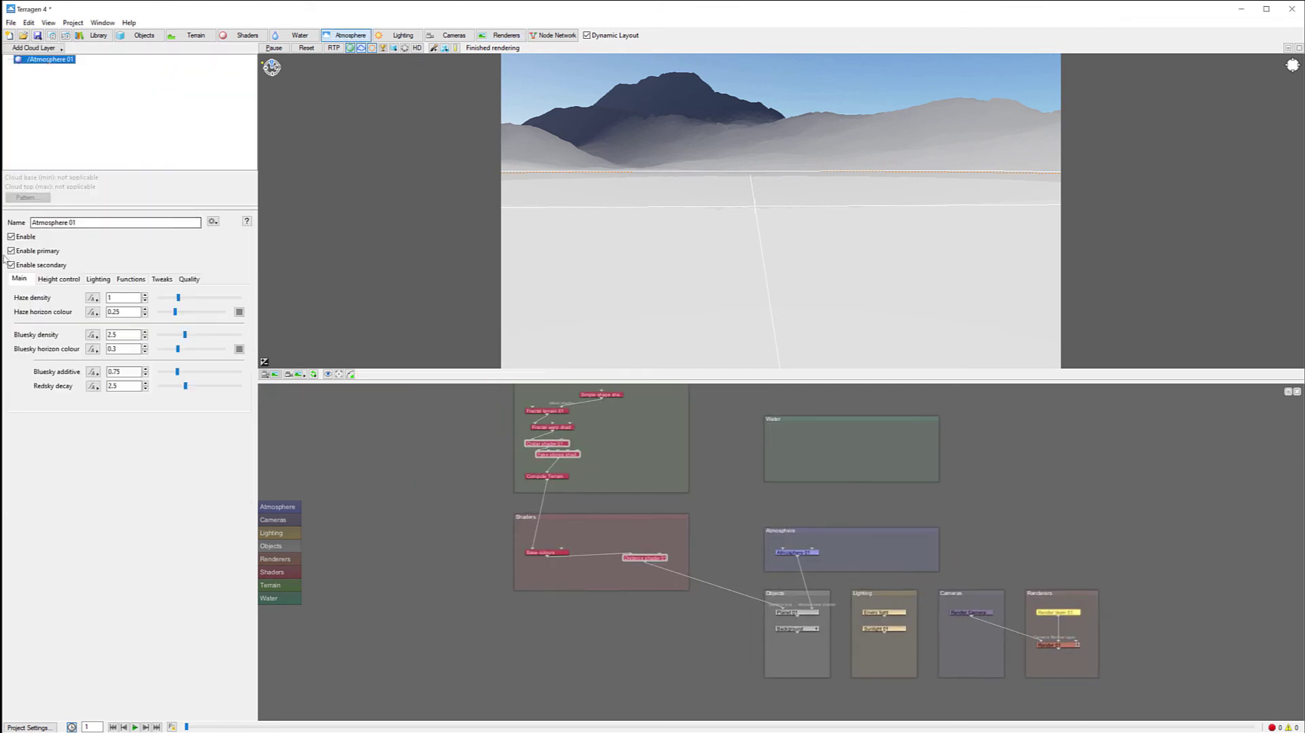
left_click(11, 236)
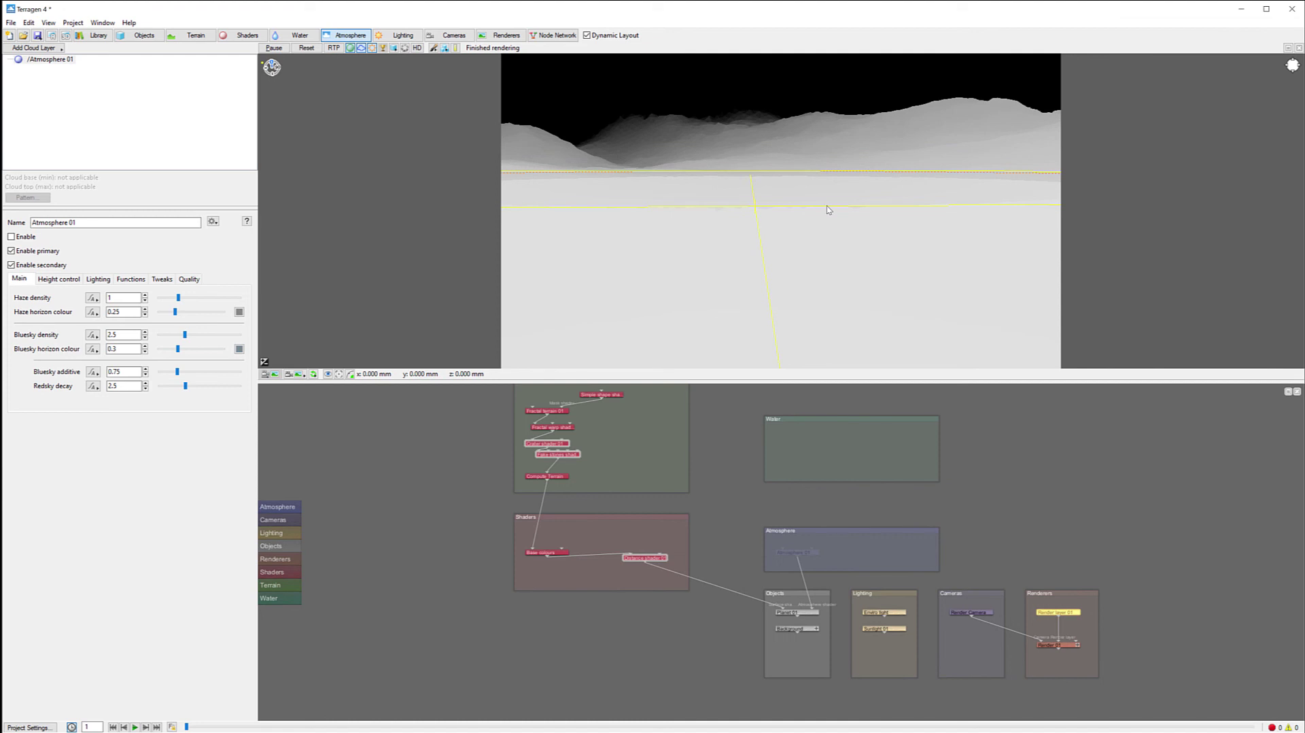
- Turn off motion blur and depth of field in Render 01, then render the 800x450 depth map
double_click(1045, 645)
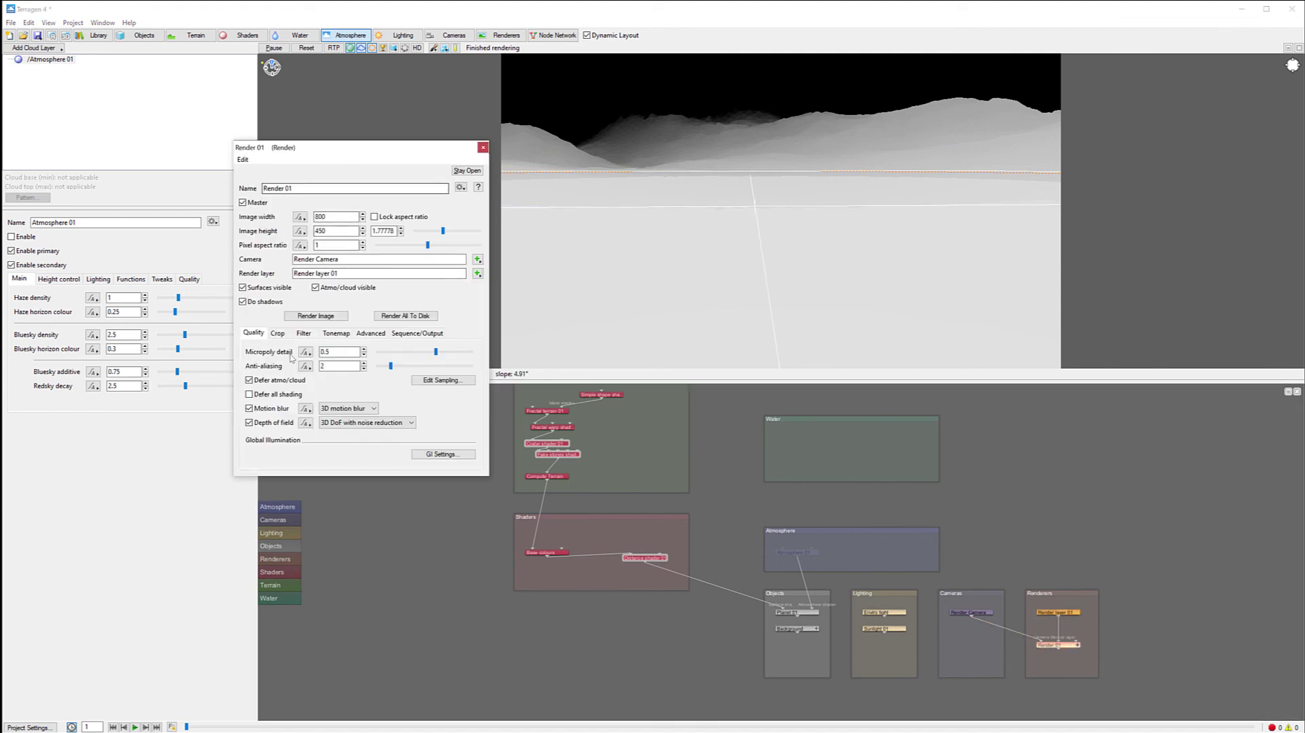
left_click(271, 408)
left_click(256, 422)
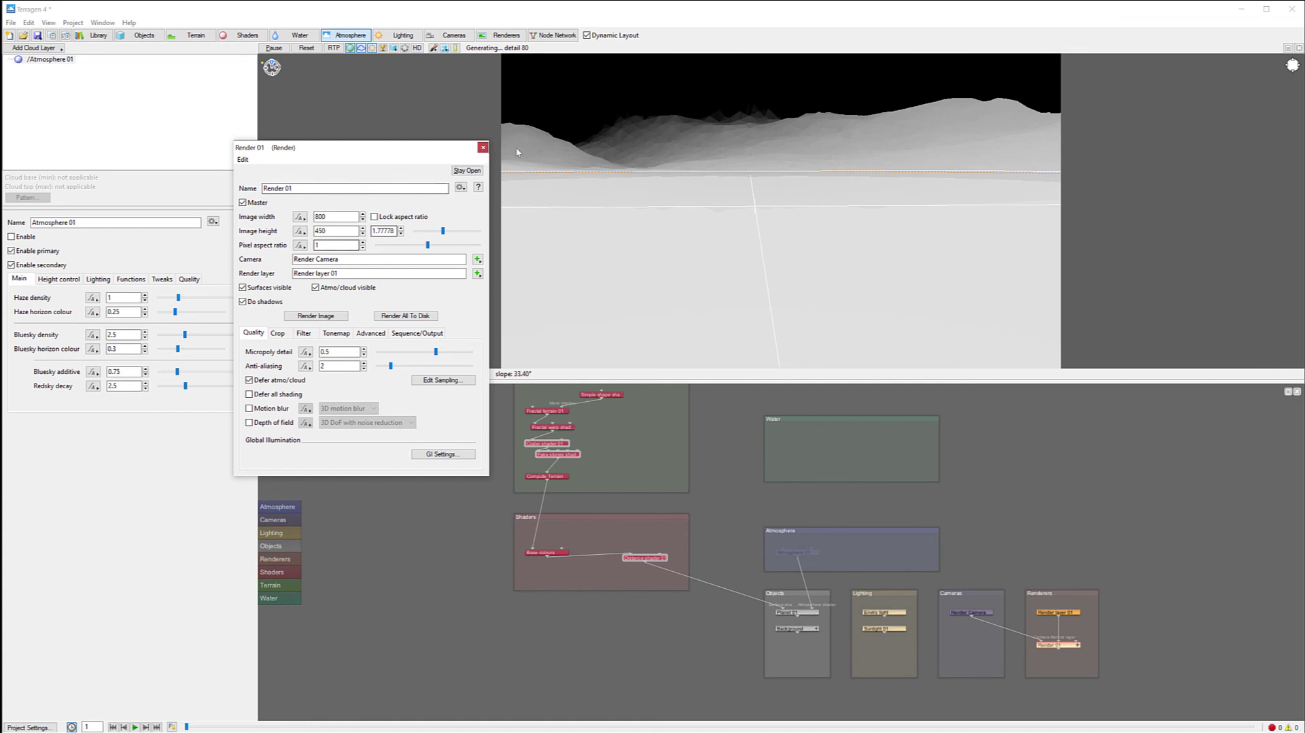
left_click(482, 148)
left_click(52, 35)
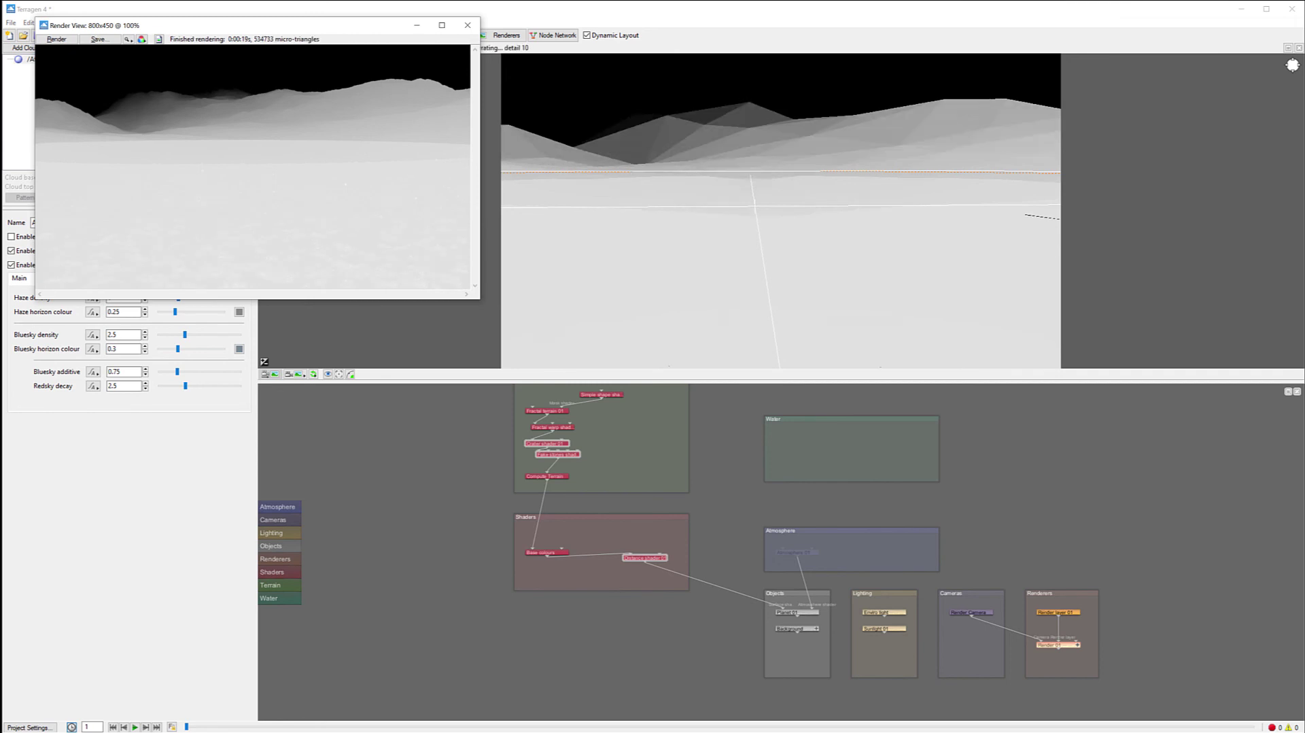
- Re-enable Atmosphere 01, disable Distance shader 01, and render the full-colour desert image
left_click(468, 25)
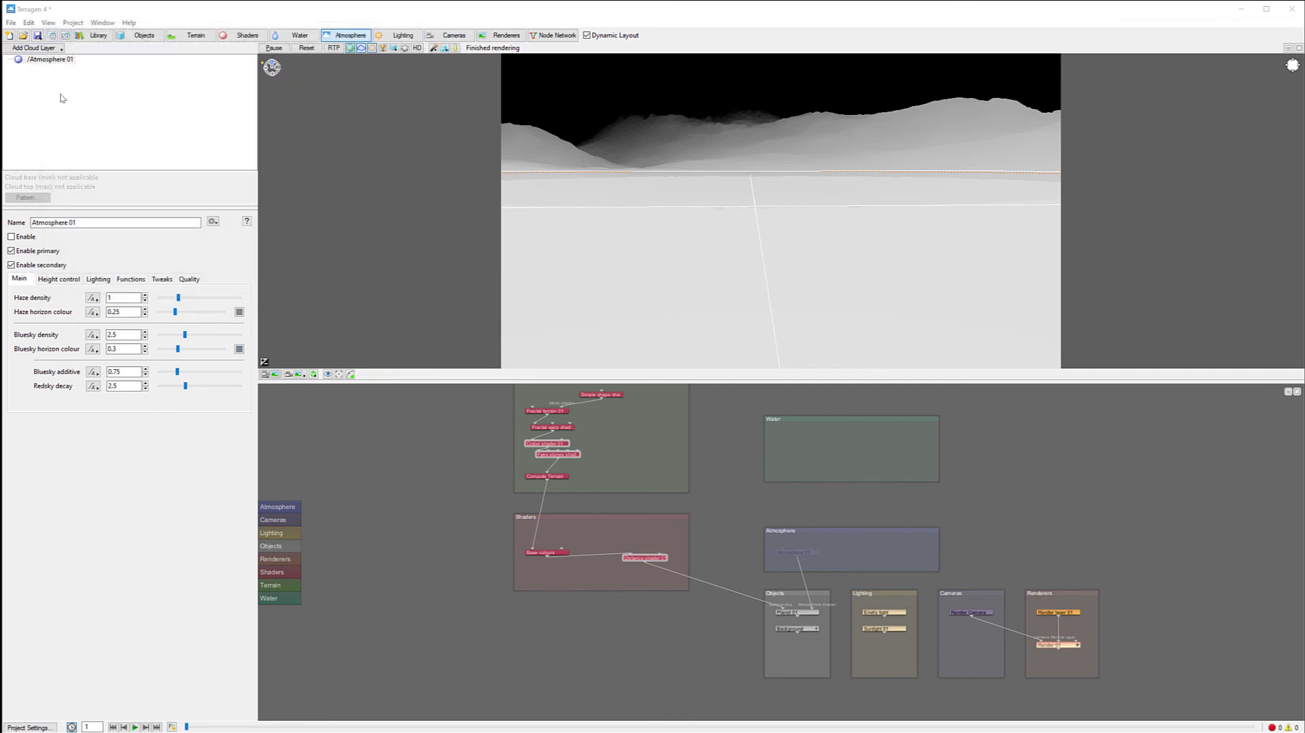
left_click(11, 237)
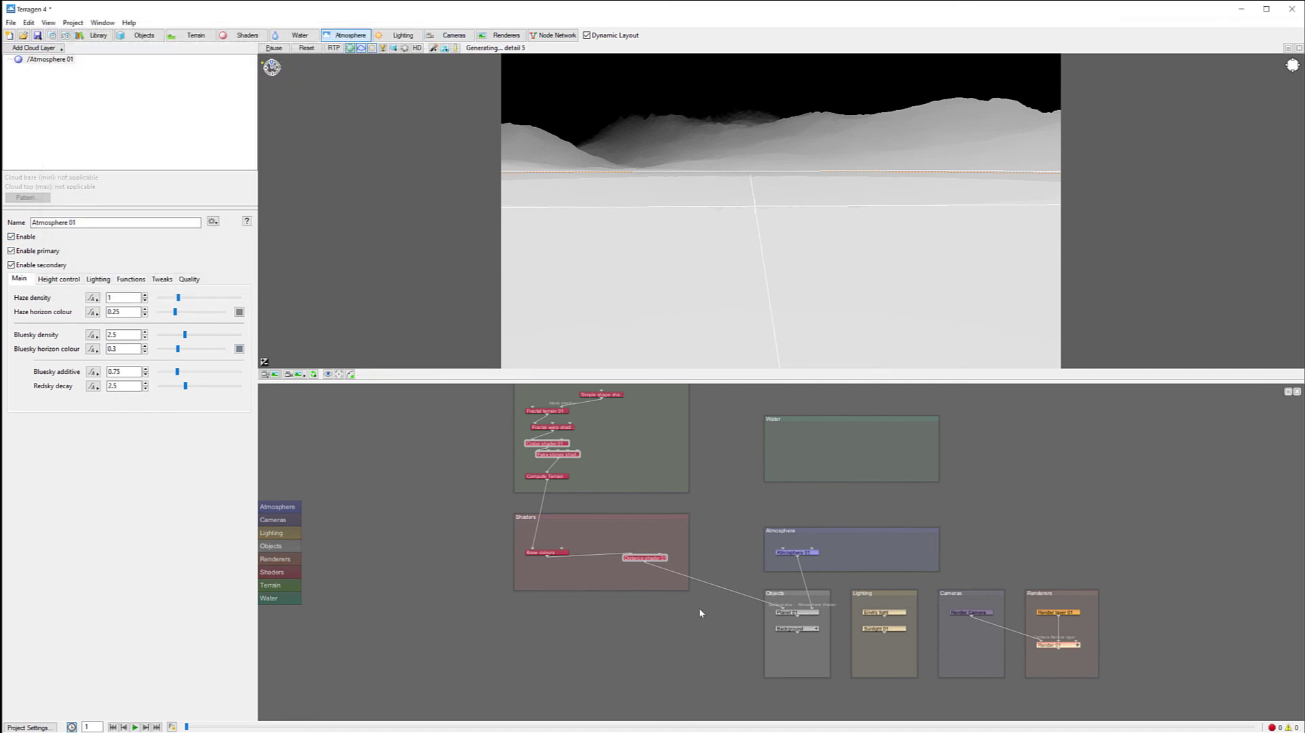
double_click(644, 558)
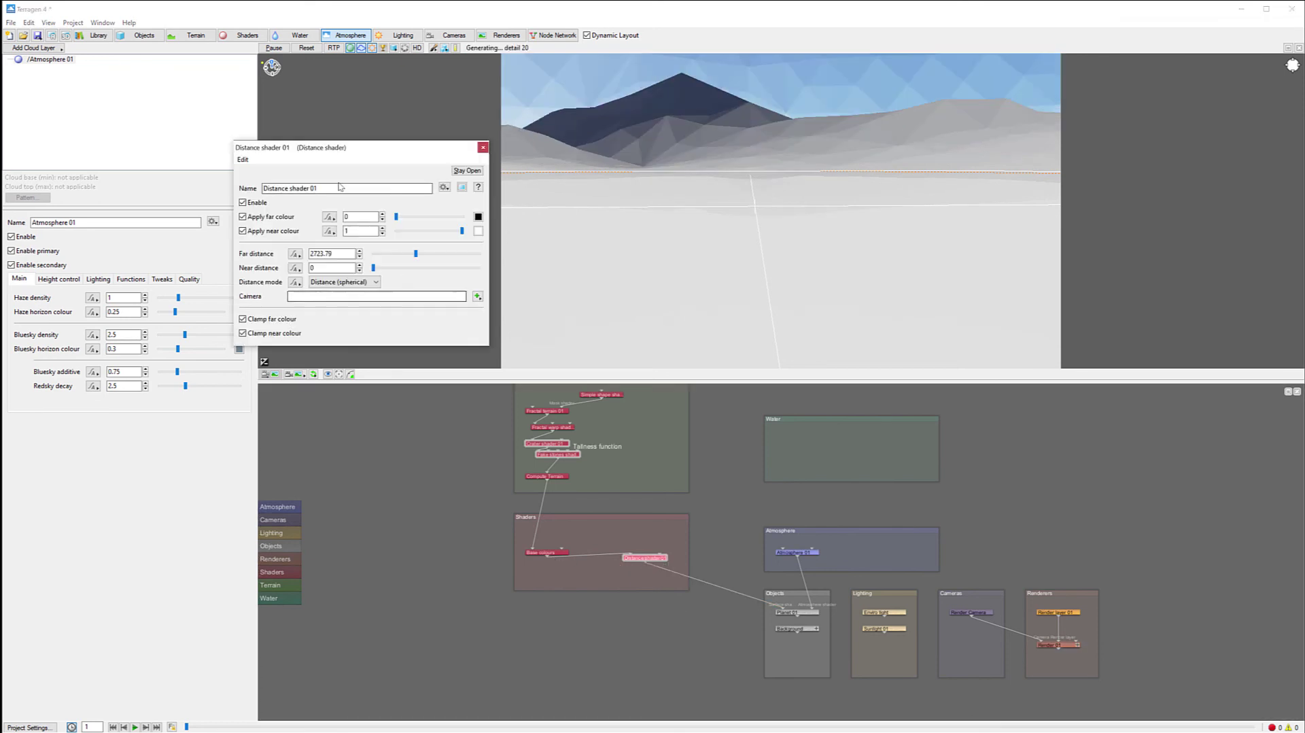
left_click(243, 203)
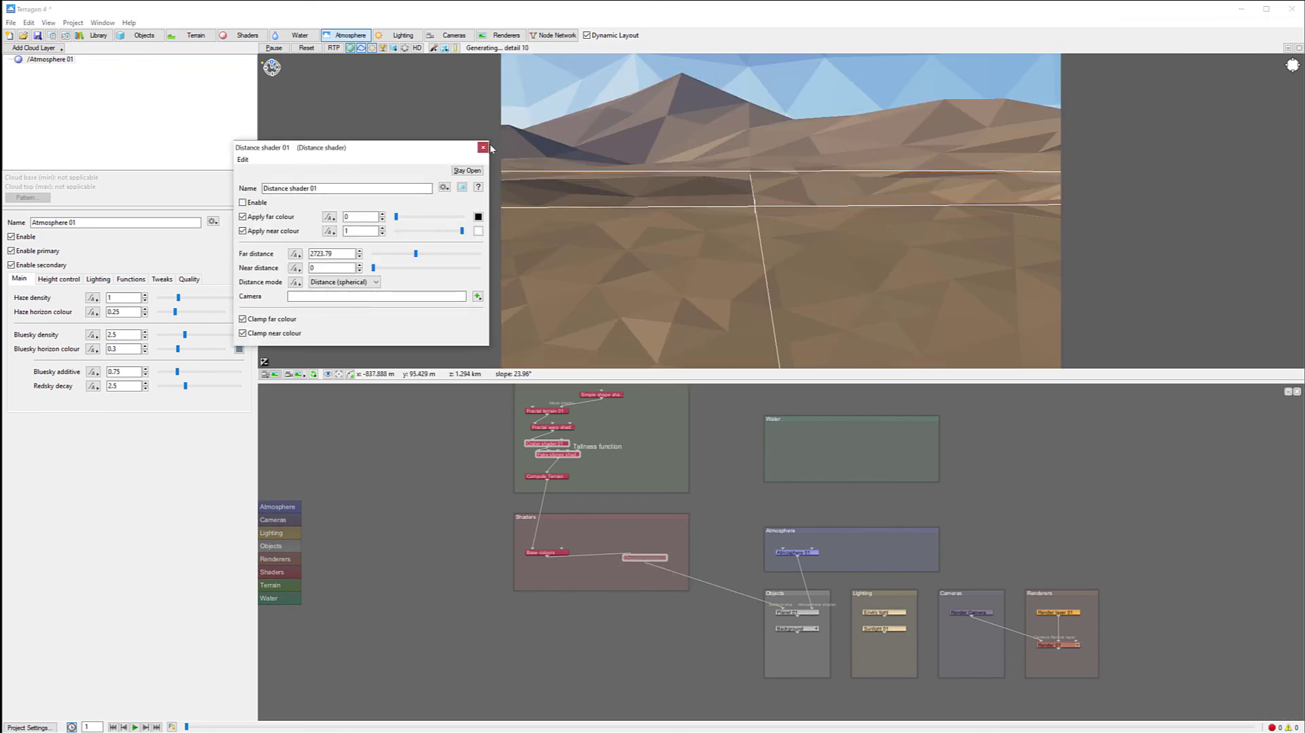
left_click(483, 147)
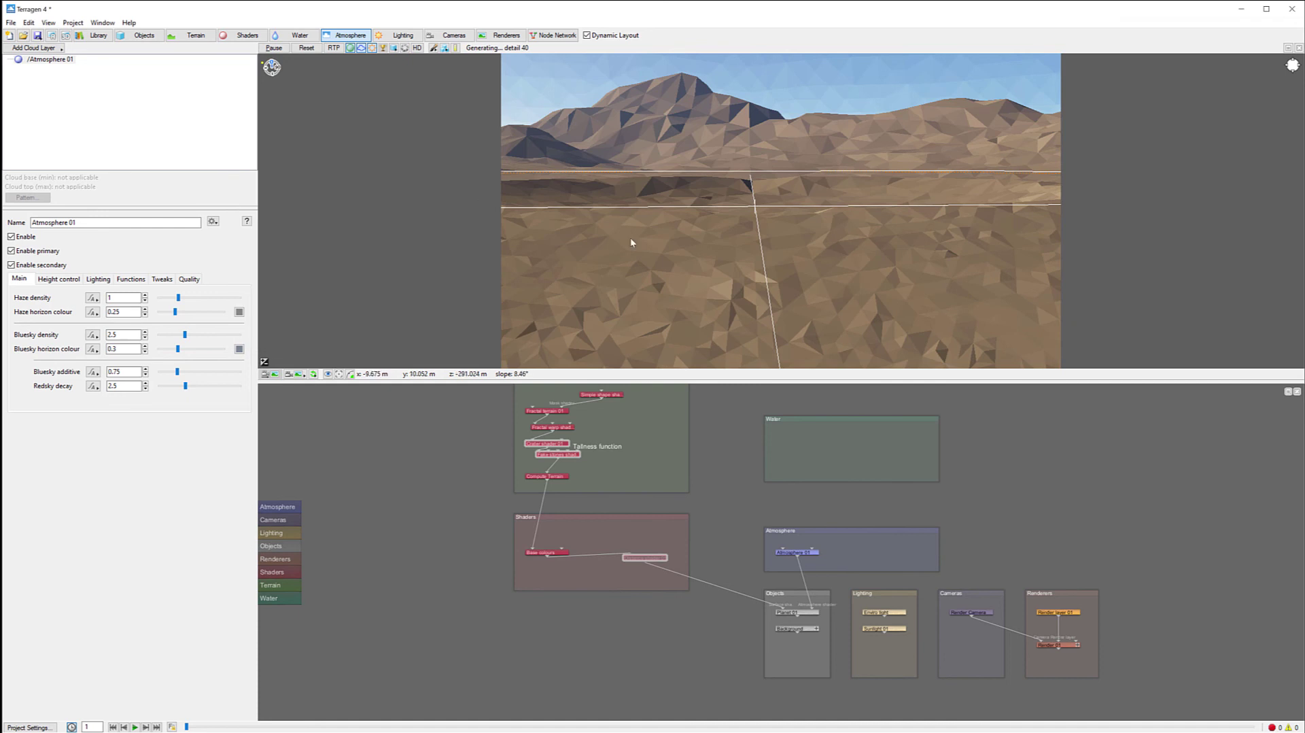
left_click(52, 35)
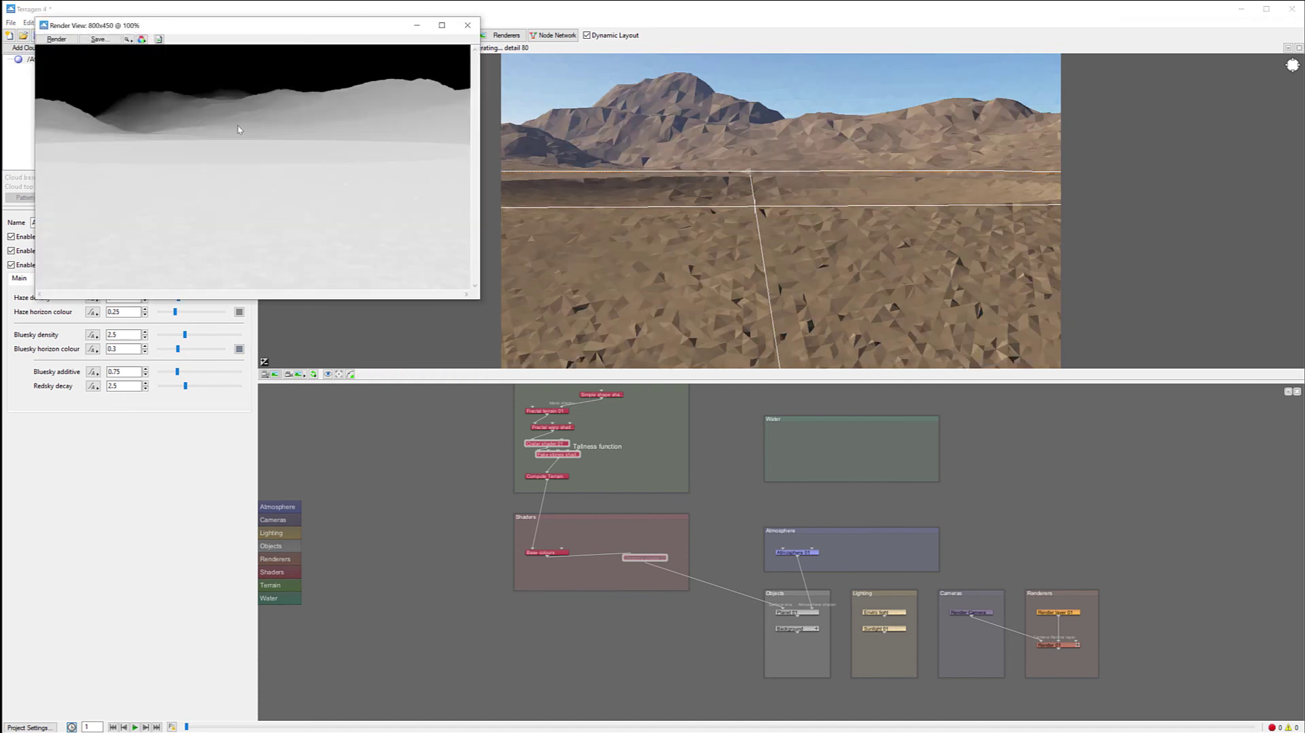
left_click(57, 39)
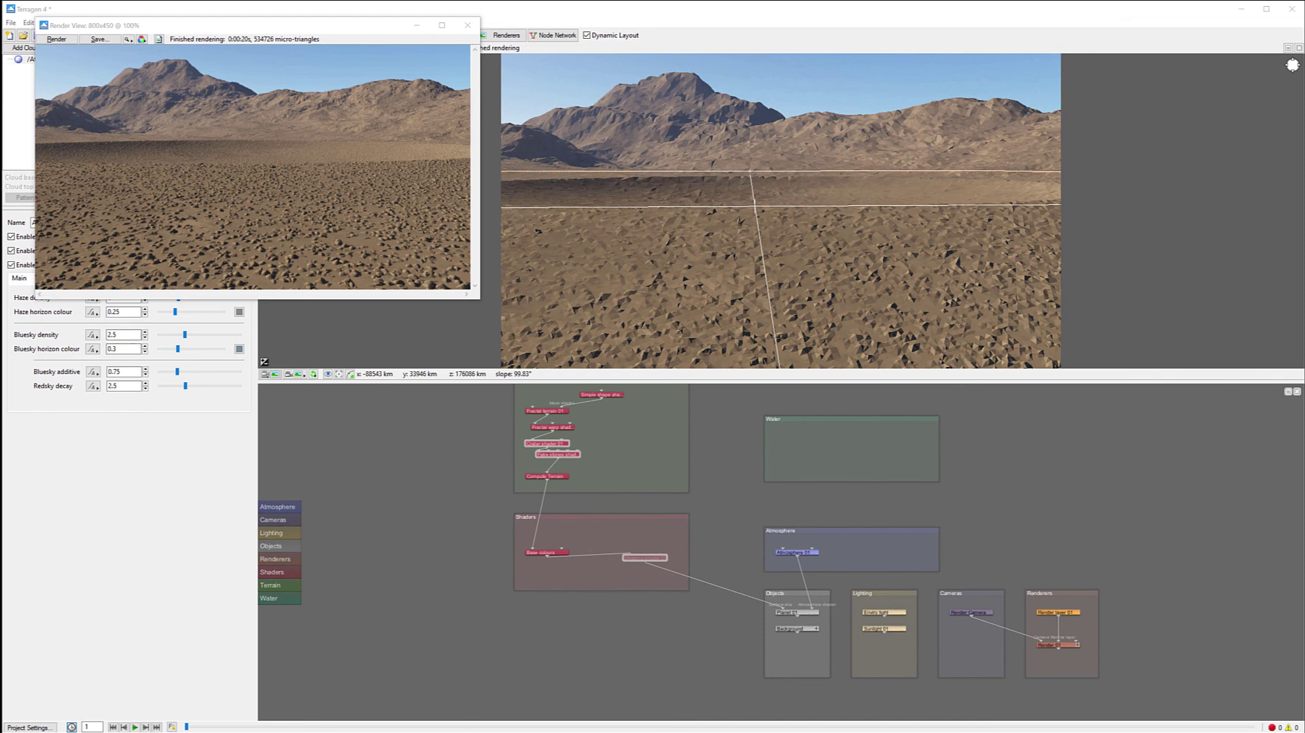
- In Photoshop, close the black document and compare the zc.tif colour render with zd.tif
left_click(464, 726)
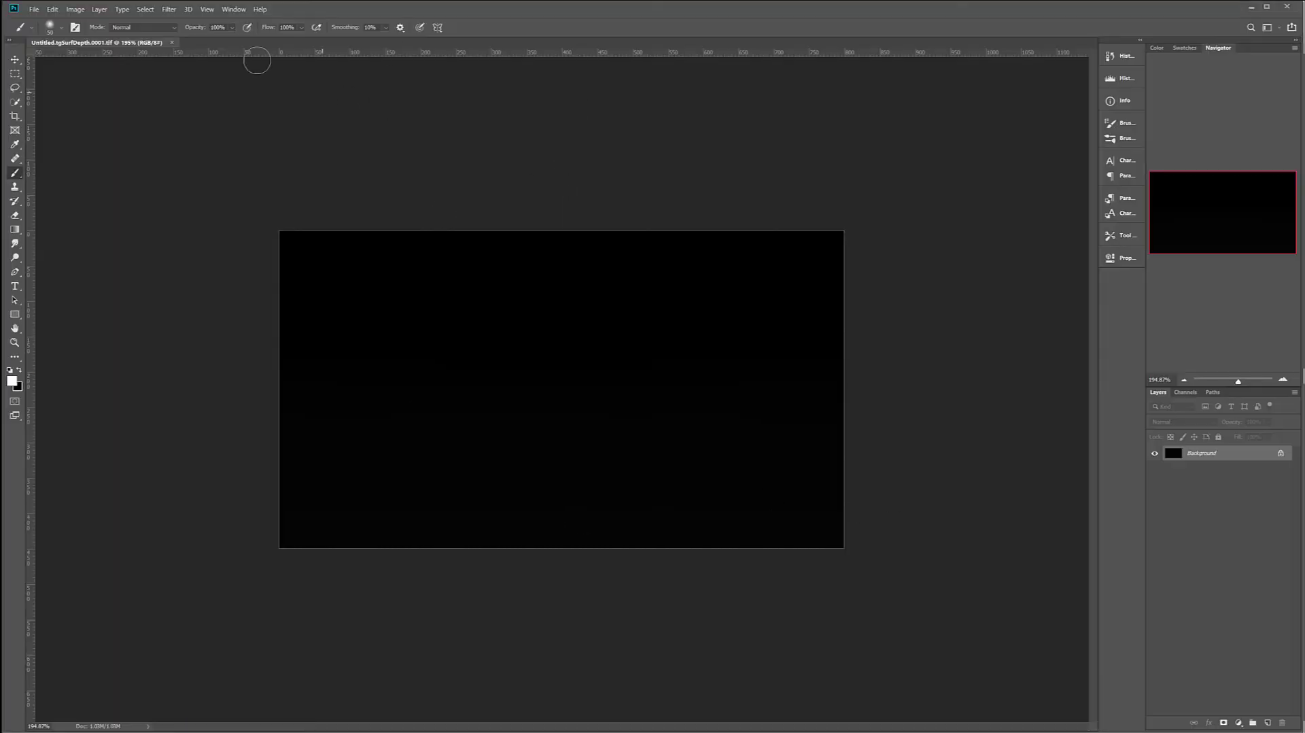
left_click(173, 43)
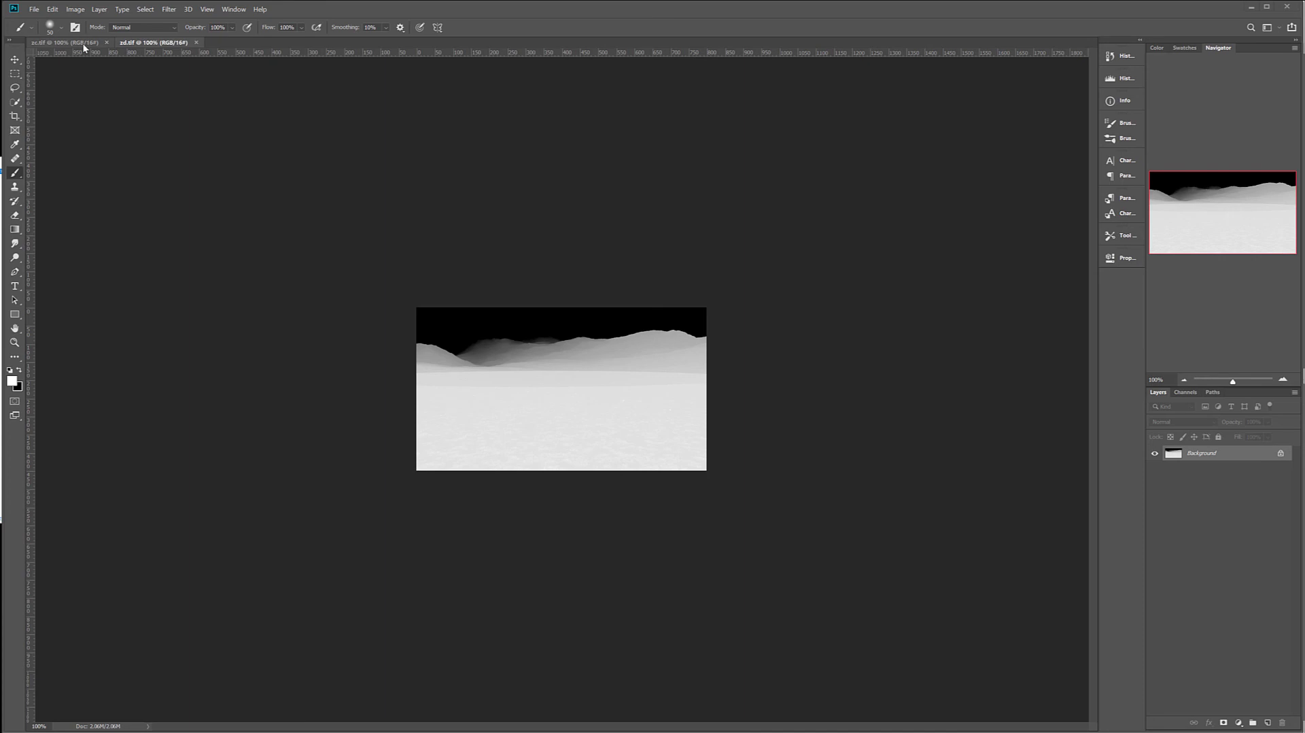
left_click(83, 42)
left_click(151, 43)
key("ctrl+Tab")
left_click(159, 42)
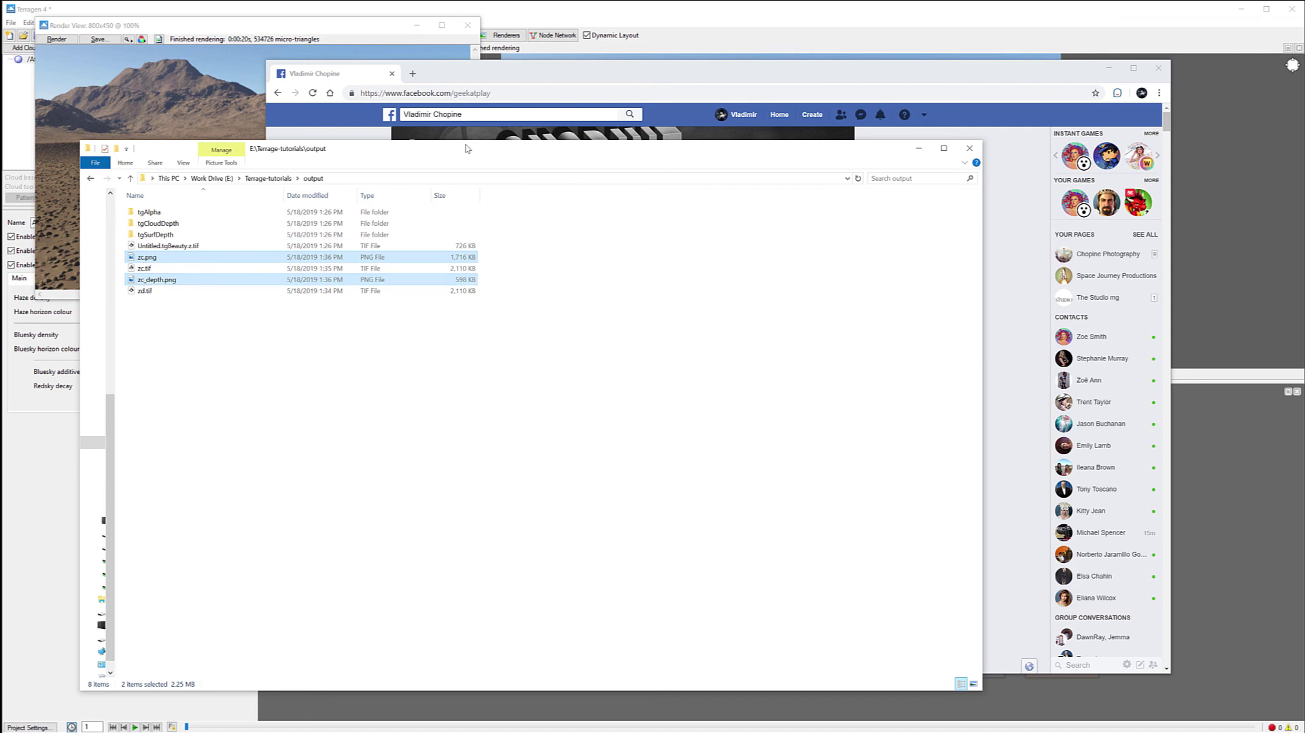
- Move the output folder aside and drop zc.png and zc_depth.png into a new Facebook post
key("super+Down")
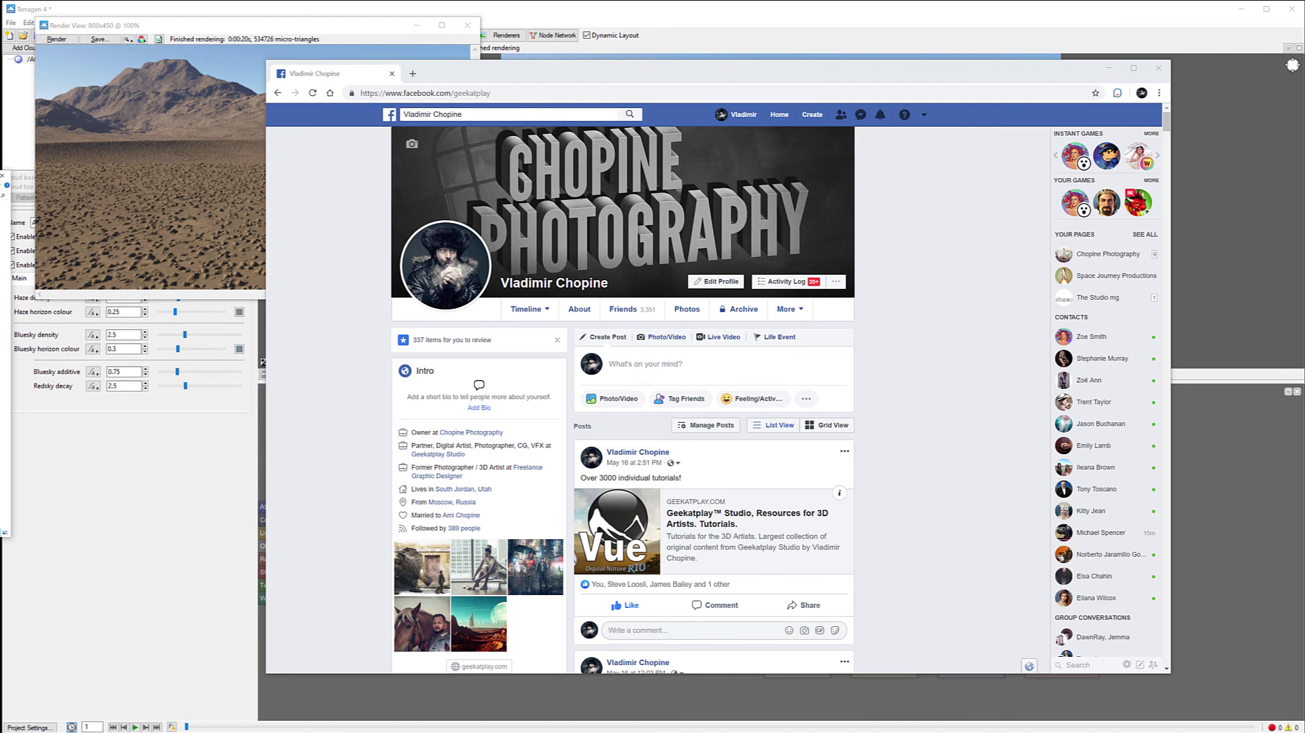
left_click_drag(755, 397, 710, 381)
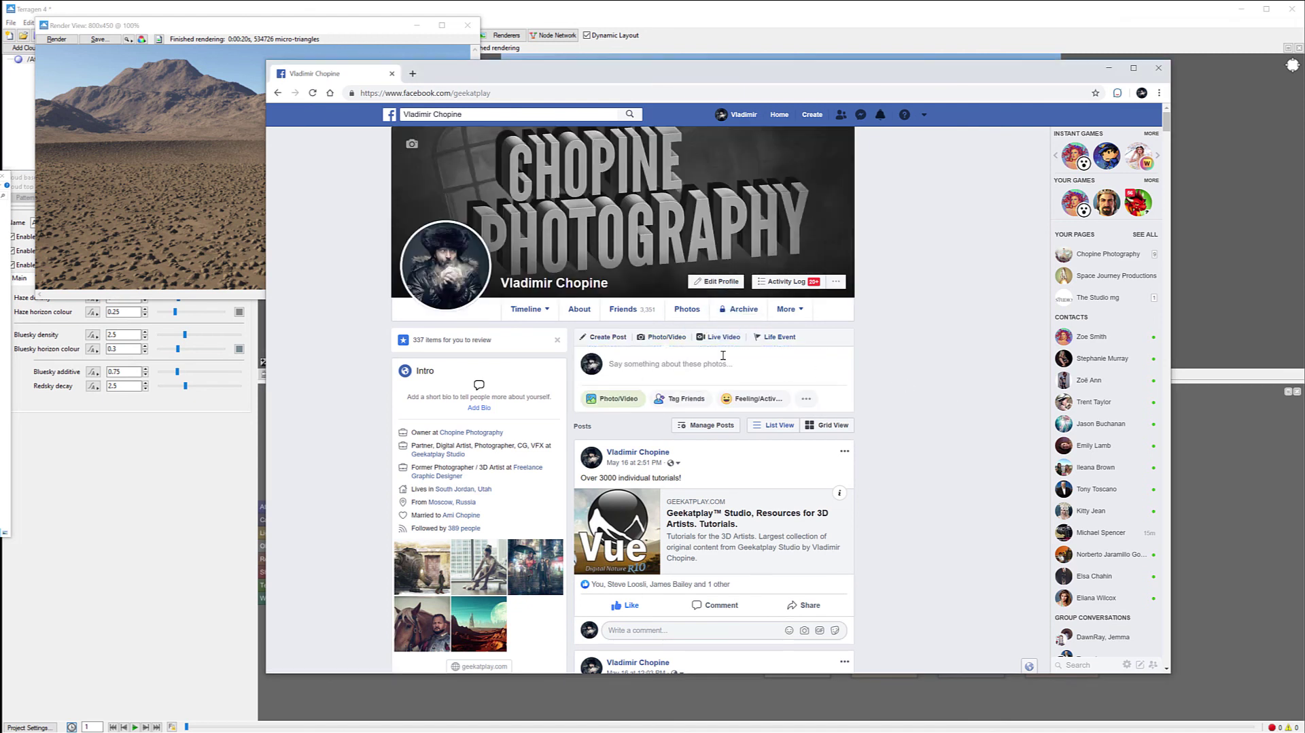